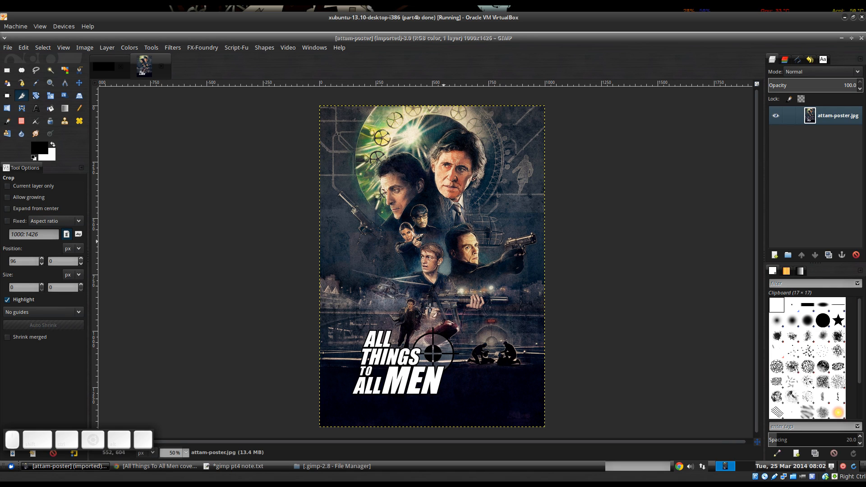
Open gimp pt4 note.txt and try the Bluebird desktop style before switching back to delorean-dark-theme-3.9 in the appearance settings.
left_click(259, 468)
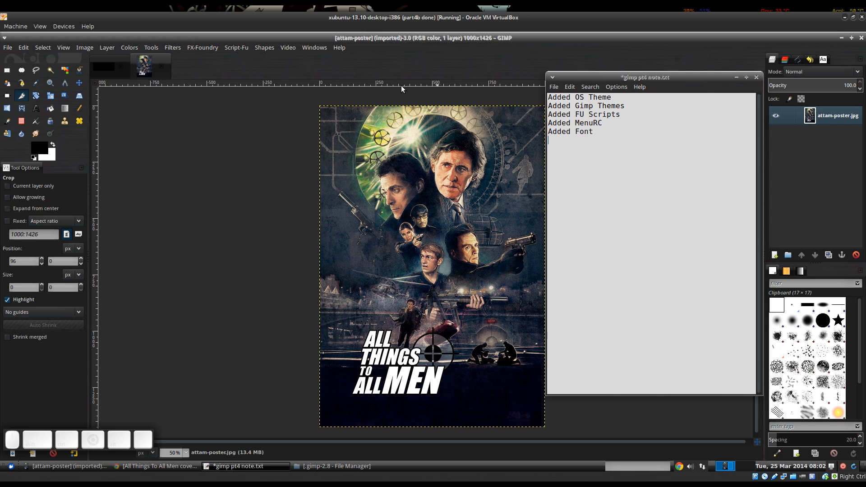
mouse_move(9, 83)
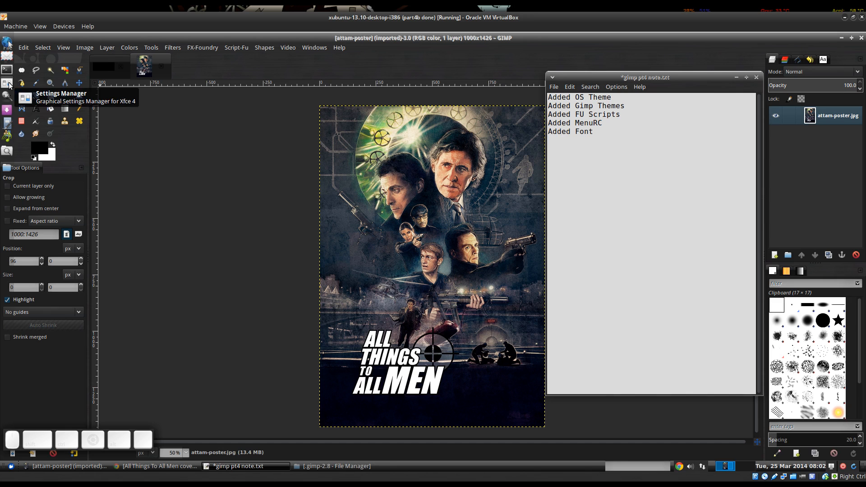
left_click(9, 83)
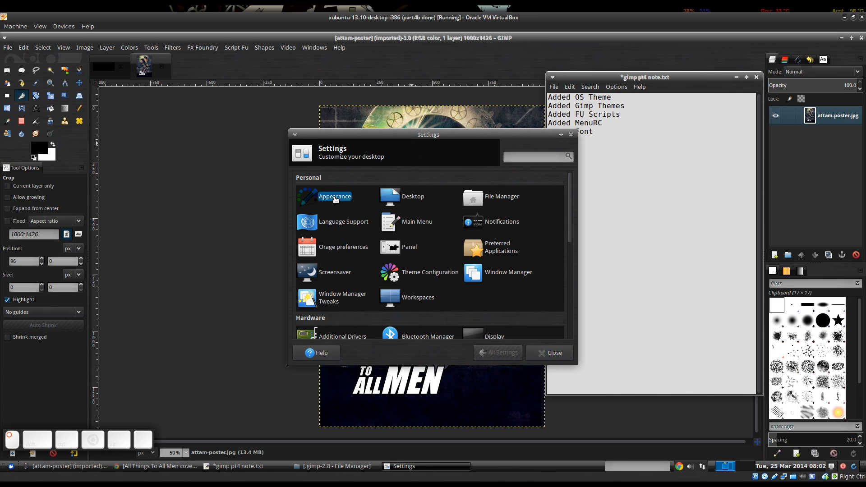
left_click(331, 196)
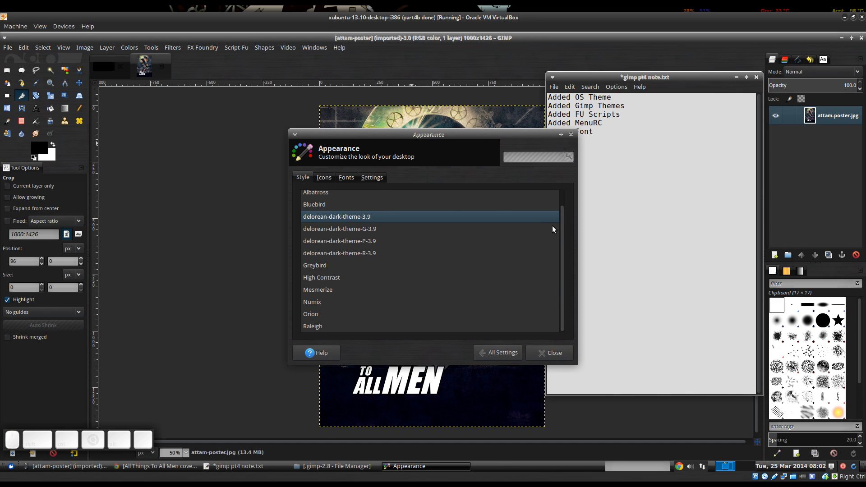
left_click(318, 204)
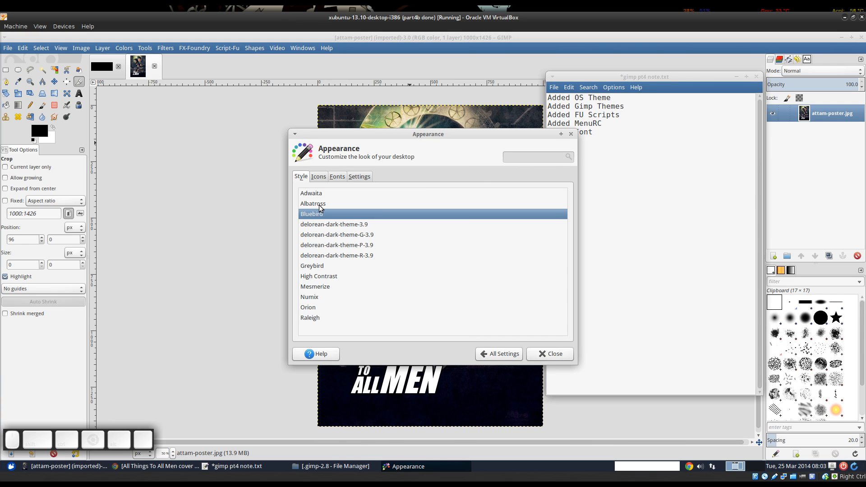
left_click(329, 227)
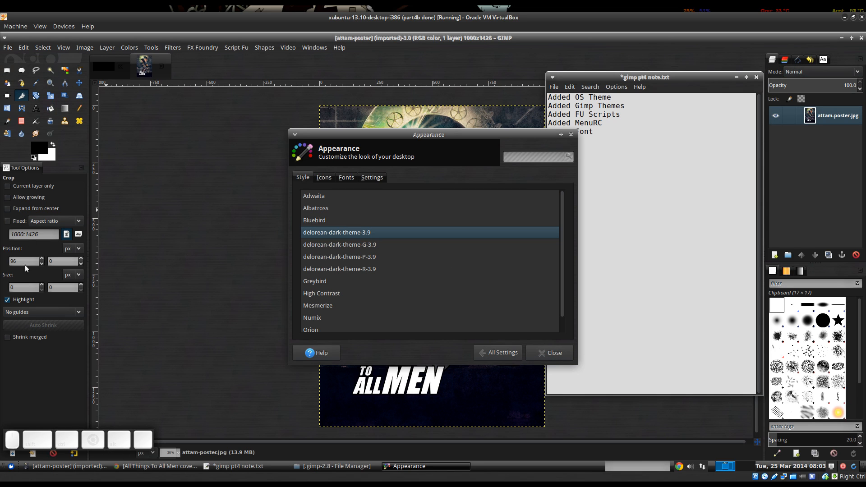
left_click(558, 351)
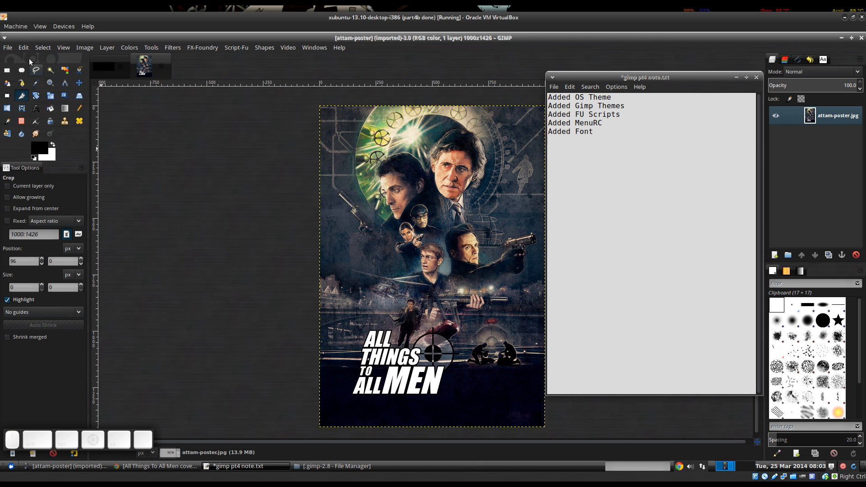
Open GIMP's preferences, and view the installed themes in the themes folder of .gimp-2.8 in the file manager.
left_click(22, 49)
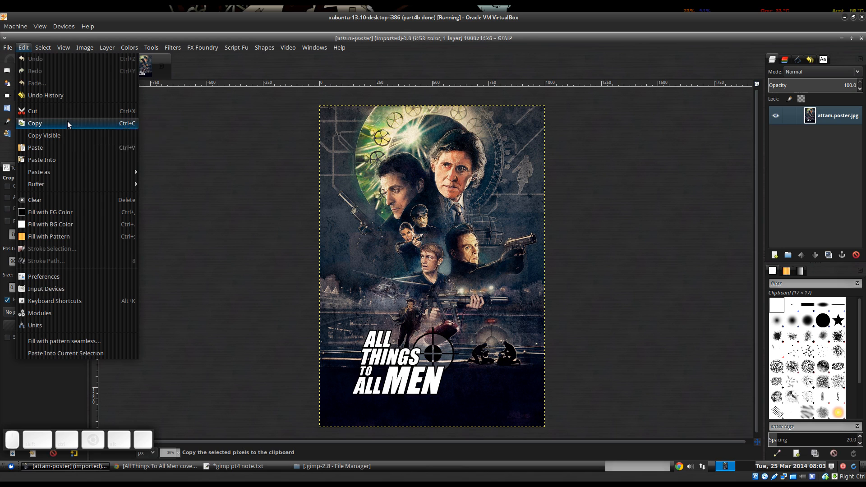
left_click(67, 277)
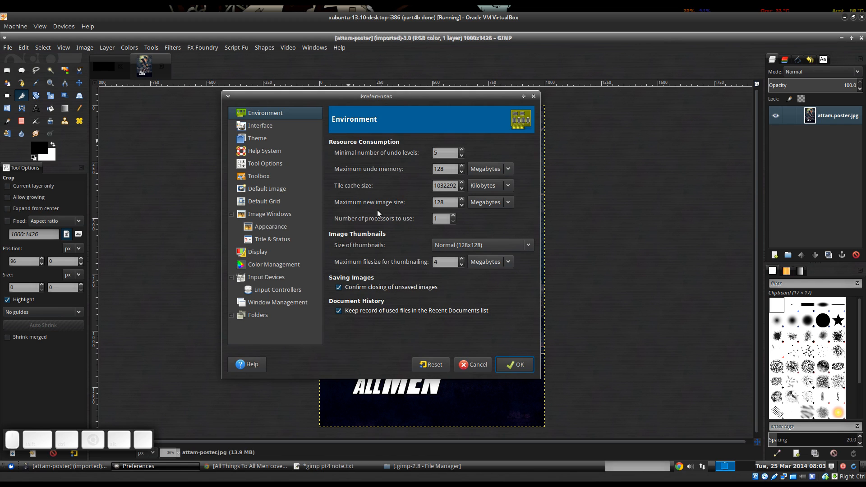
left_click(422, 466)
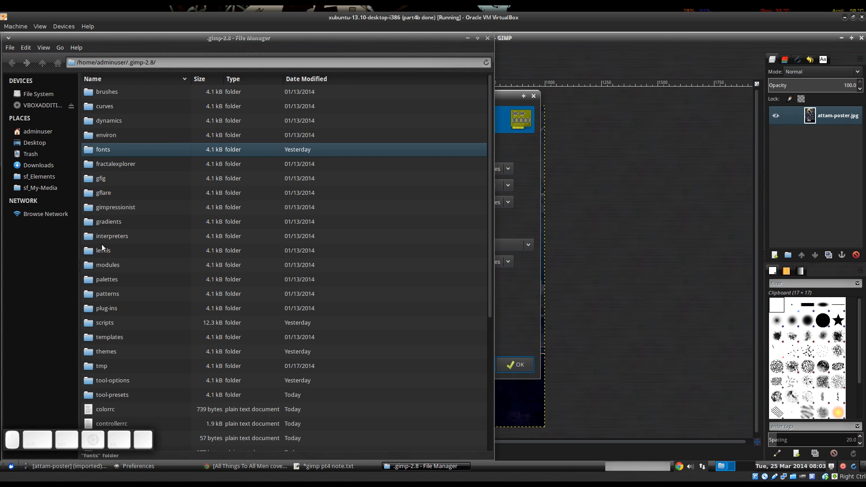
scroll(102, 244, "down", 3)
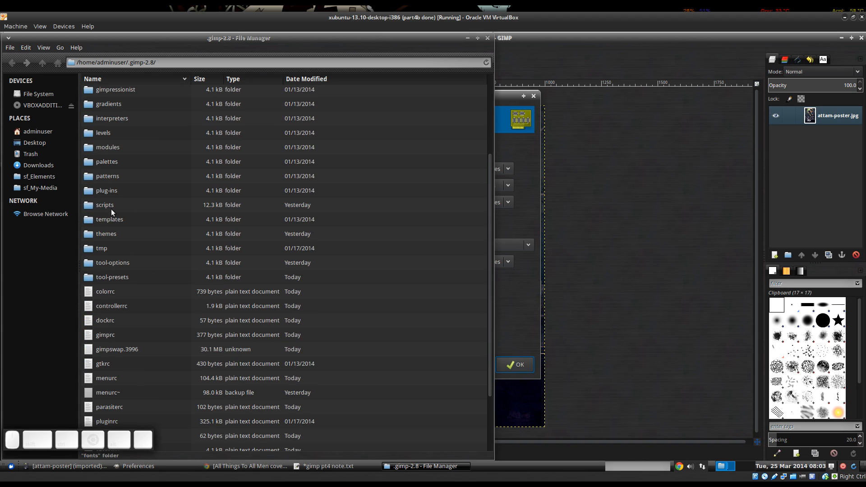
scroll(114, 229, "up", 2)
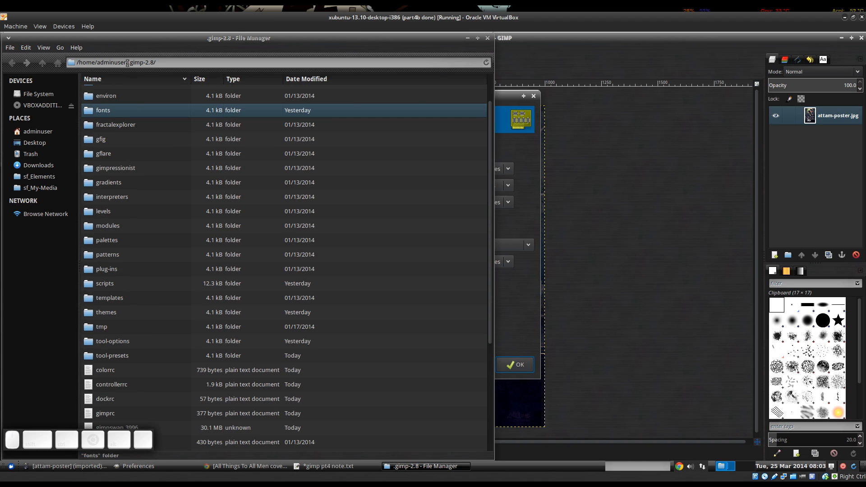
left_click_drag(129, 63, 154, 63)
scroll(161, 267, "down", 3)
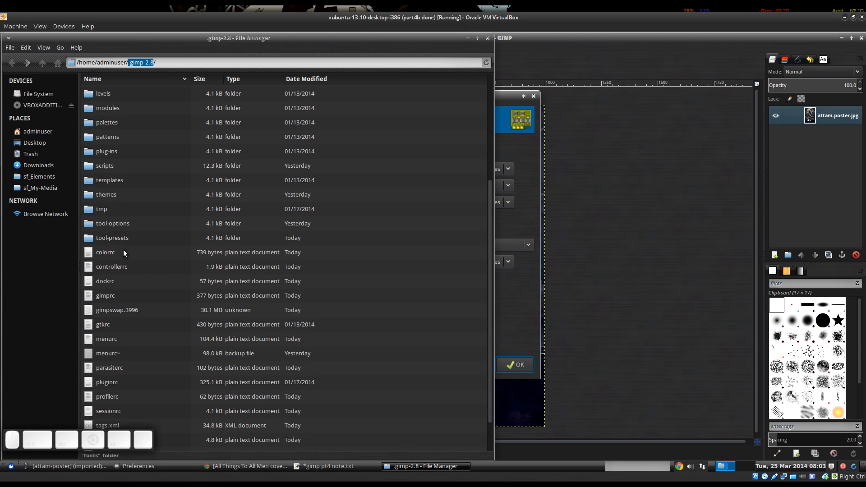
double_click(103, 194)
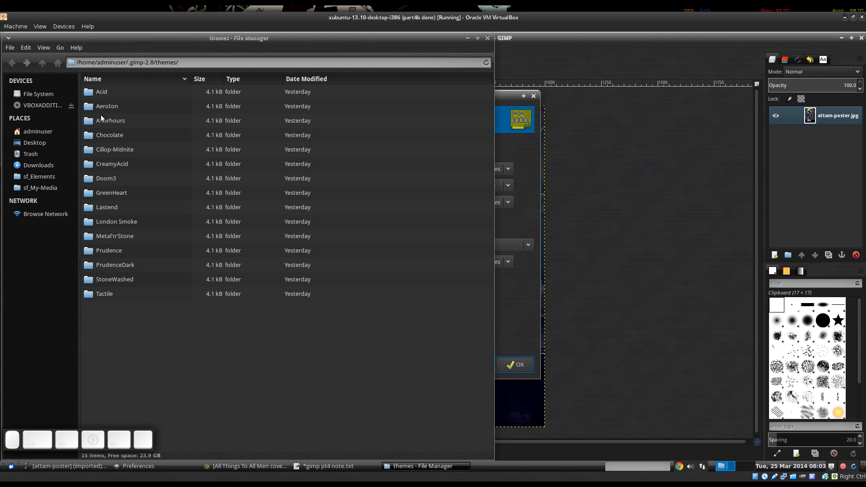
left_click(469, 37)
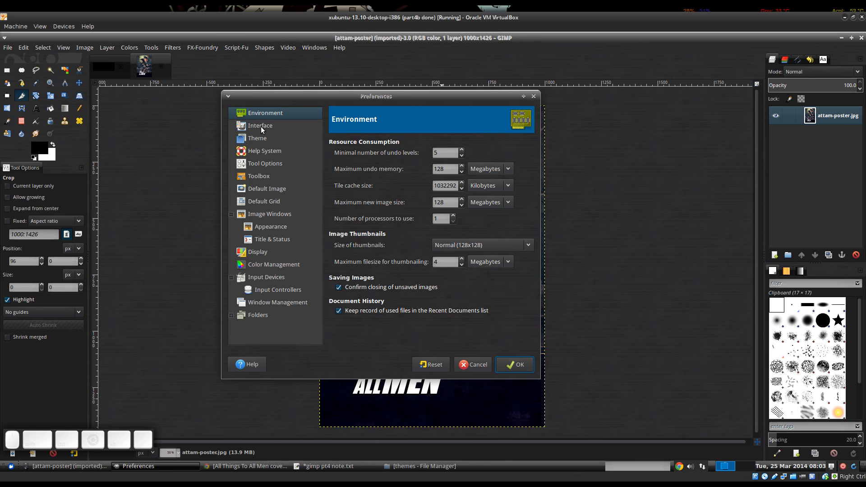
Preview the GreenHeart, AeroIon and Lastend themes in the preferences, return to Small and discard the changes.
left_click(251, 139)
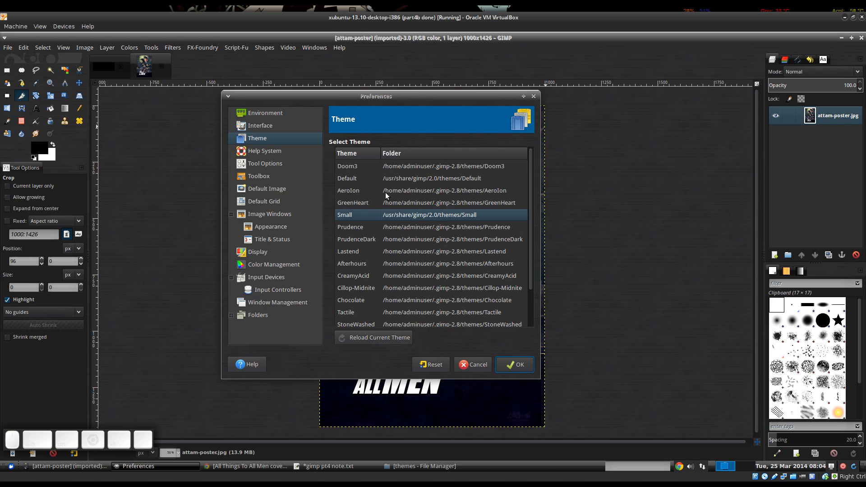
left_click(351, 191)
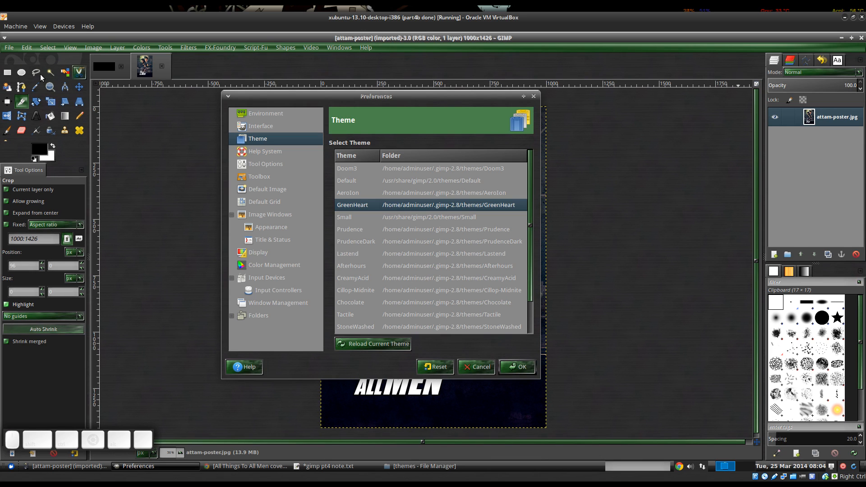
left_click(348, 193)
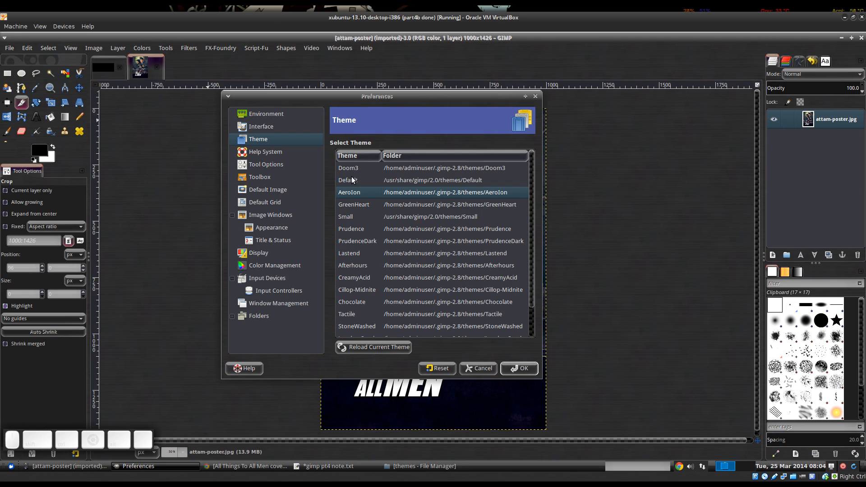
left_click(353, 257)
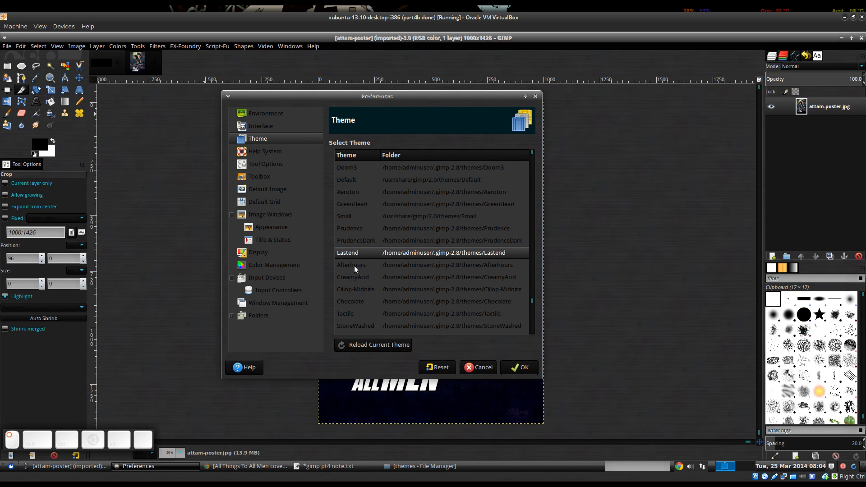
left_click(354, 266)
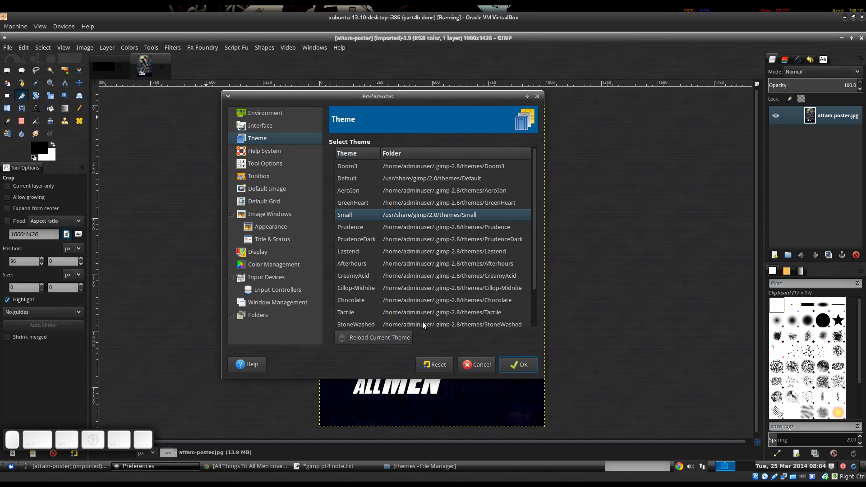
left_click(481, 367)
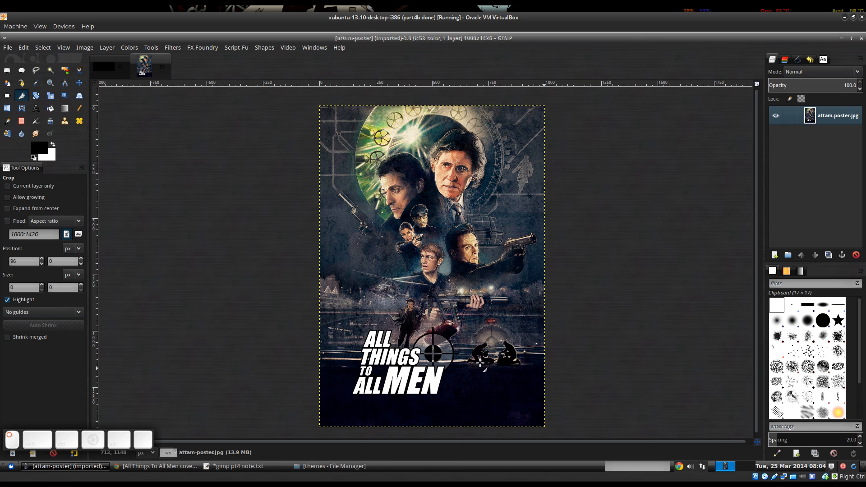
View Commador Extended Normal.ttf in the fonts folder of .gimp-2.8 in the file manager, and highlight the "Added Font" line in the notes.
left_click(334, 466)
left_click(239, 465)
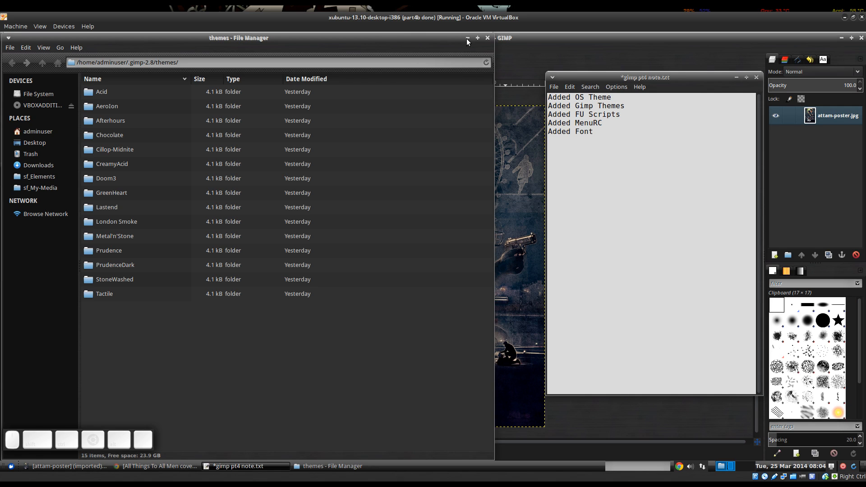
left_click(42, 64)
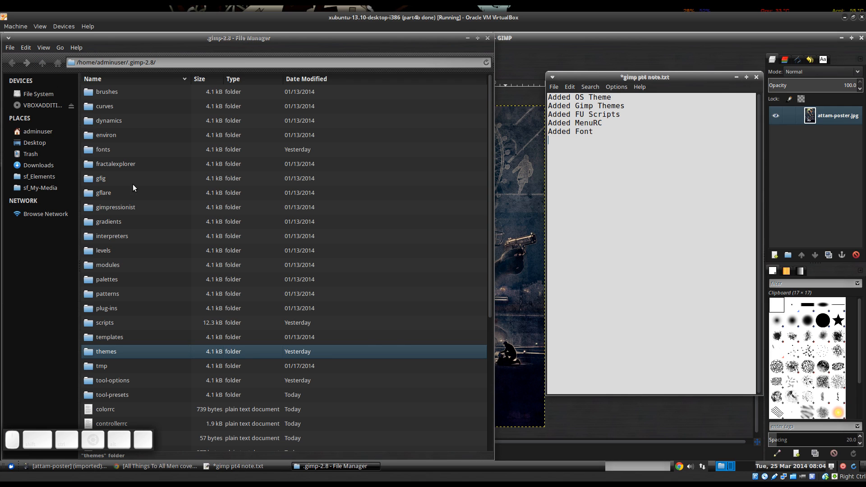
double_click(98, 150)
left_click_drag(130, 62, 175, 63)
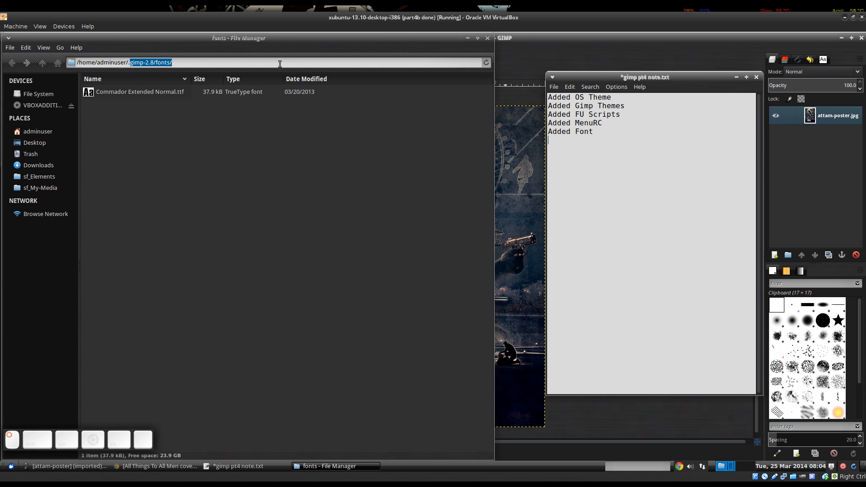
left_click(121, 90)
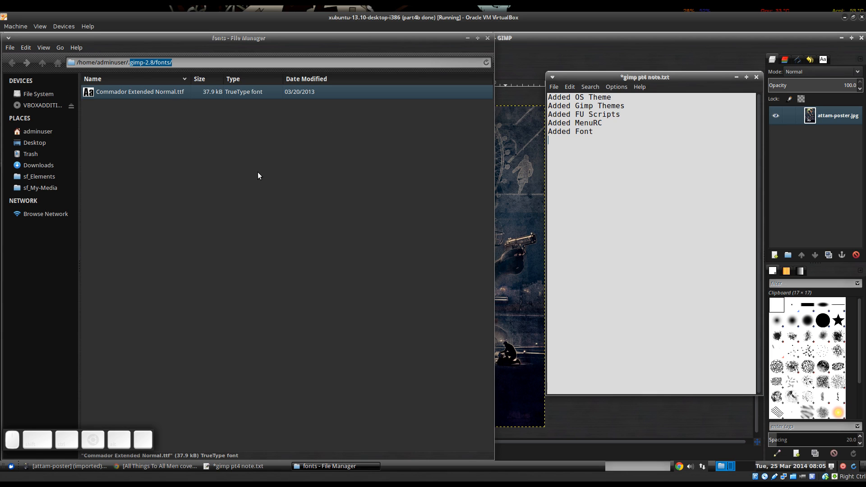
left_click(42, 64)
left_click(467, 39)
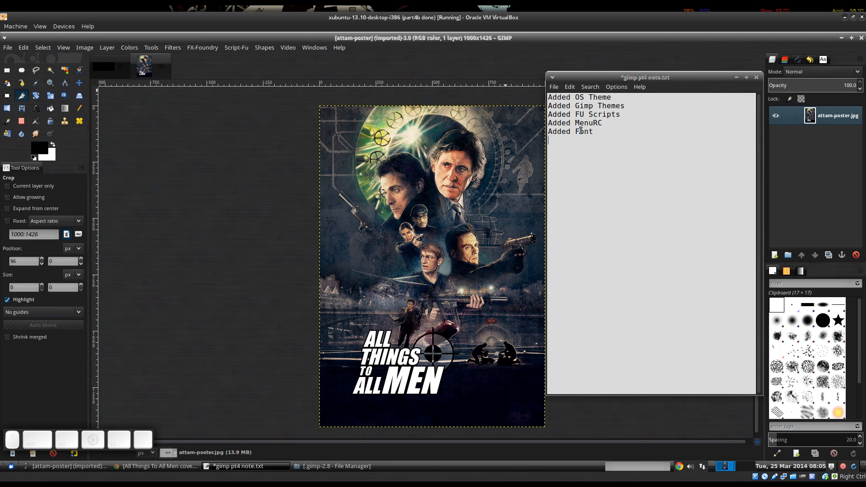
triple_click(618, 131)
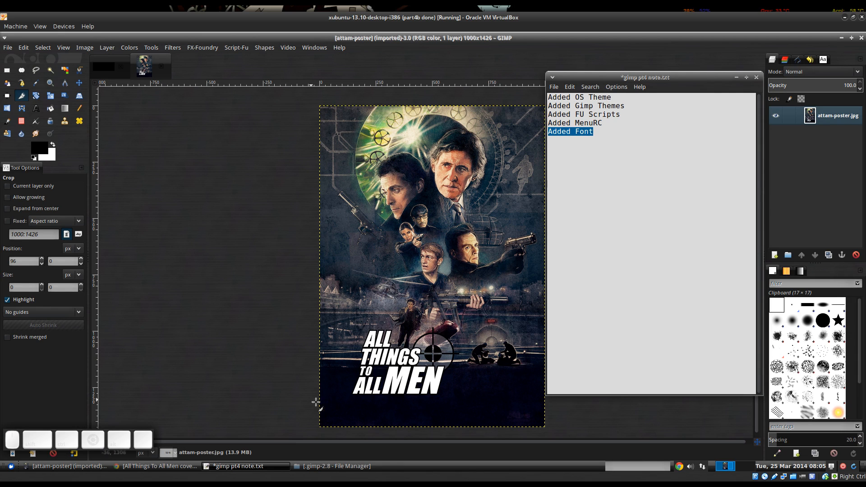
Switch to the browser and open the Font Sites topic in the Fonts board of the fanart.tv forums.
left_click(138, 465)
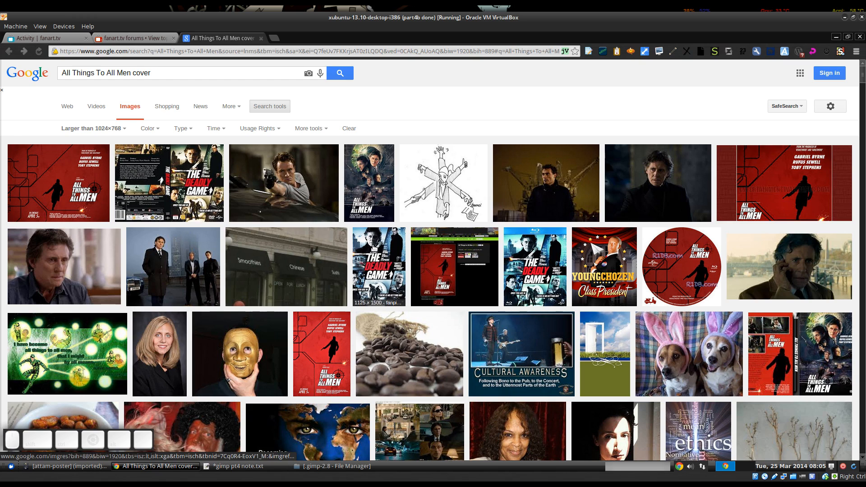
left_click(126, 38)
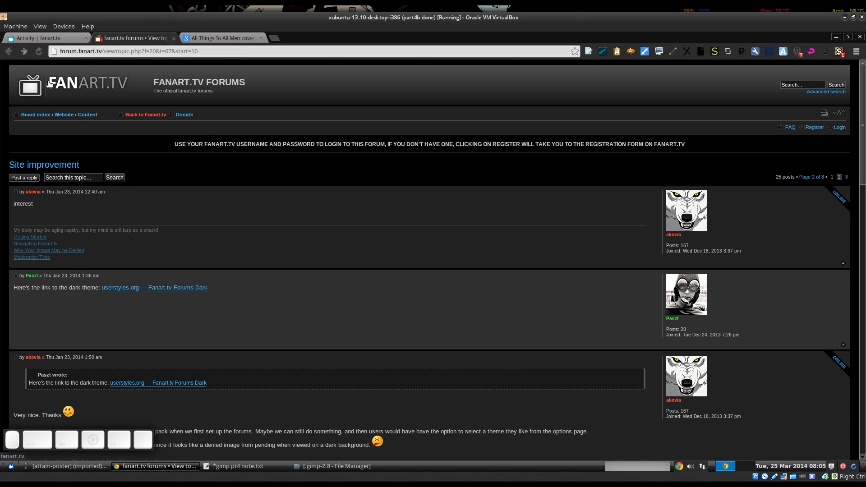
left_click(36, 115)
scroll(226, 264, "down", 5)
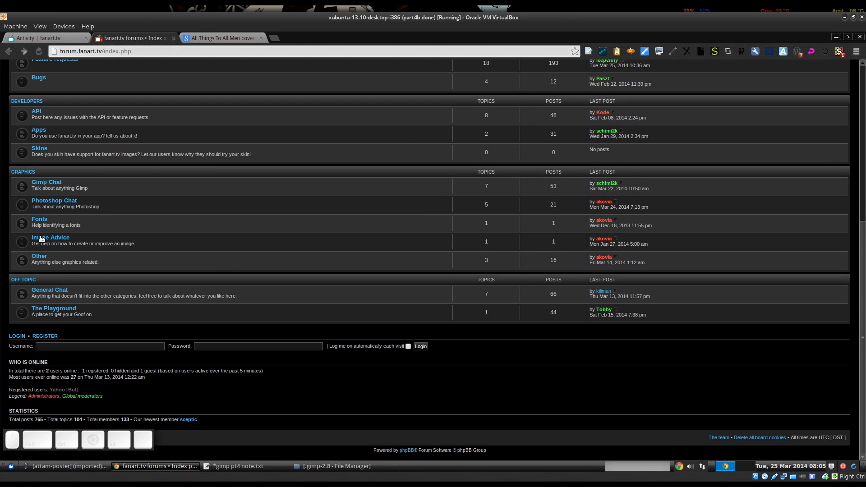
left_click(41, 220)
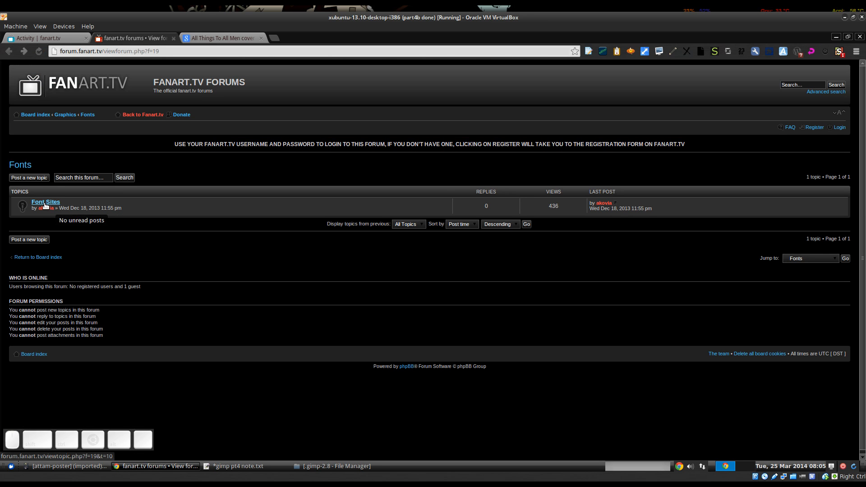
left_click(45, 201)
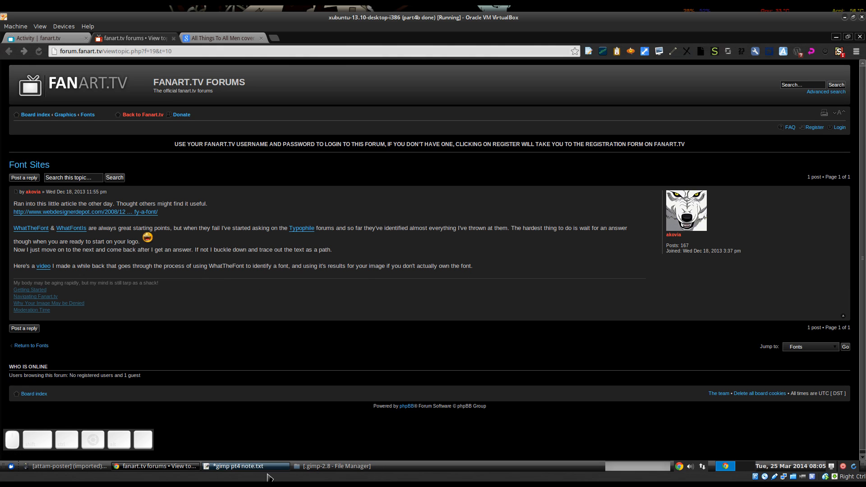
Switch back to GIMP and view the title lettering at the lower part of the attam-poster image.
left_click(75, 469)
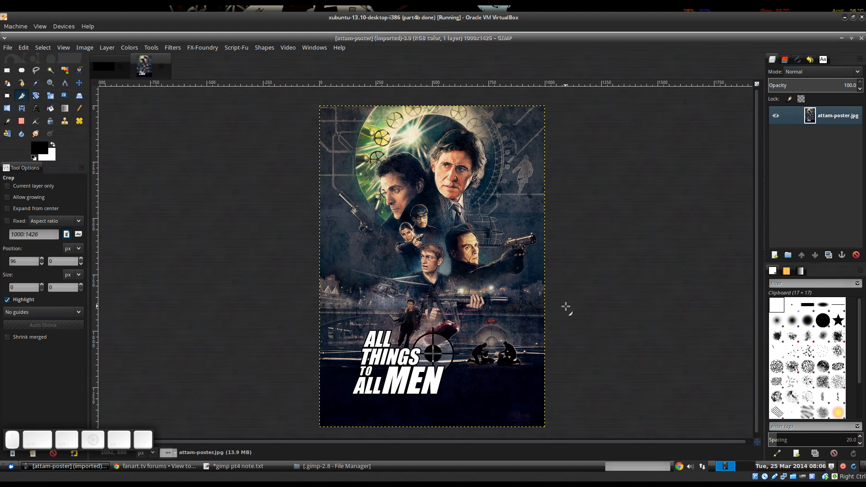
left_click_drag(477, 361, 495, 308)
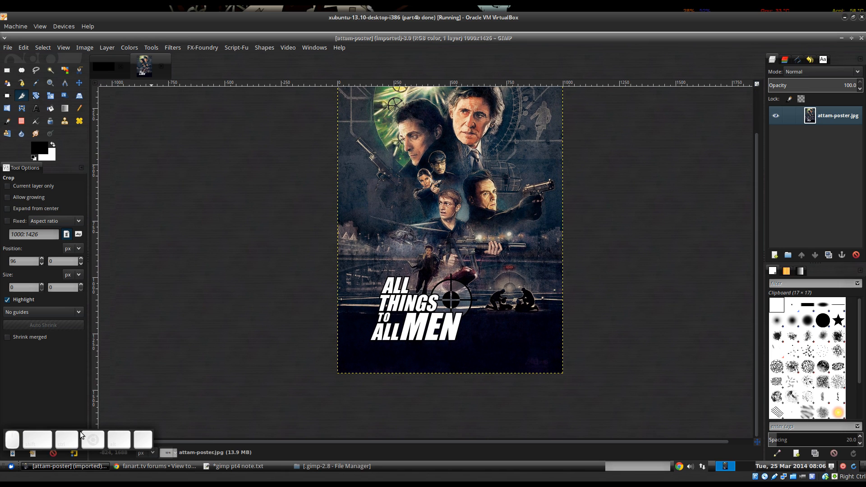
left_click_drag(81, 434, 84, 425)
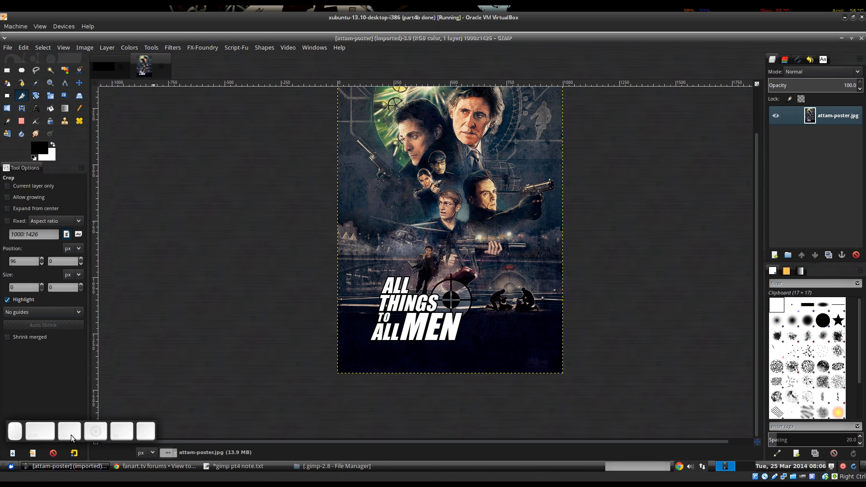
Crop the poster to a rectangle of about 505 × 320 px around the title lettering and crosshair, and clear the selection.
left_click_drag(445, 291, 428, 346)
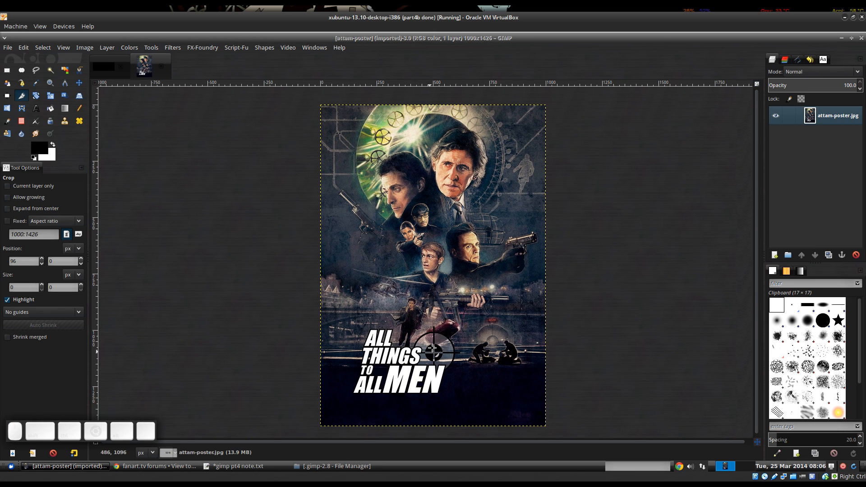
mouse_move(433, 334)
left_mouse_down()
mouse_move(429, 342)
mouse_move(429, 334)
left_mouse_up()
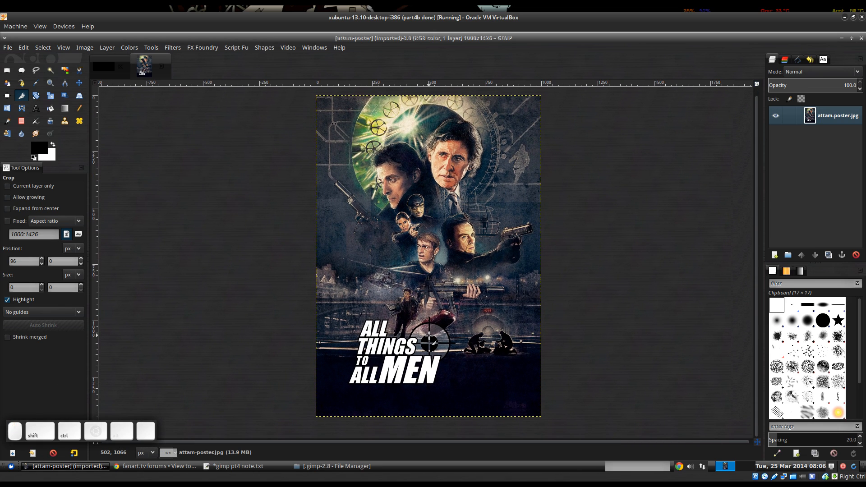
mouse_move(489, 286)
left_mouse_down()
mouse_move(494, 307)
mouse_move(499, 280)
left_mouse_up()
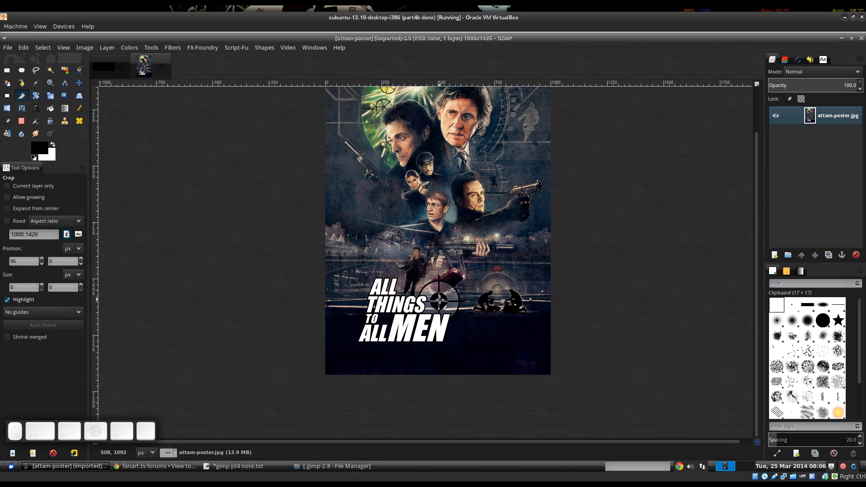
key("r")
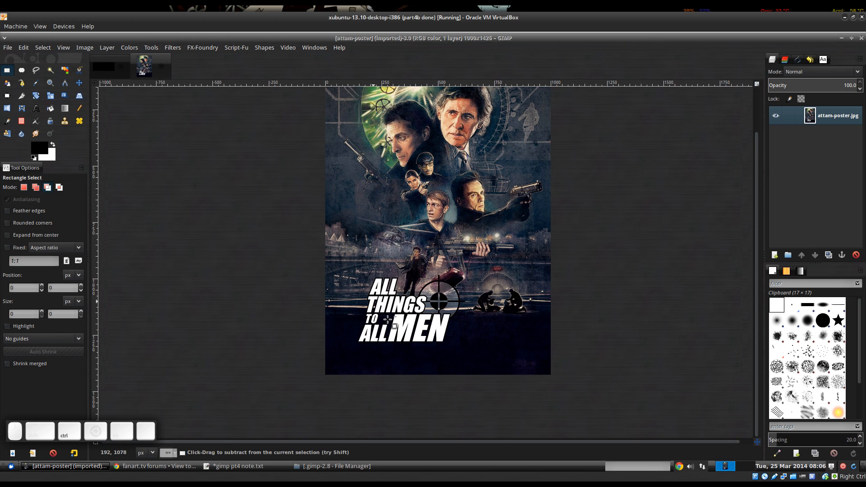
scroll(437, 315, "up", 2)
left_click_drag(269, 225, 498, 369)
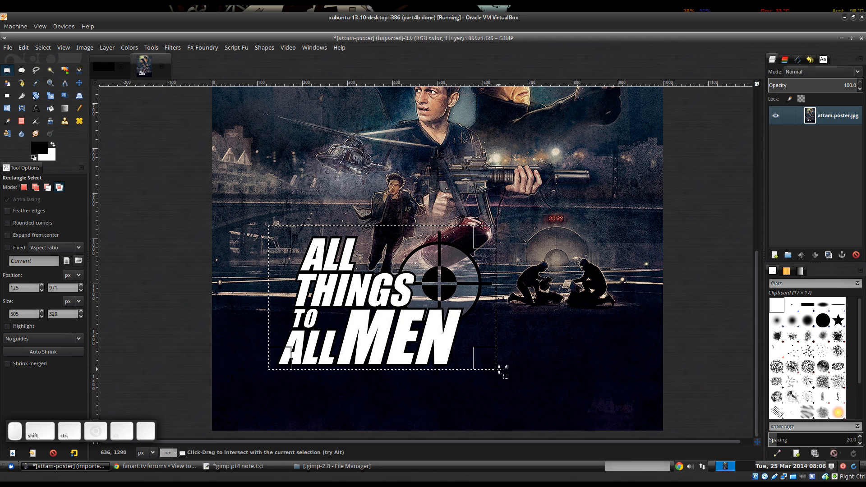
key("ctrl+shift+c")
left_click_drag(500, 319, 588, 346)
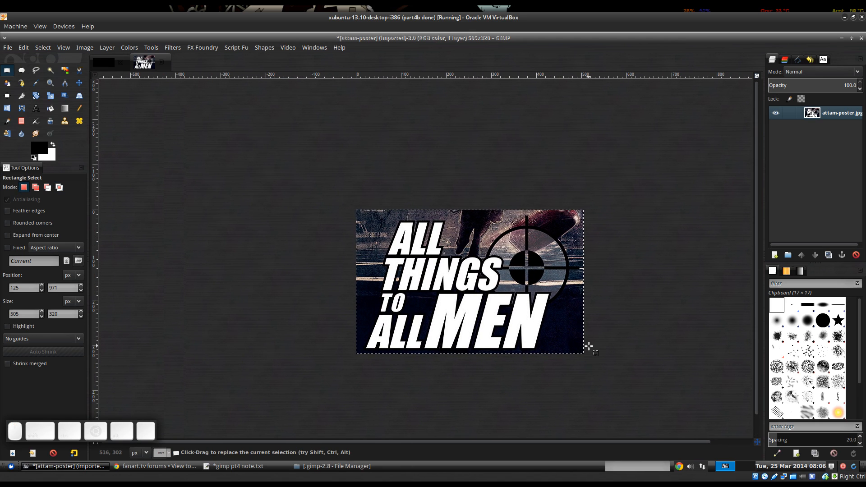
key("ctrl+shift+a")
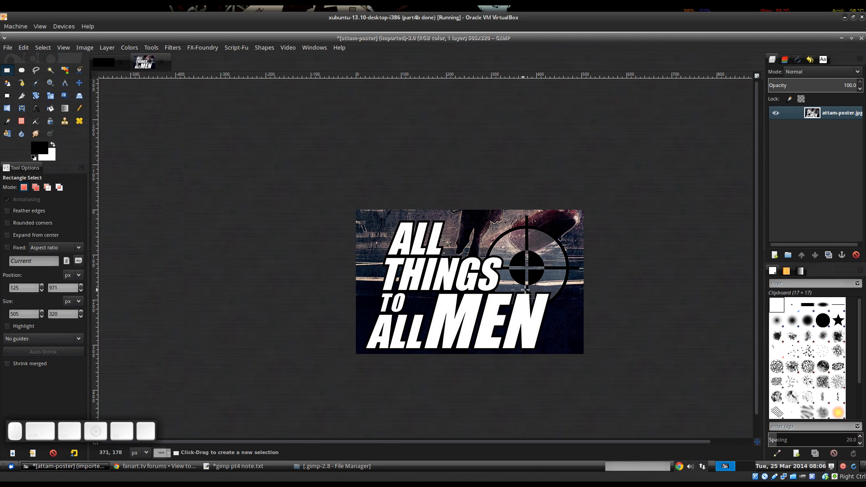
Examine the title lettering and the crosshair in the cropped image at different magnifications.
left_click_drag(525, 289, 460, 292)
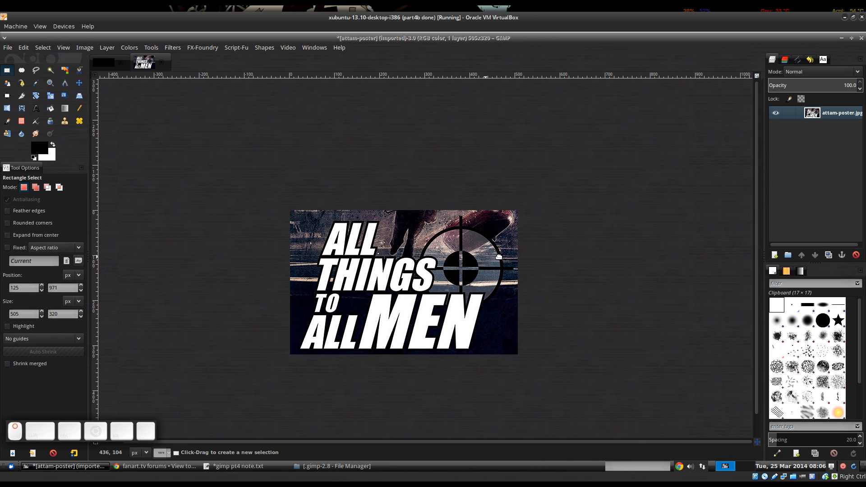
left_click_drag(498, 256, 513, 254)
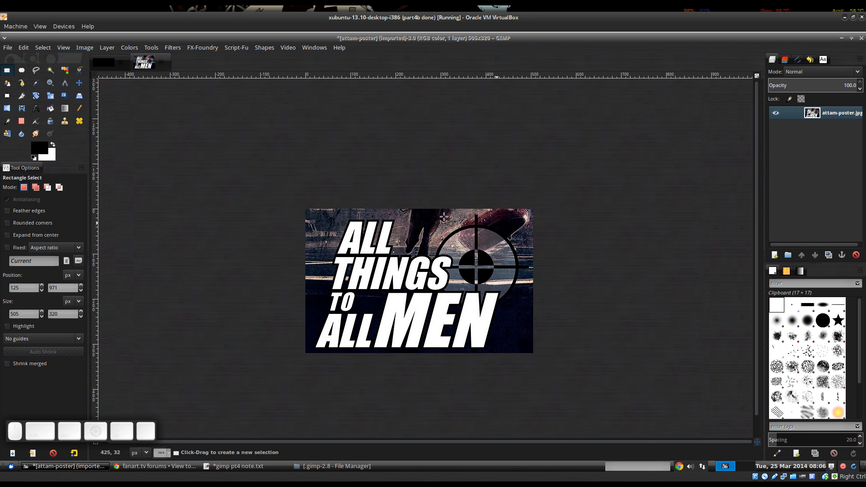
scroll(386, 245, "up", 2, "ctrl")
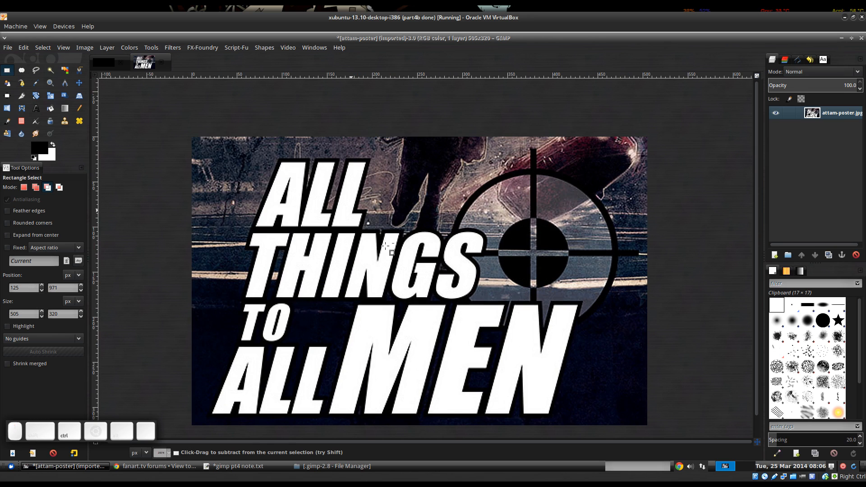
scroll(385, 246, "down", 2, "ctrl")
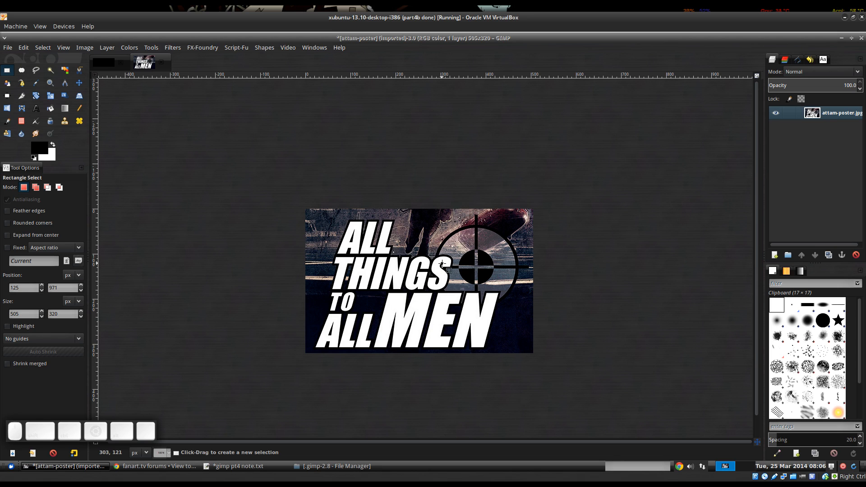
scroll(311, 217, "up", 1, "ctrl")
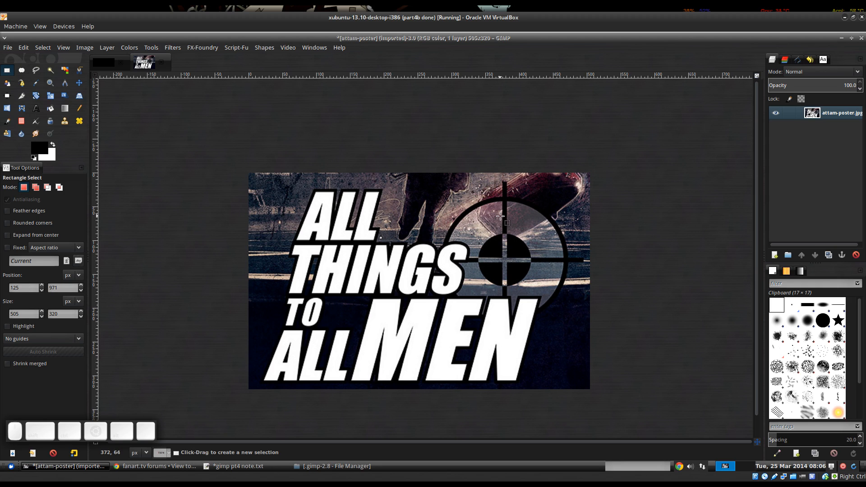
middle_click(533, 272)
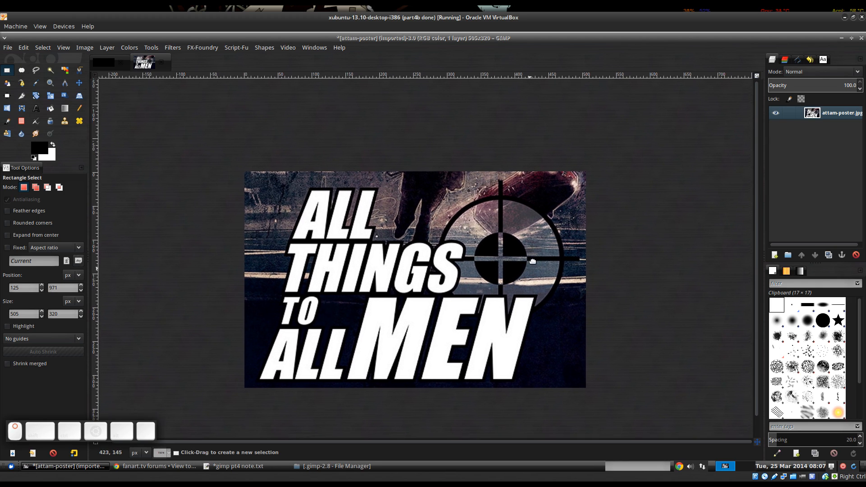
left_click_drag(533, 272, 533, 261)
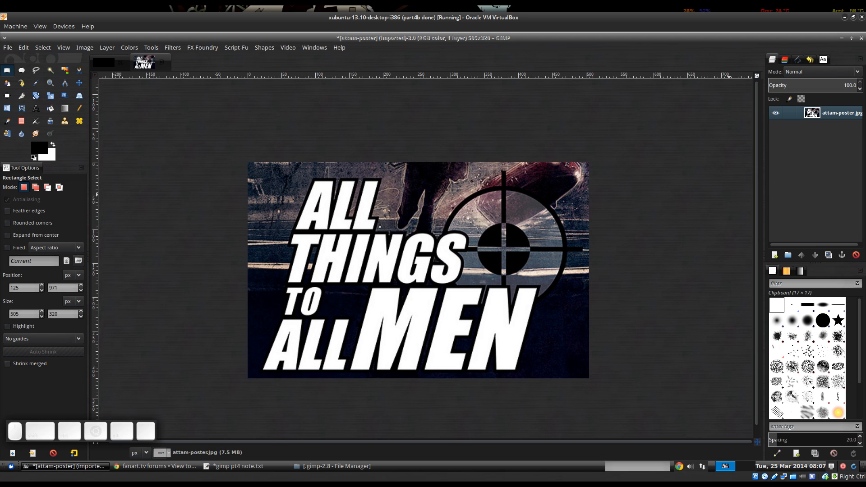
left_click_drag(498, 174, 501, 183)
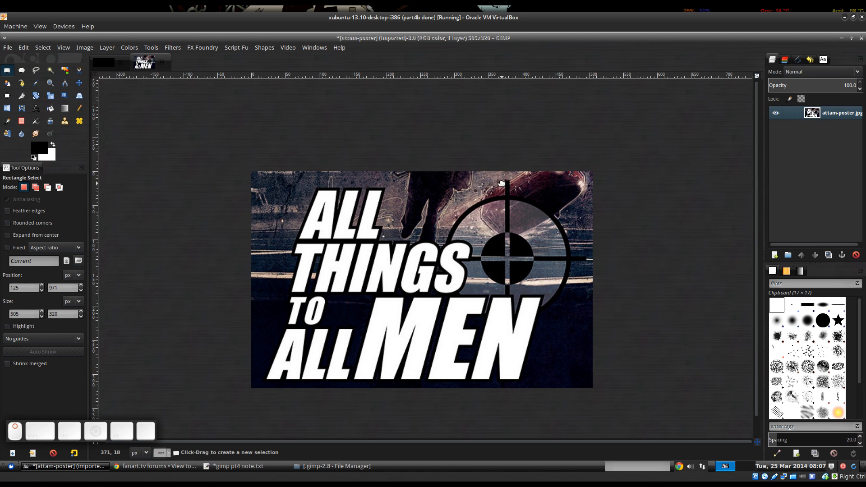
scroll(499, 253, "up", 1, "ctrl")
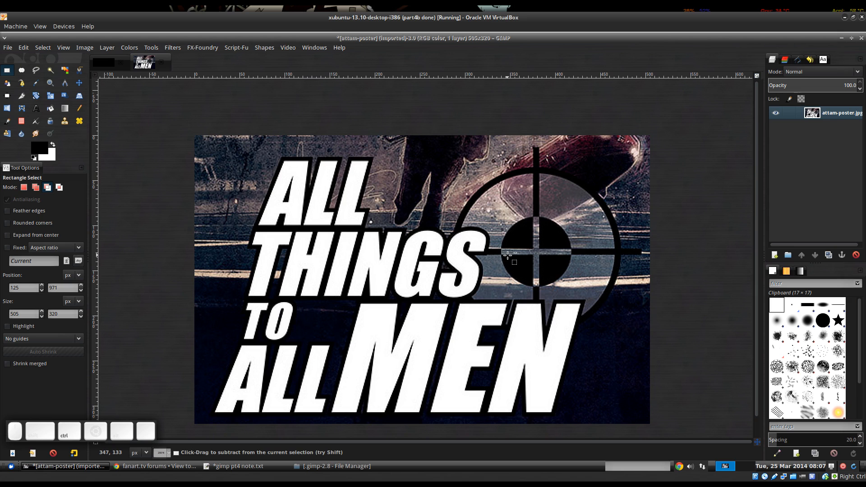
left_click_drag(495, 238, 501, 210)
scroll(500, 211, "down", 1, "ctrl")
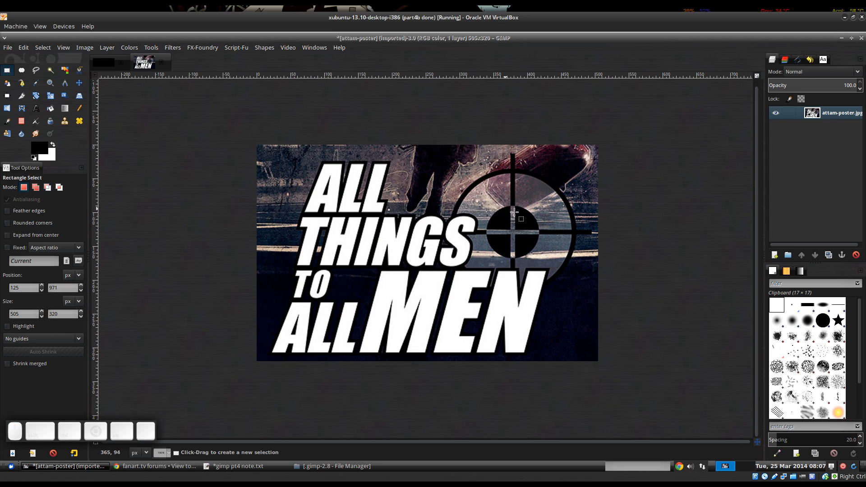
left_click_drag(542, 218, 534, 225)
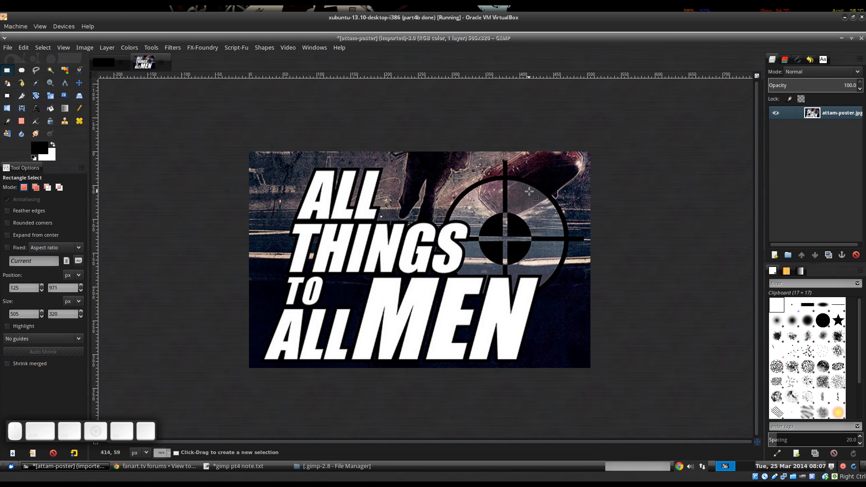
Duplicate the cropped poster layer and add the Alpha-Check group of solid colour layers beneath both copies.
key("ctrl+shift+d")
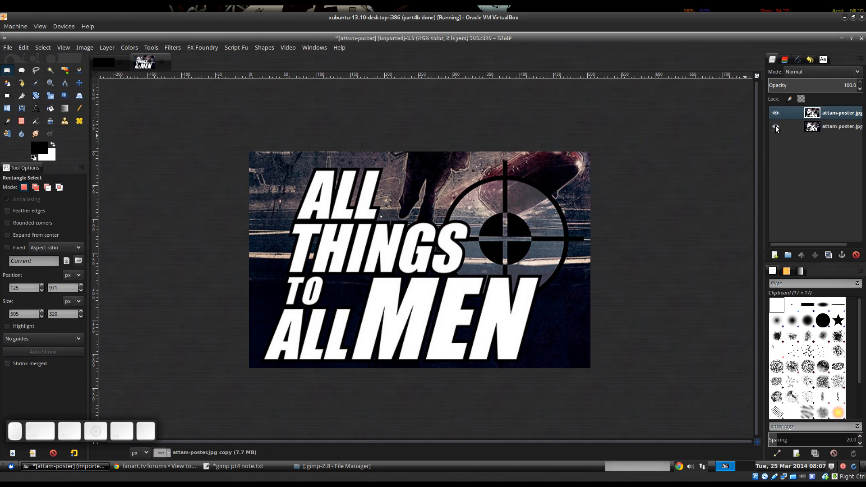
key("1")
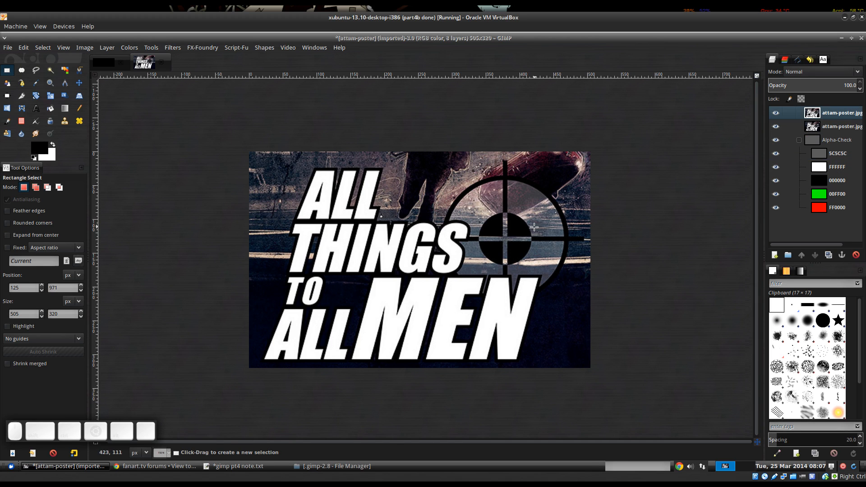
left_click_drag(419, 227, 429, 239)
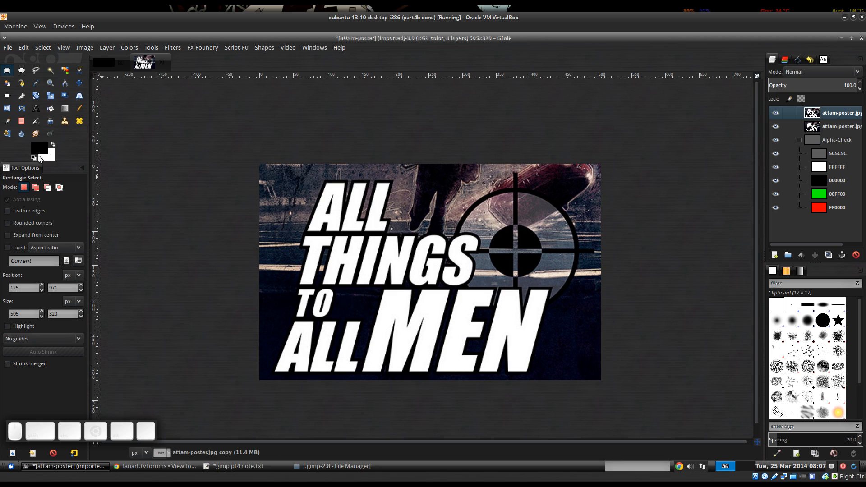
Activate the Text tool and set its font to Commador Extended from the full font list.
left_click(36, 109)
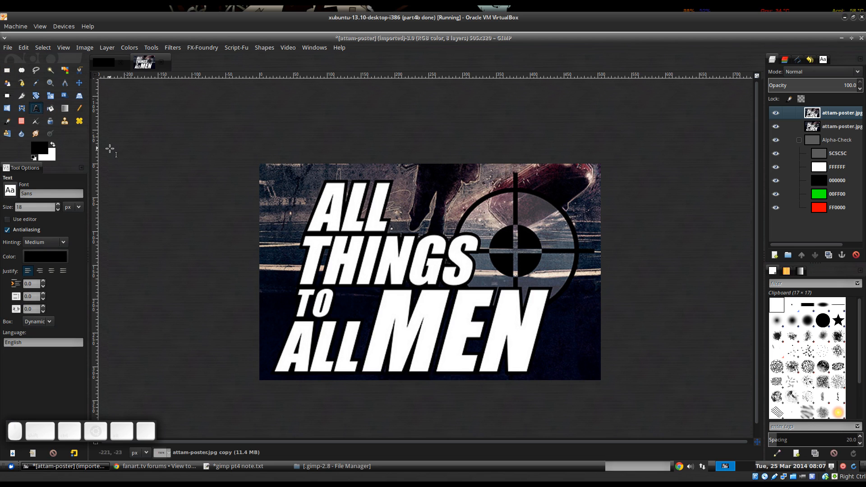
left_click_drag(349, 215, 355, 227)
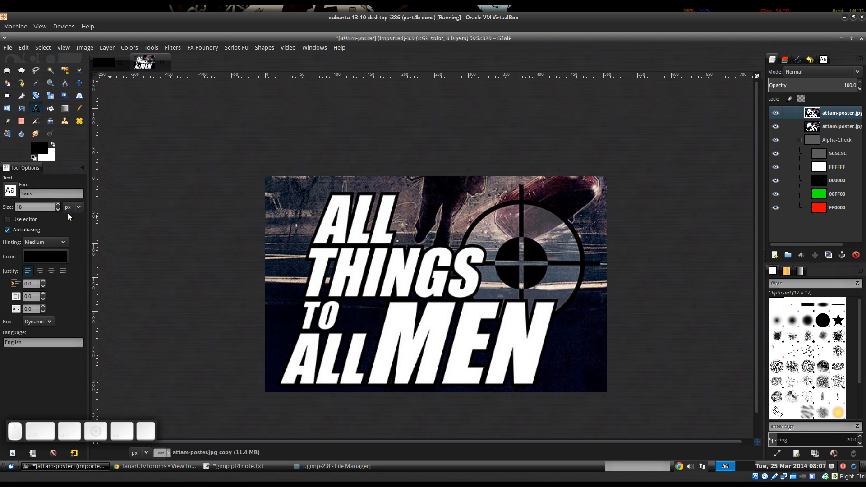
left_click(11, 193)
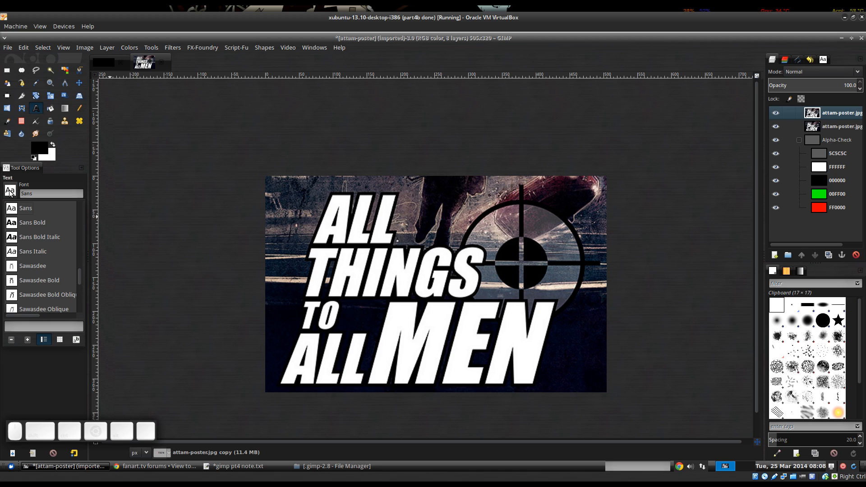
left_click(76, 339)
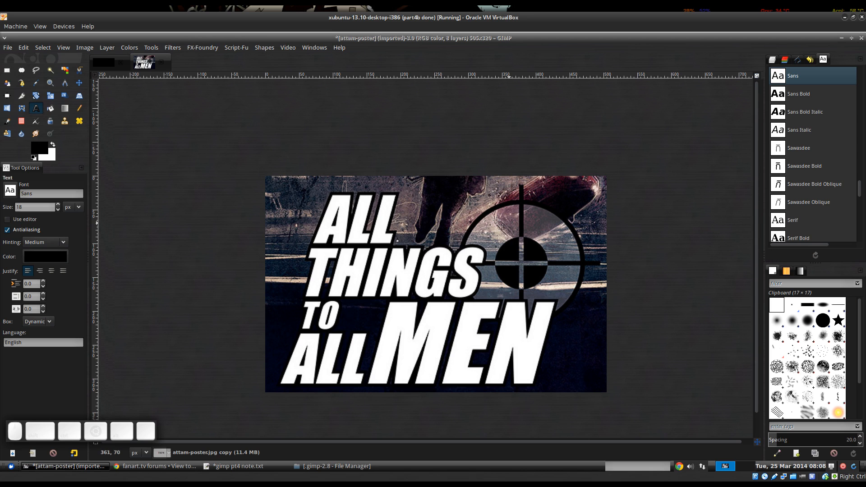
scroll(481, 260, "down", 1, "ctrl")
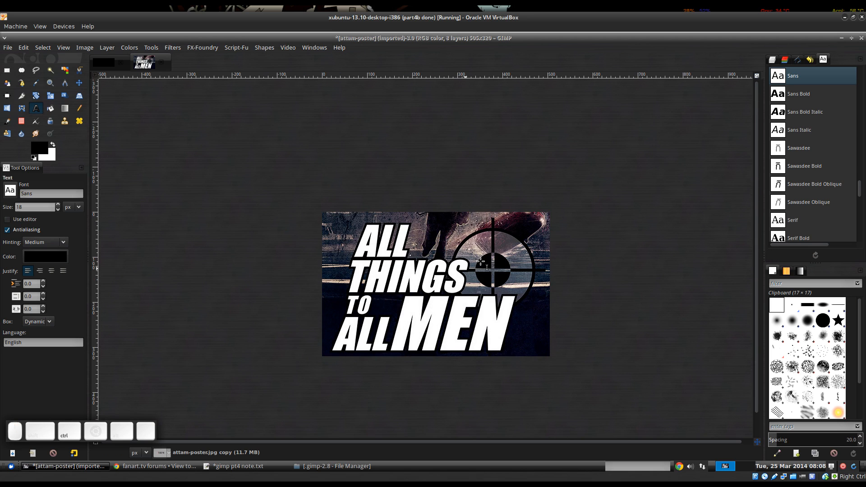
scroll(479, 262, "up", 1, "ctrl")
left_click_drag(479, 263, 460, 221)
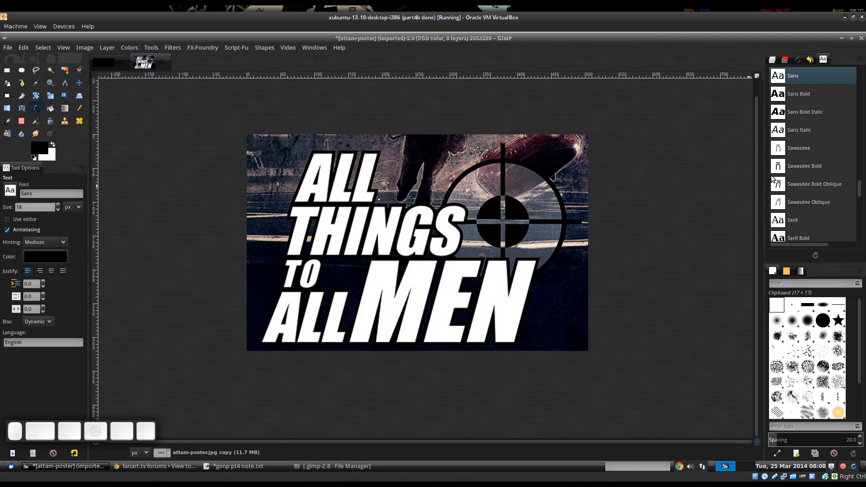
left_click_drag(860, 191, 859, 85)
scroll(808, 158, "up", 3)
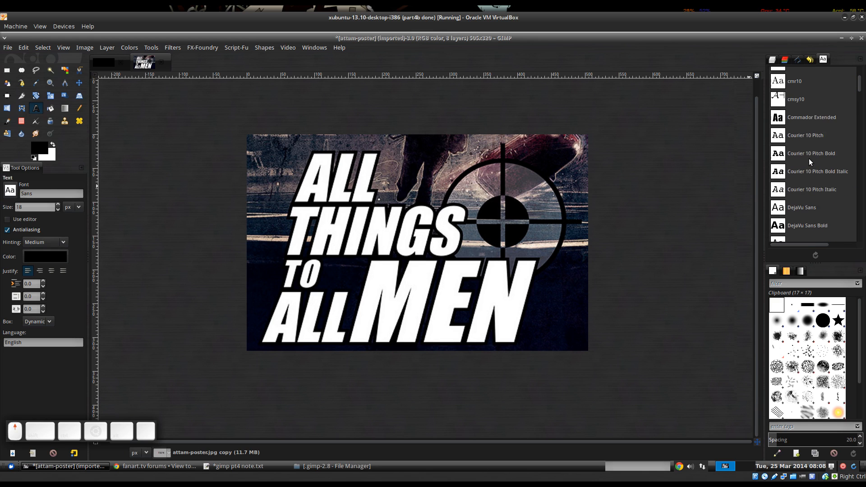
left_click(812, 141)
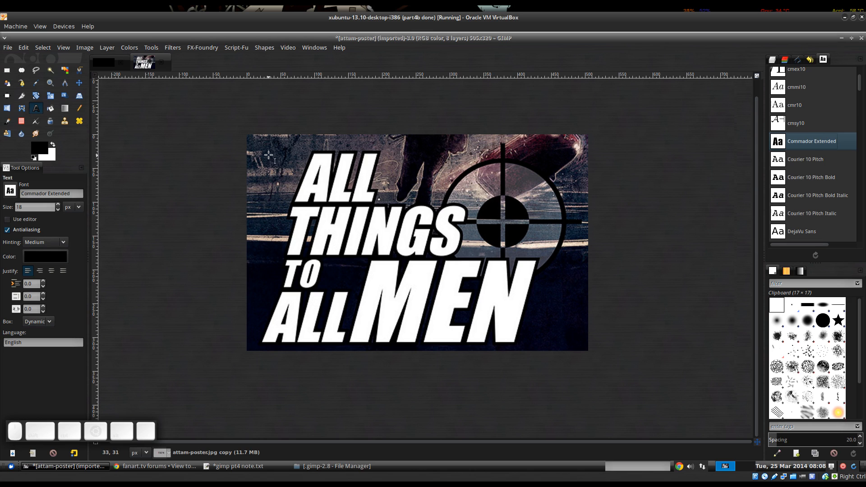
Draw a text box about 322 × 83 px over the words ALL and THINGS in the upper part of the image.
left_click_drag(267, 146, 500, 207)
left_click_drag(258, 145, 276, 150)
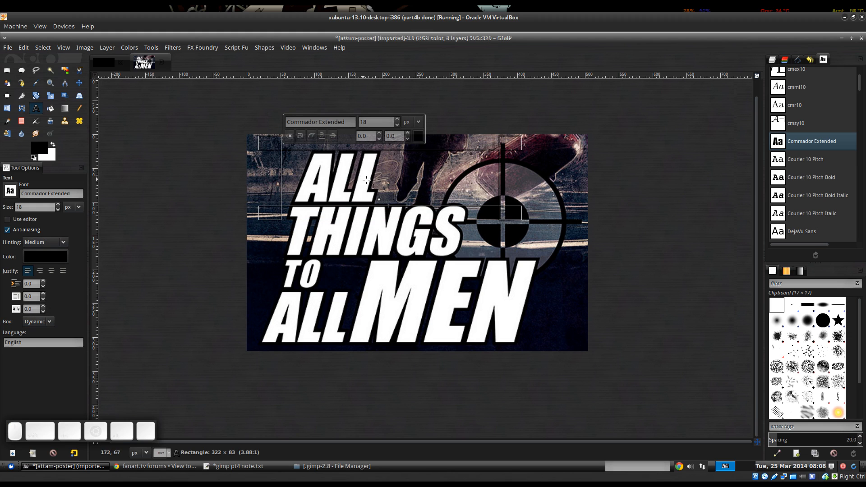
scroll(439, 177, "up", 3)
scroll(439, 177, "left", 1)
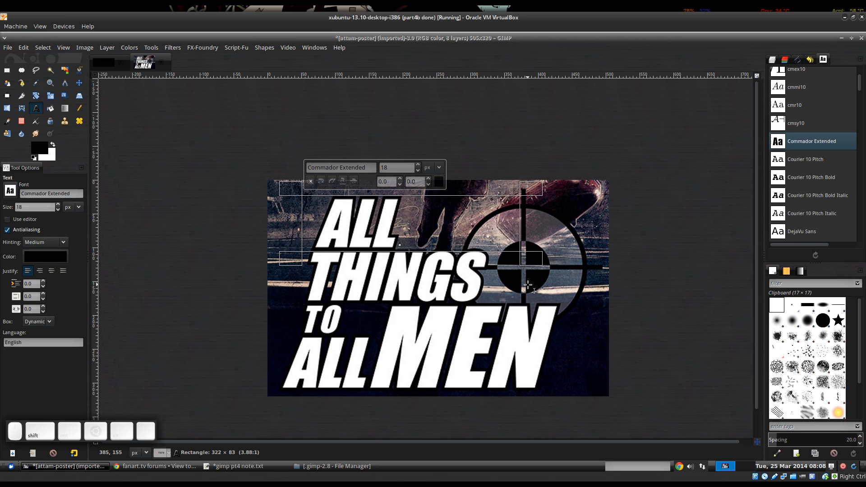
Set the text colour to red, f40b0b.
left_click(51, 258)
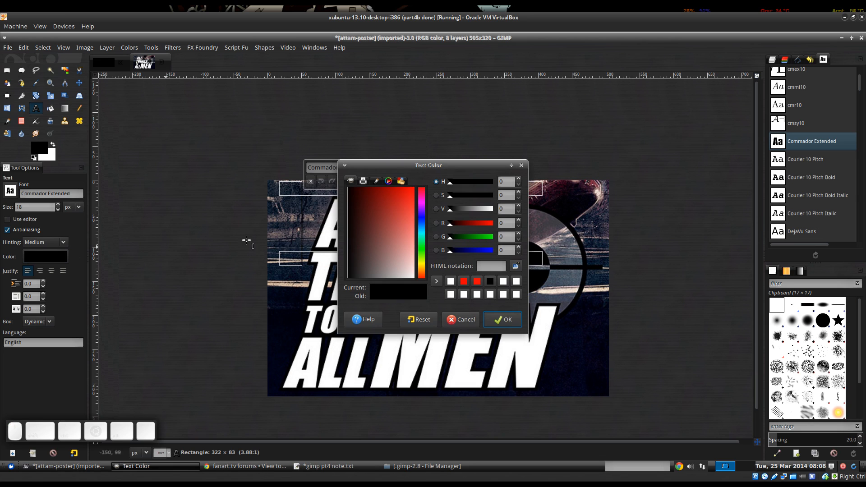
left_click(412, 190)
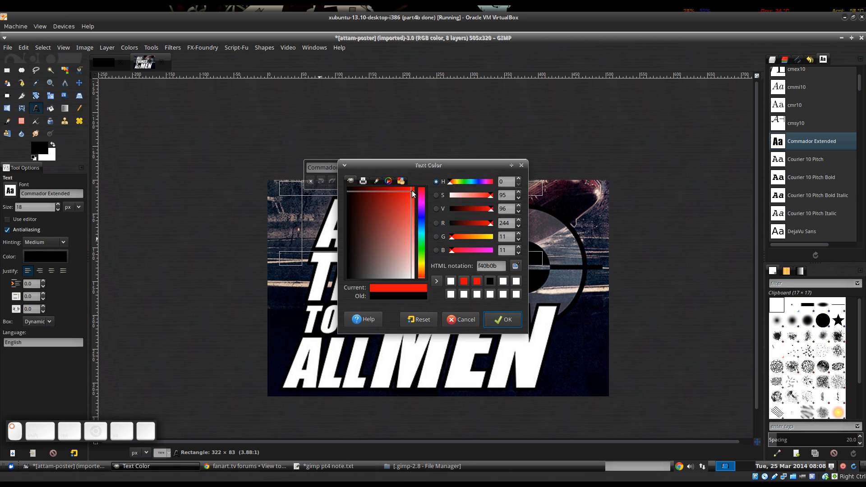
left_click(510, 319)
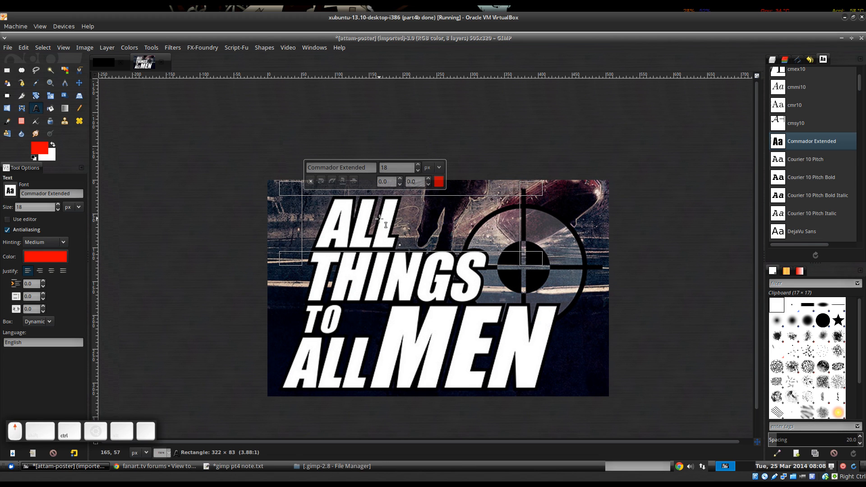
scroll(394, 266, "up", 1)
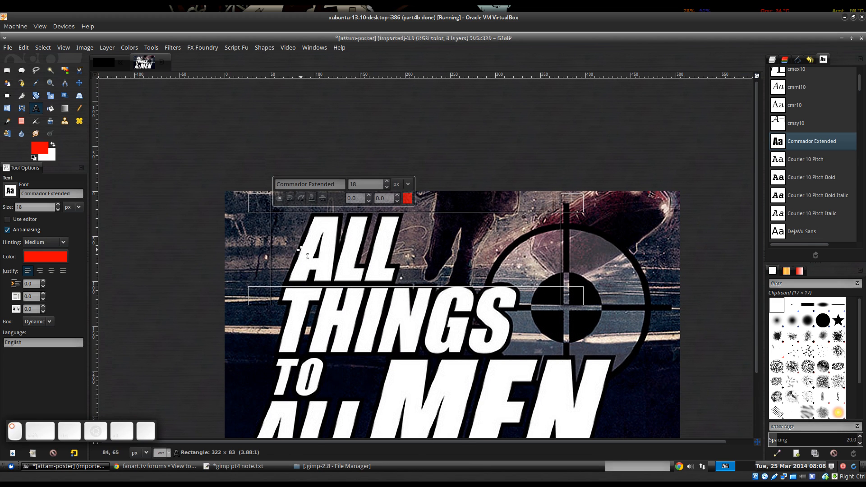
Enter the text ALL in the text box and set its size to 88 px.
type("ALL")
double_click(35, 207)
mouse_move(1, 208)
type("88")
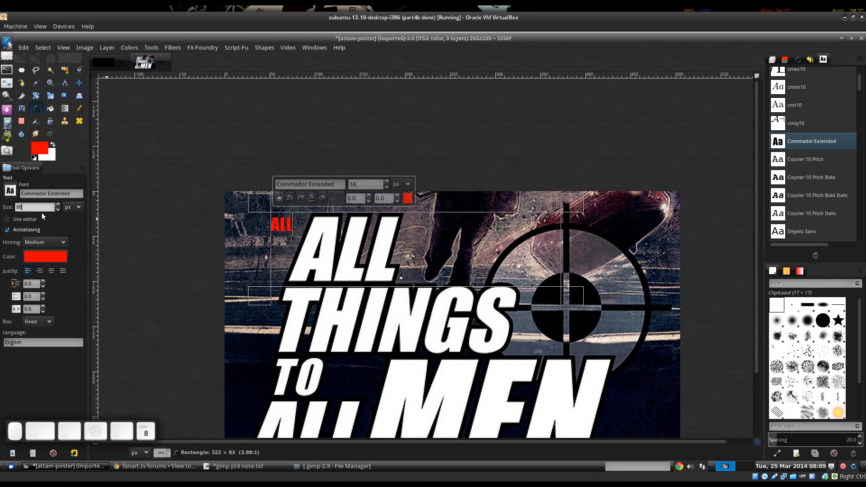
key("Return")
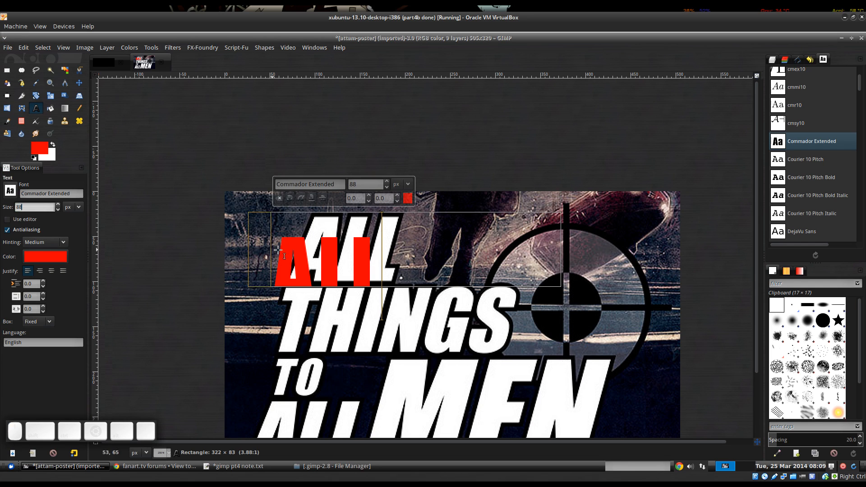
Resize the text box to about 306 × 112 px and move the red ALL over the poster's upper ALL lettering.
left_click_drag(266, 204, 272, 186)
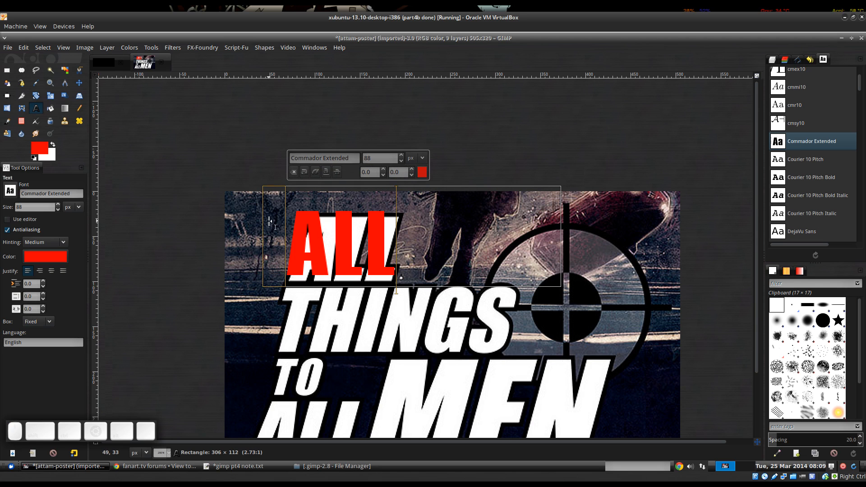
left_click_drag(281, 220, 271, 220)
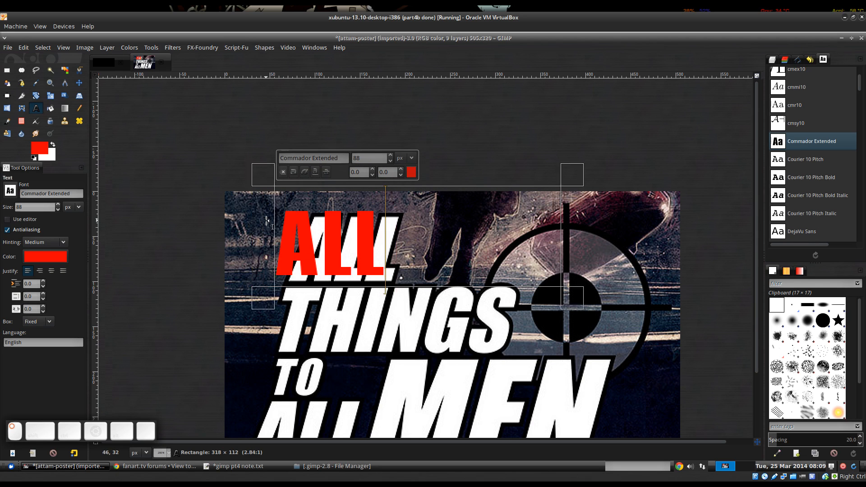
left_click_drag(271, 182, 293, 184)
key("Escape")
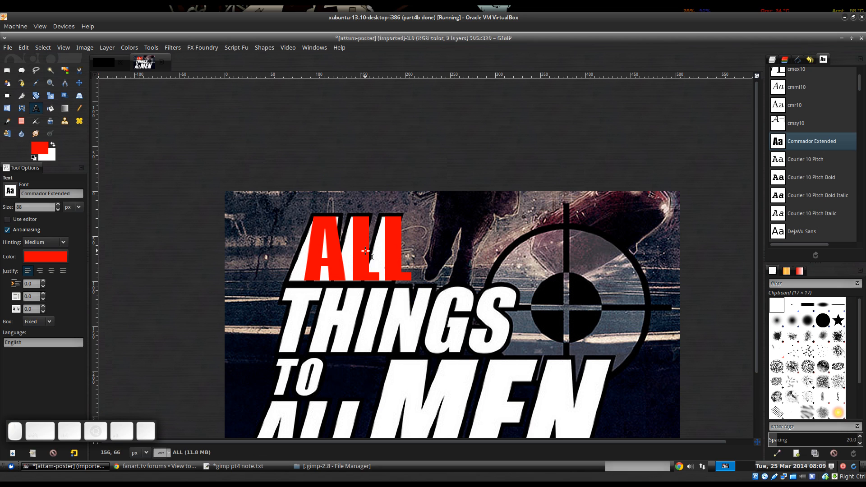
key("m")
left_click(347, 257)
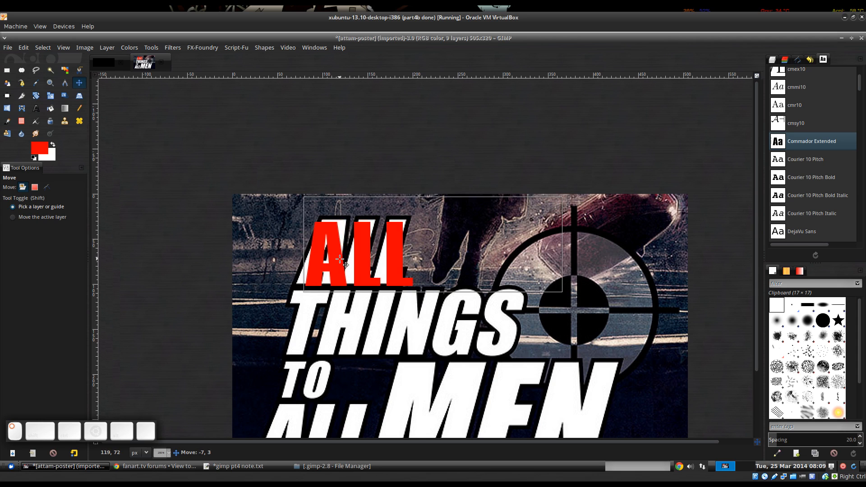
left_click_drag(346, 257, 348, 257)
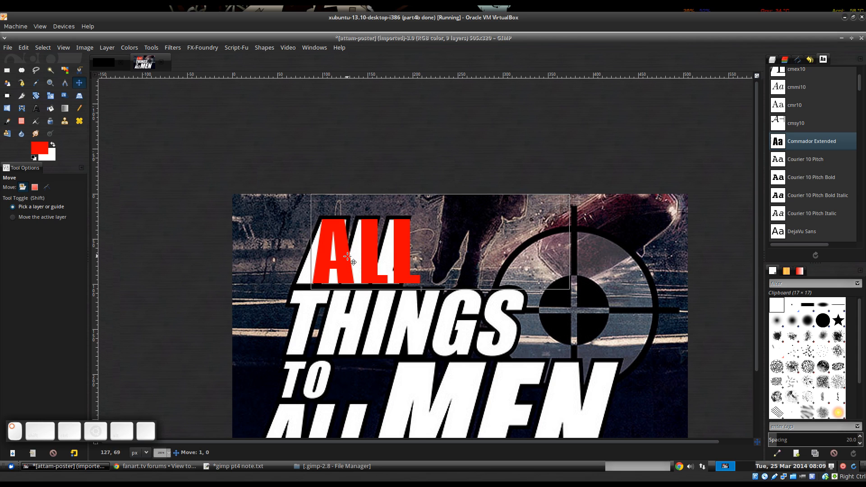
Reopen the red ALL text for editing and set its size to 89 px.
key("t")
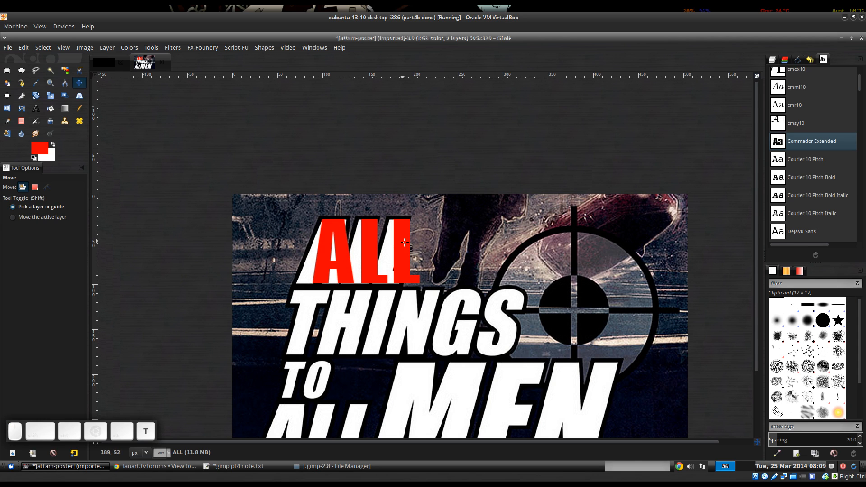
left_click(399, 243)
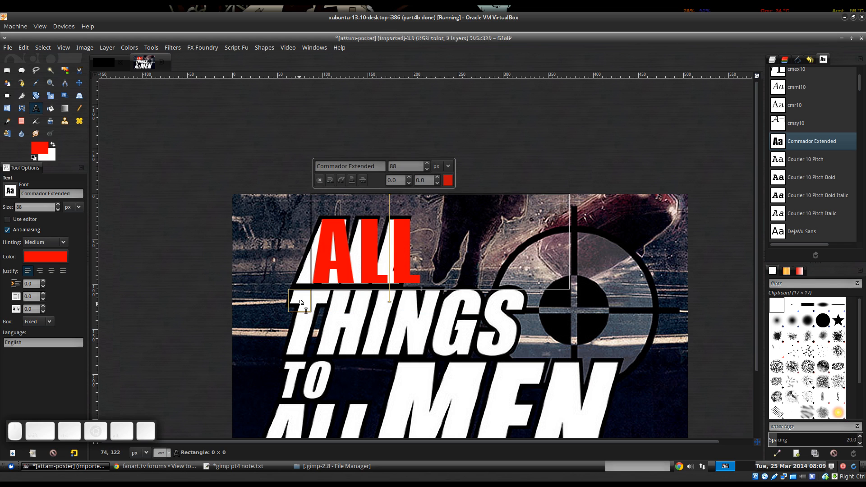
scroll(345, 296, "up", 1, "ctrl")
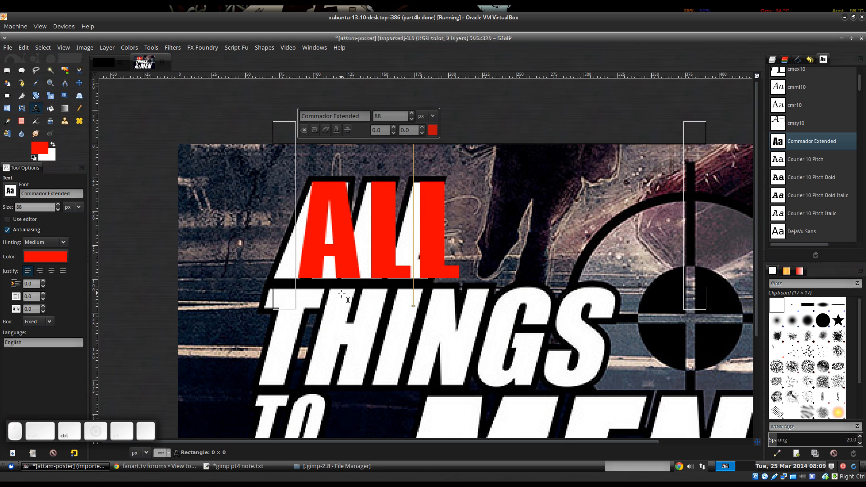
scroll(37, 208, "up", 1)
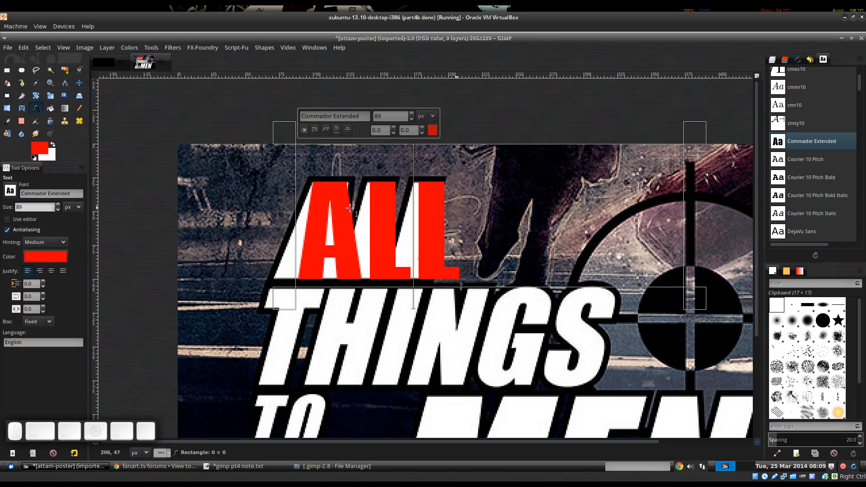
Italicise all the ALL letters and adjust the text box to about 139 × 122 px, aligned with the poster's slanted A.
left_click_drag(490, 221, 364, 134)
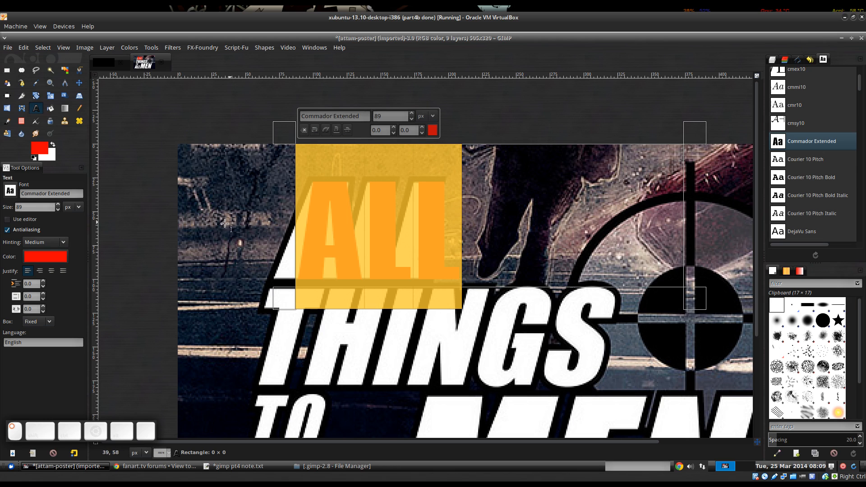
left_click(324, 131)
left_click(519, 242)
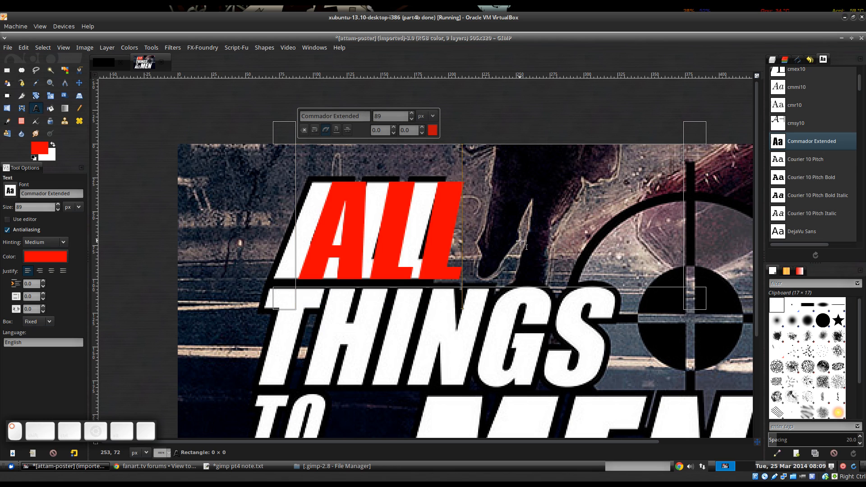
left_click_drag(285, 244, 268, 233)
left_click(267, 246)
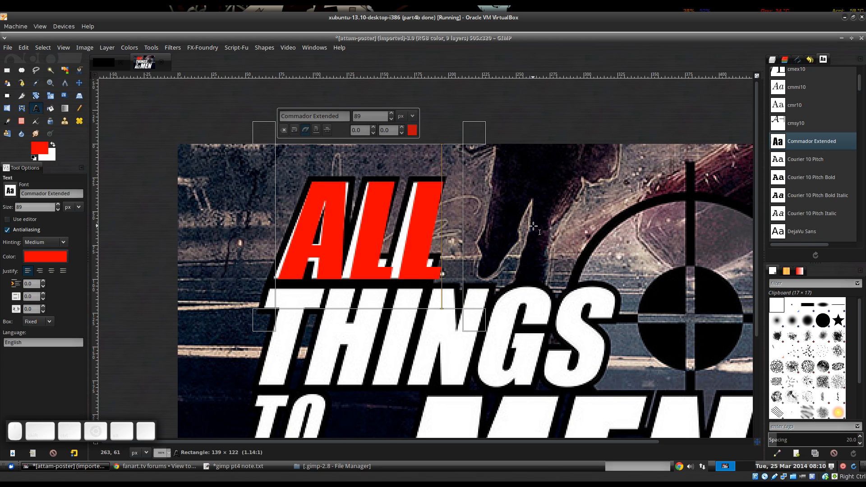
Create a path from the ALL text layer and finish editing the text.
left_click(774, 60)
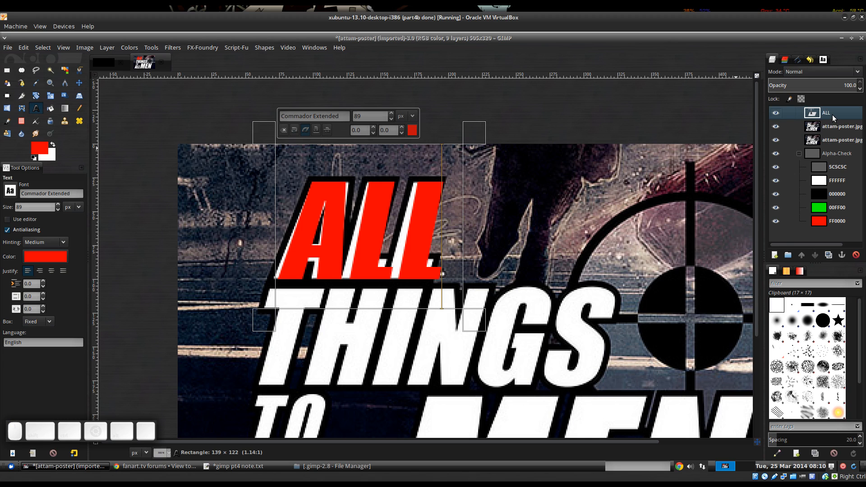
right_click(832, 114)
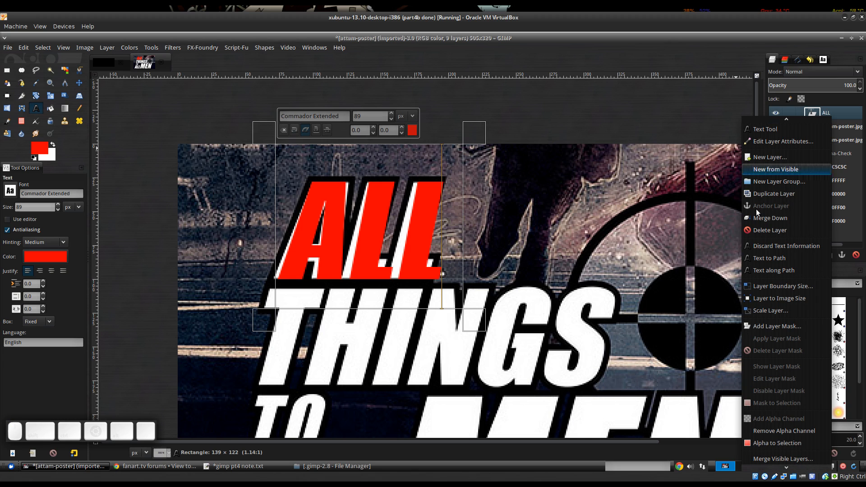
left_click(764, 260)
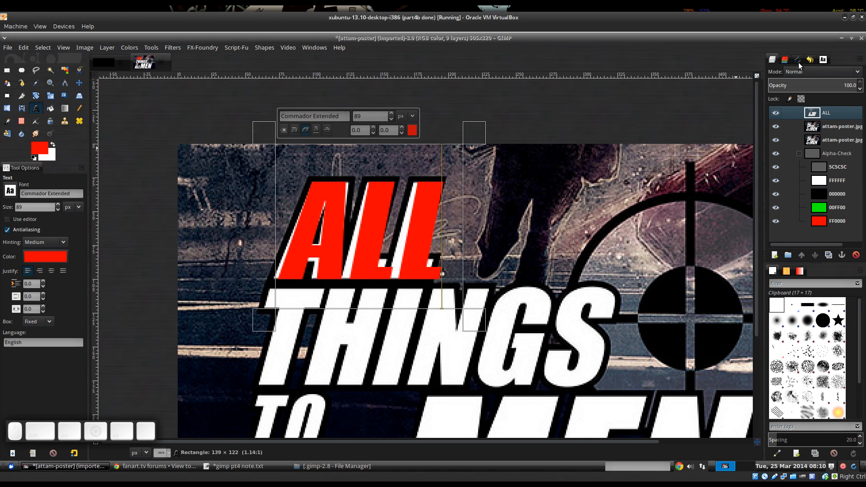
left_click(385, 208)
key("Escape")
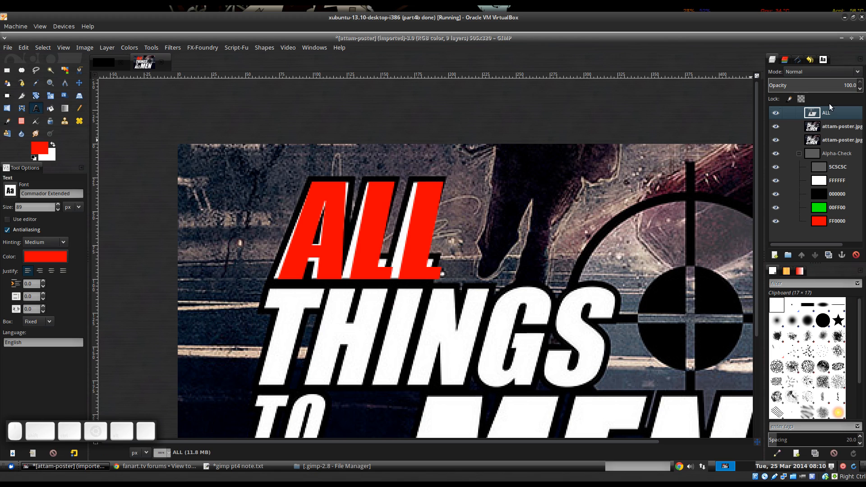
Show the new path and hide the ALL text layer to compare the outline with the poster lettering.
left_click(796, 61)
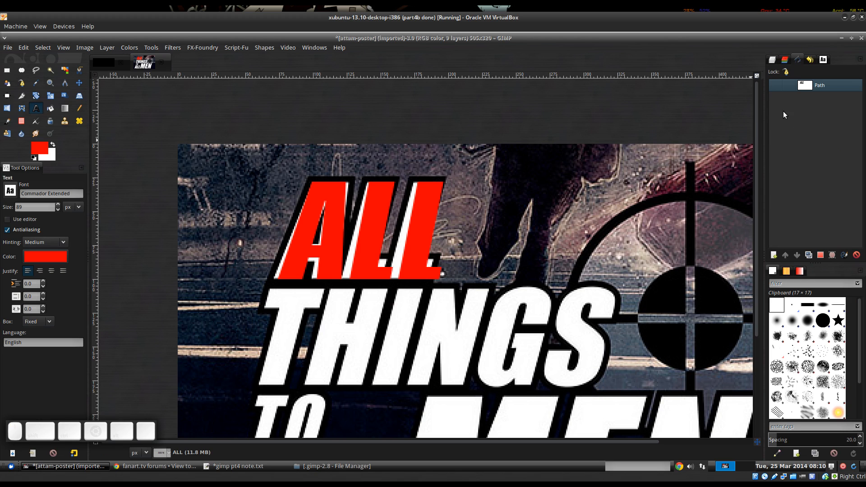
left_click(776, 85)
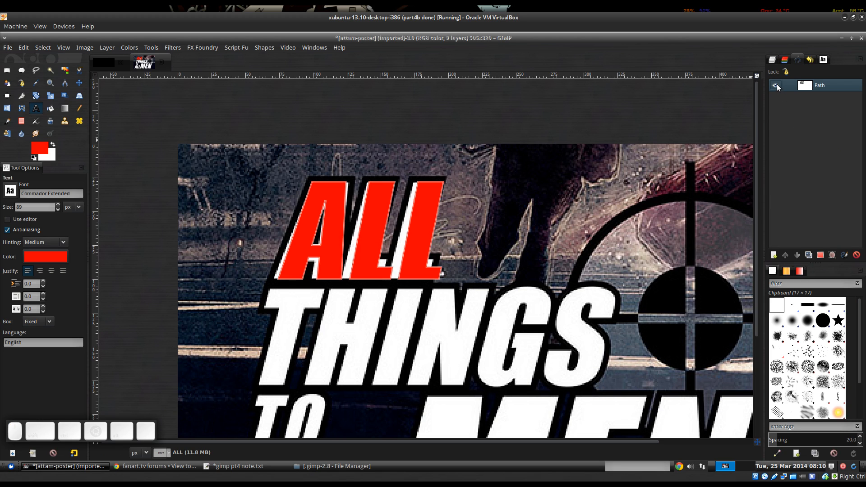
left_click(772, 60)
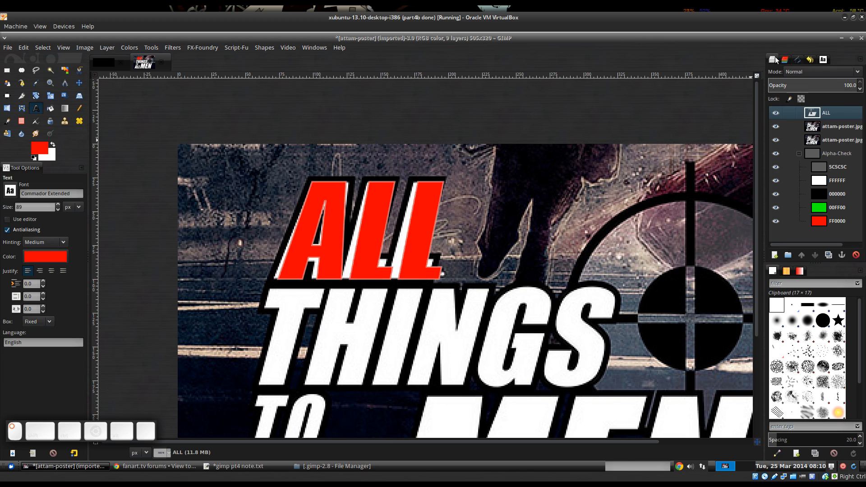
left_click(775, 115)
scroll(453, 250, "up", 1, "ctrl")
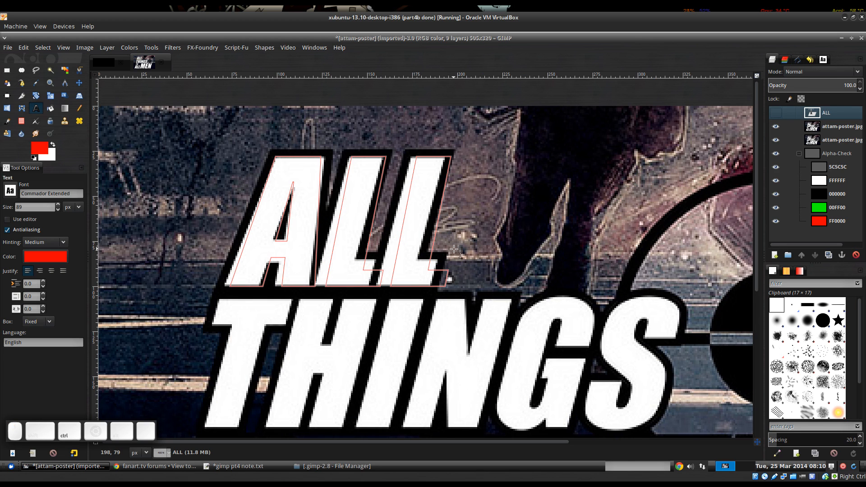
scroll(454, 249, "up", 1, "ctrl")
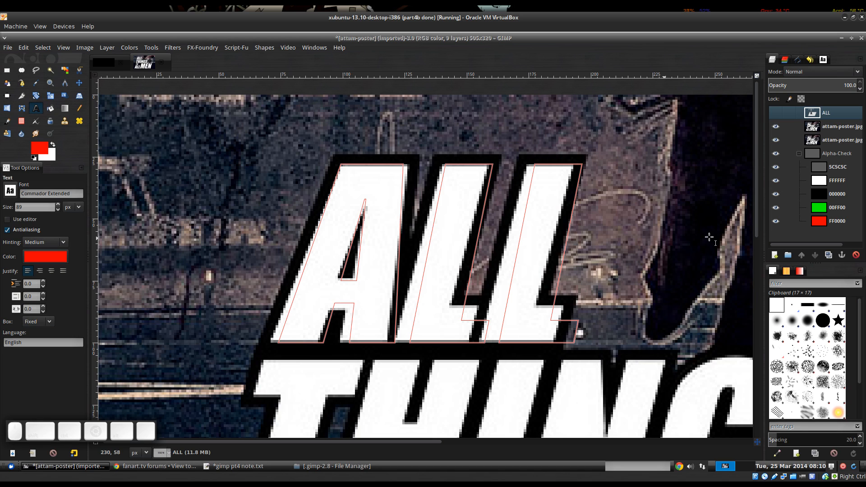
Activate the Shear tool for the ALL outline and set it to transform paths.
left_click(798, 60)
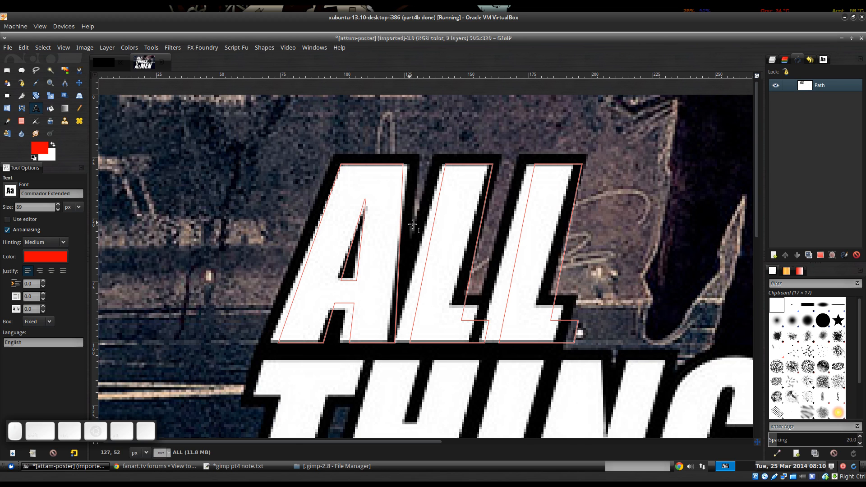
scroll(437, 237, "down", 2)
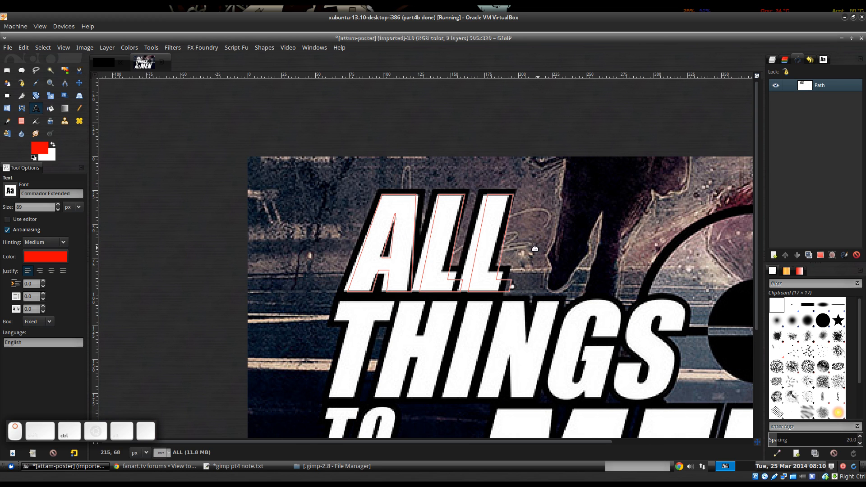
scroll(438, 238, "right", 3)
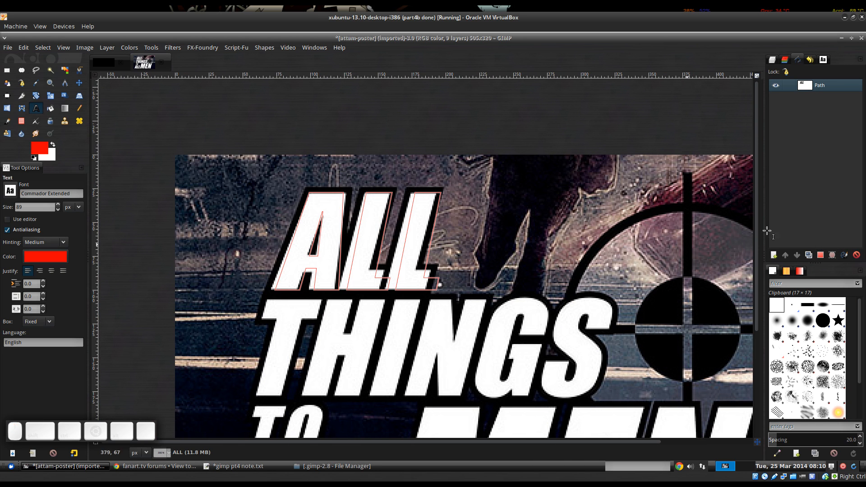
left_click(66, 93)
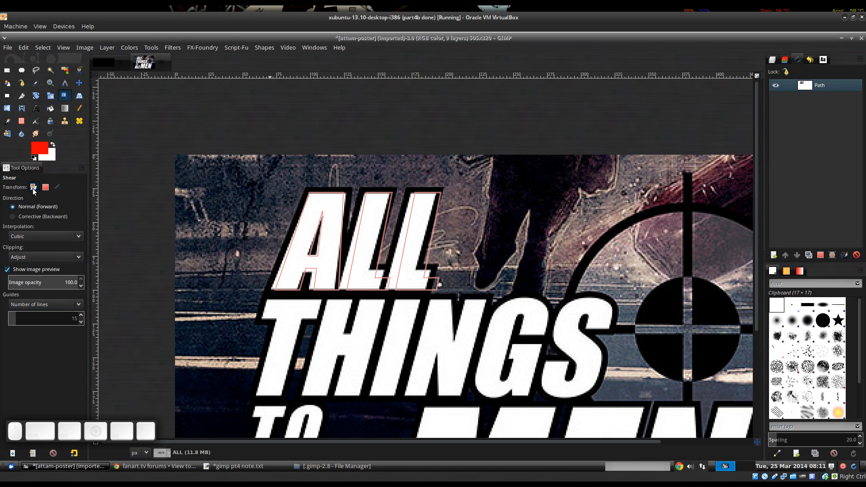
left_click(57, 188)
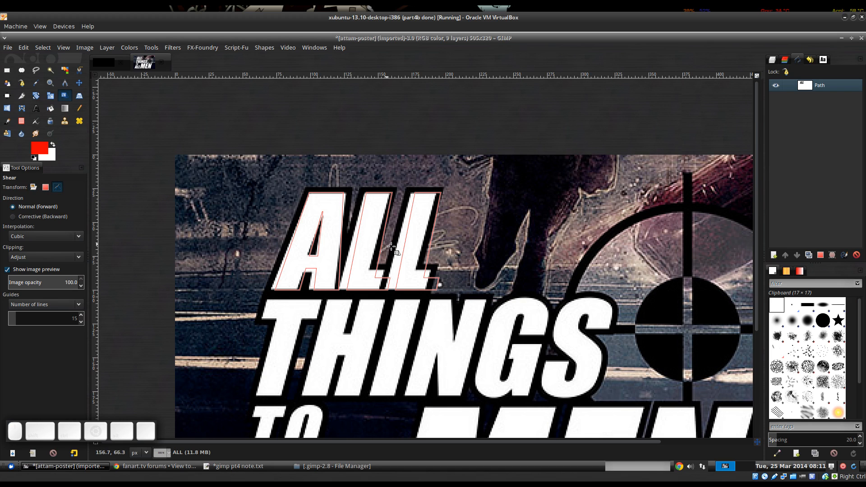
left_click(359, 239)
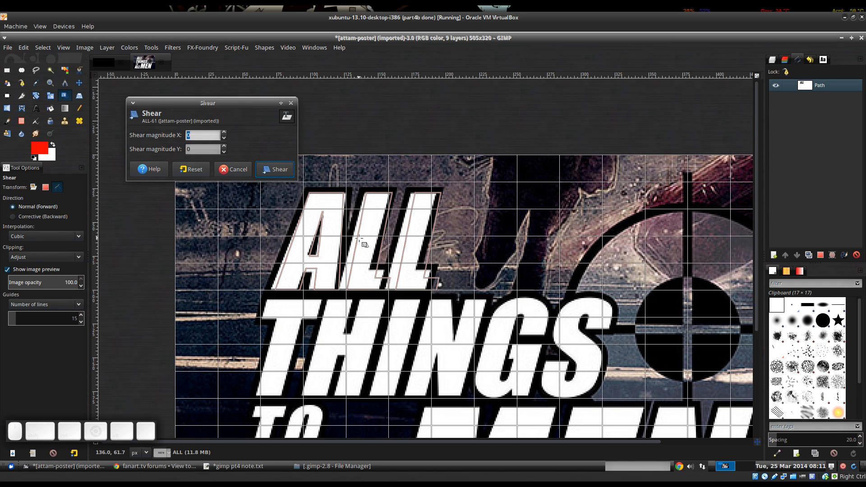
scroll(561, 280, "down", 1)
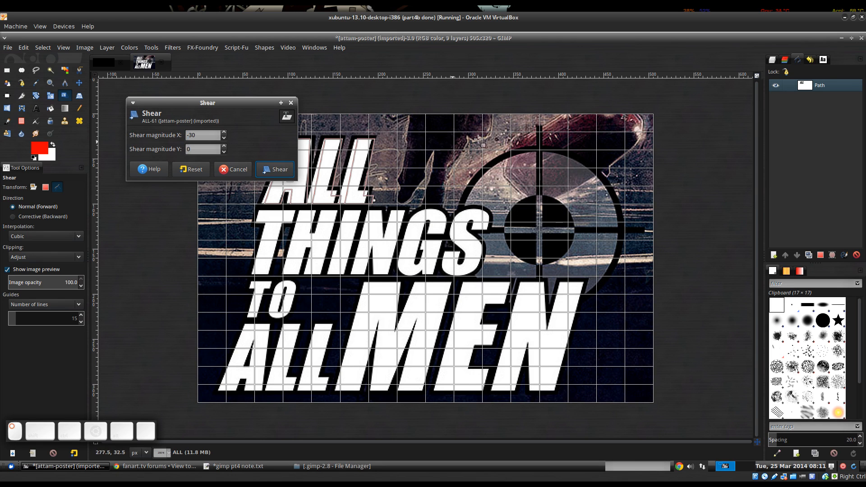
left_click_drag(486, 144, 426, 158)
left_click(231, 170)
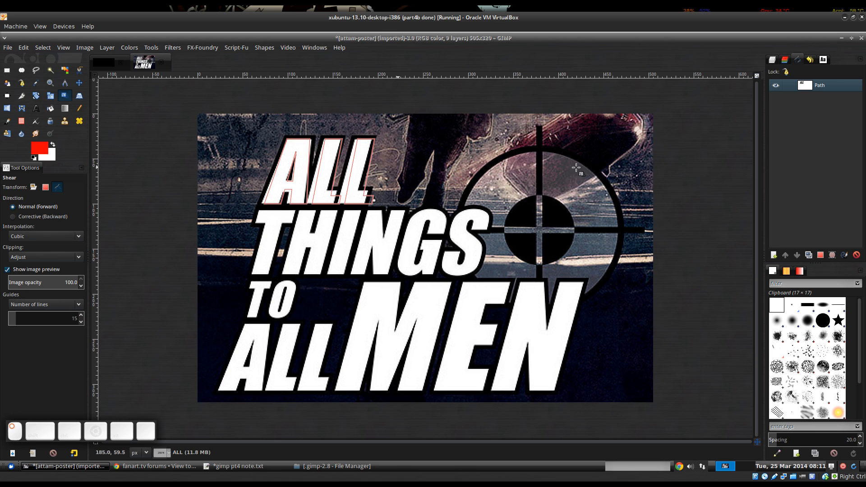
Load the ALL path as a selection to mark its original outline over the poster lettering.
scroll(328, 122, "up", 1, "ctrl")
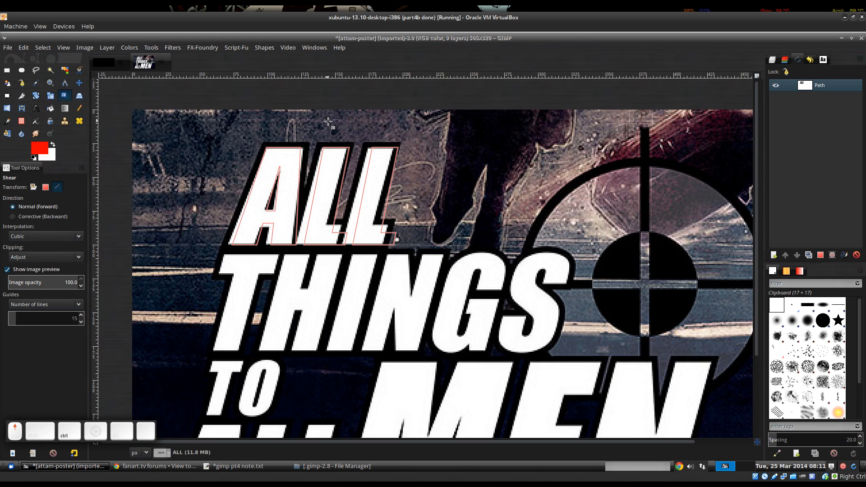
scroll(328, 122, "down", 1, "ctrl")
scroll(400, 204, "up", 2)
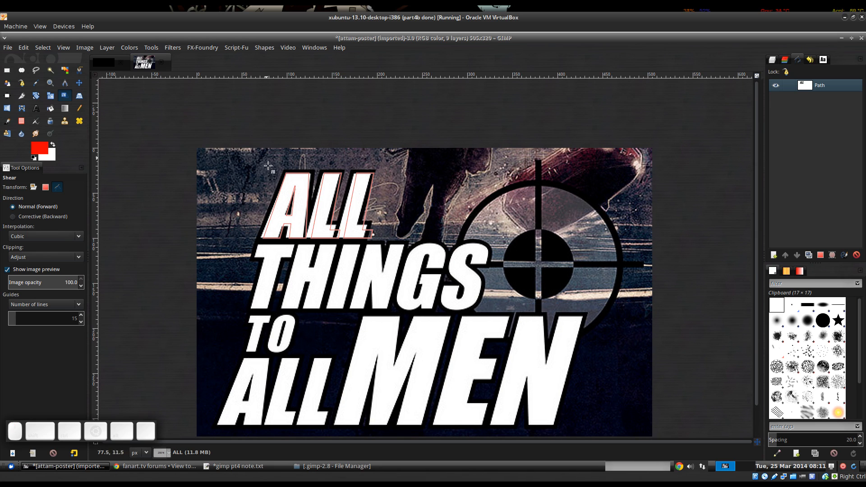
left_click(821, 256)
scroll(354, 198, "up", 4, "ctrl")
scroll(354, 199, "down", 2, "ctrl")
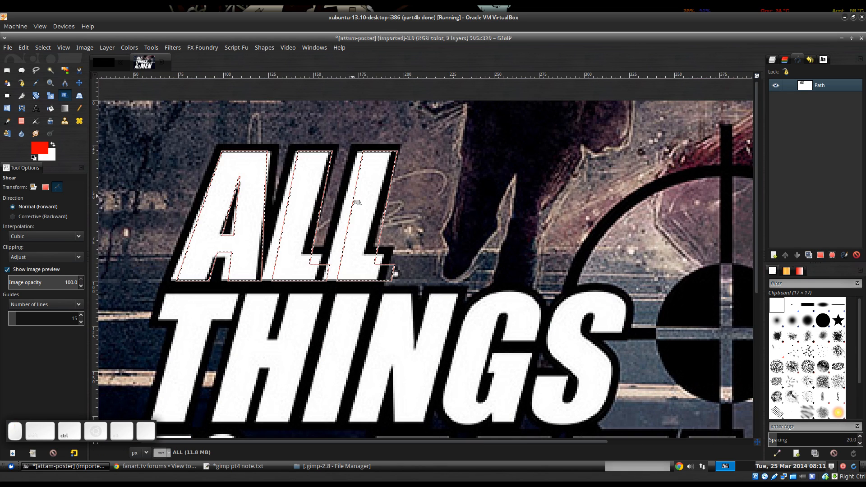
Shear the ALL path with an X magnitude of -5, using a single guide line in the preview.
scroll(489, 193, "left", 3)
left_click(495, 186)
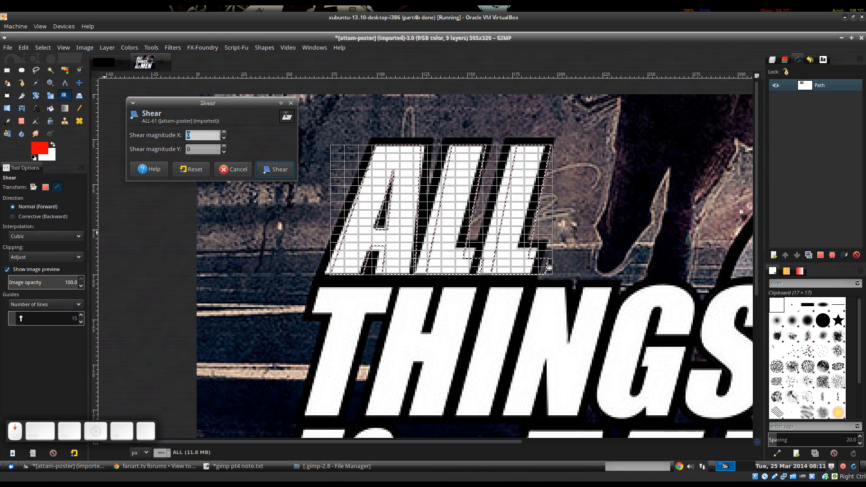
scroll(21, 318, "down", 14)
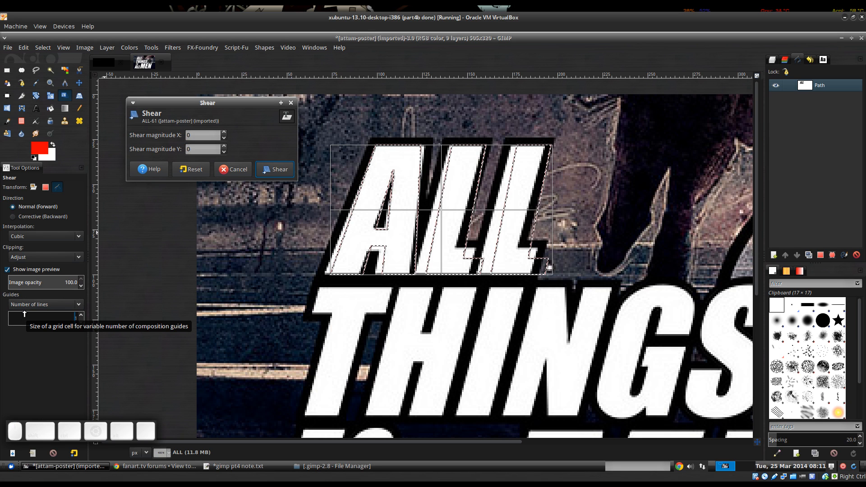
left_click_drag(469, 159, 474, 159)
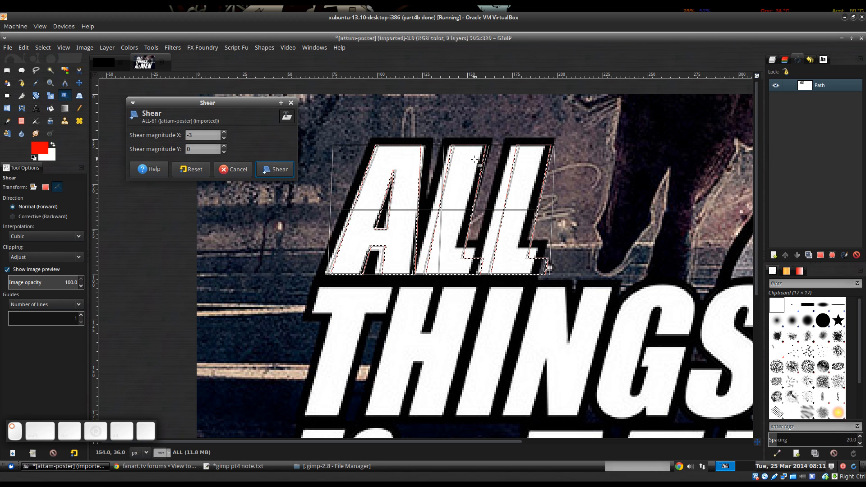
scroll(189, 136, "down", 1)
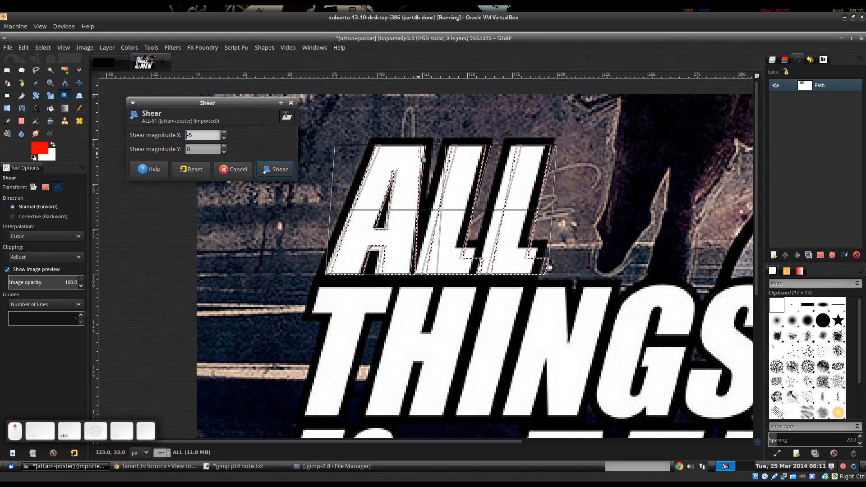
scroll(363, 149, "up", 3)
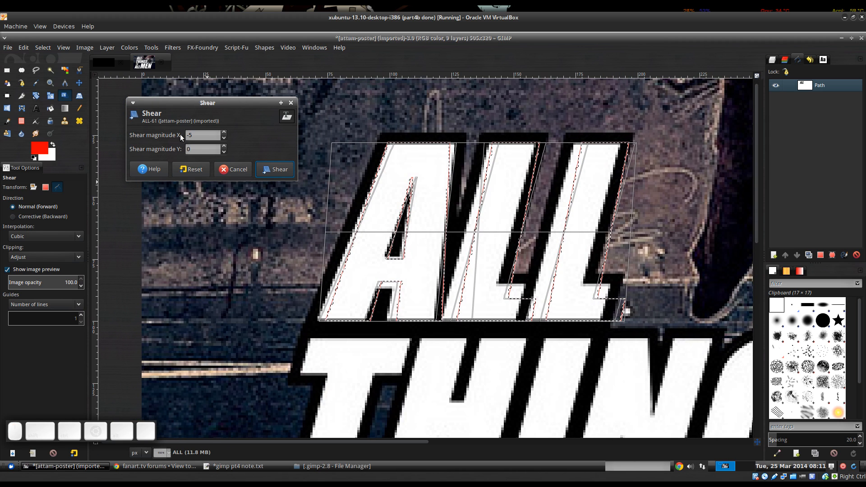
left_click(279, 170)
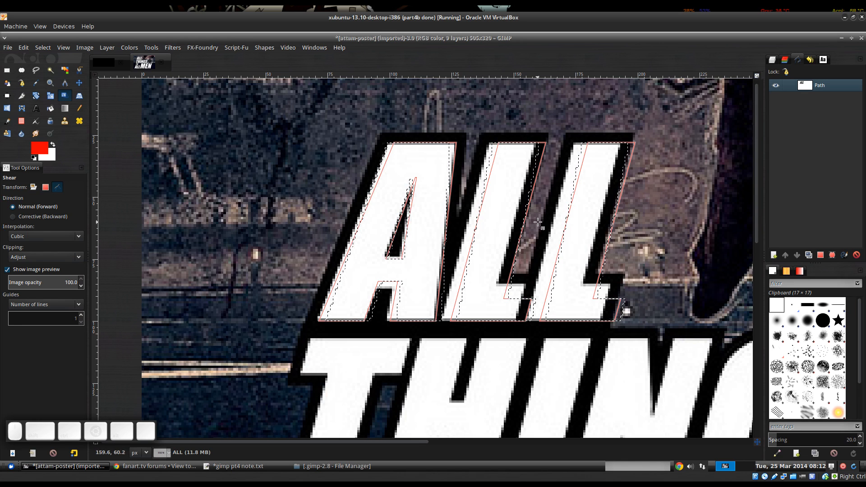
Load the sheared ALL path as a selection to compare it with the poster letters, and deselect everything.
left_click_drag(572, 145, 560, 167)
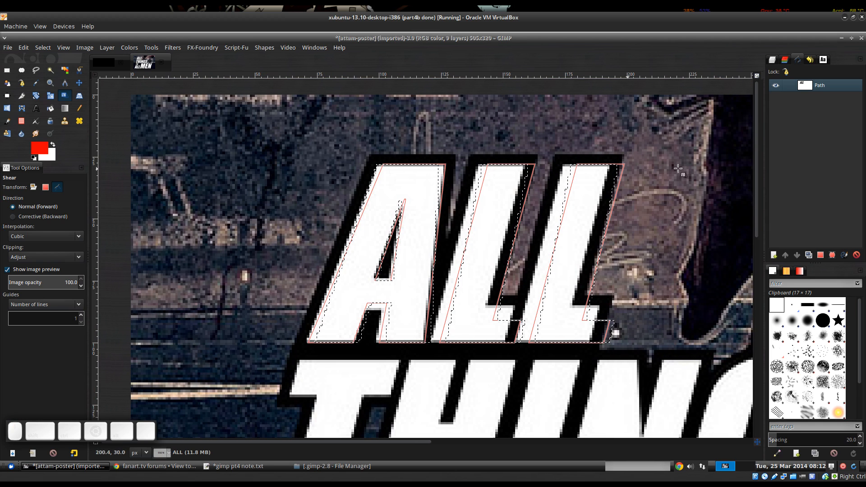
left_click(820, 255)
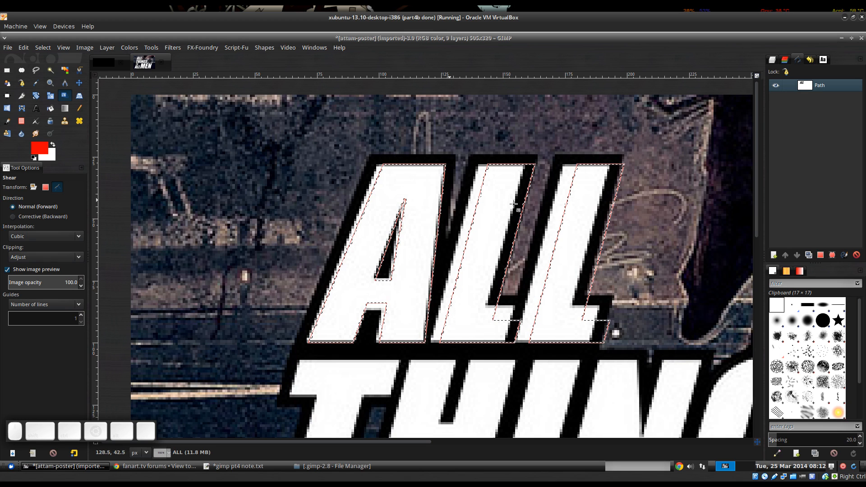
scroll(565, 220, "right", 2)
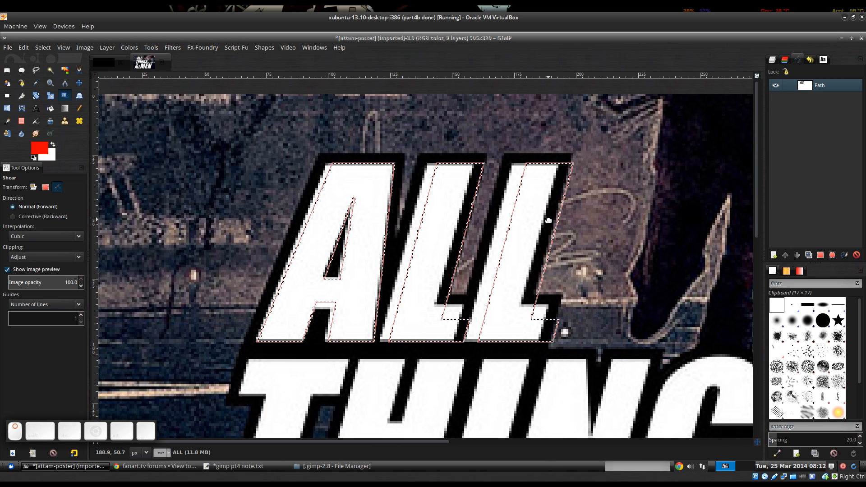
key("ctrl+shift+a")
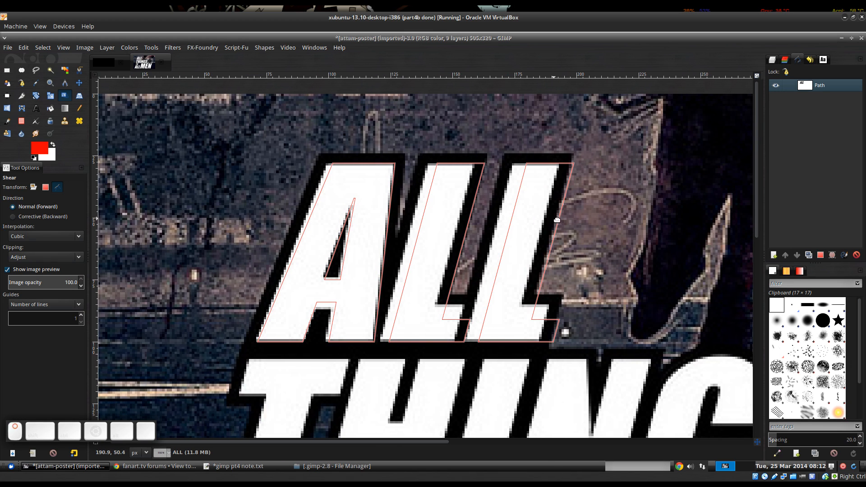
left_click_drag(553, 219, 605, 226)
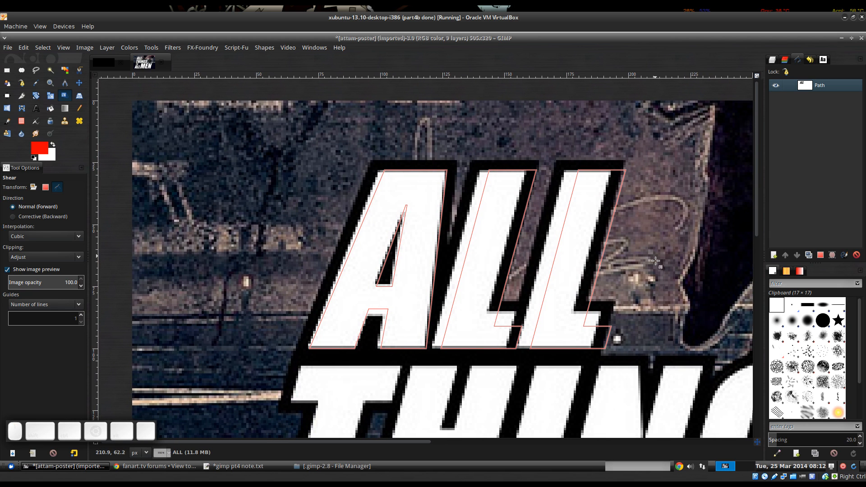
scroll(604, 226, "down", 2)
left_click_drag(616, 257, 596, 241)
Add a text box of about 313 × 88 px over the poster's THINGS line and enter THINGS.
left_click(772, 58)
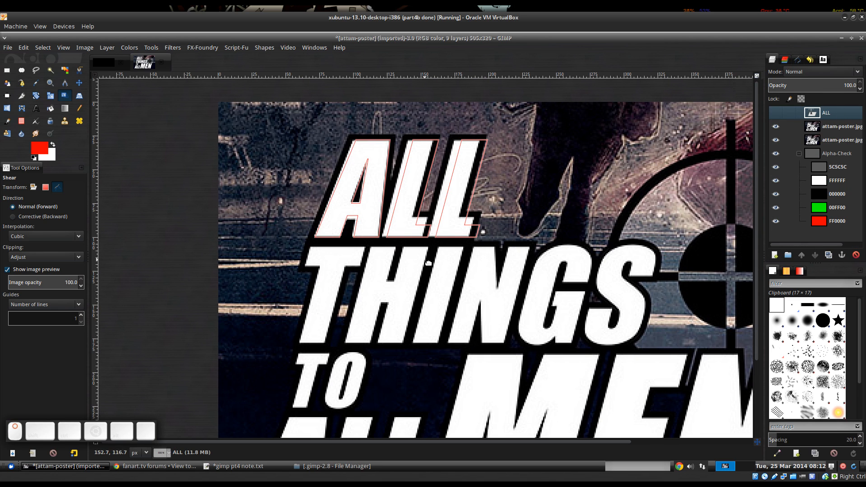
key("t")
left_click(298, 249)
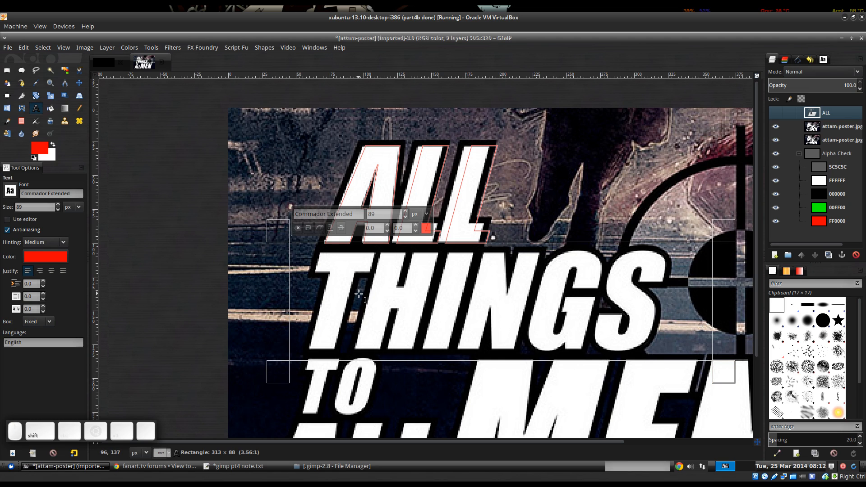
type("THIN")
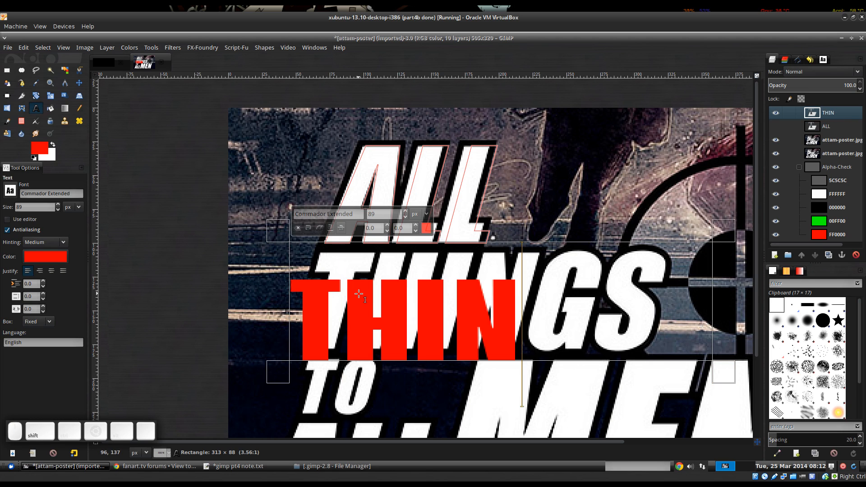
type("HG")
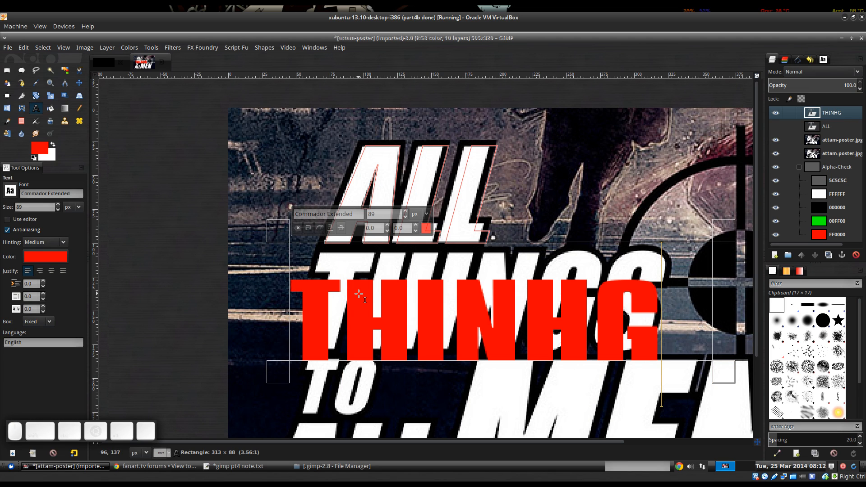
left_click(528, 315)
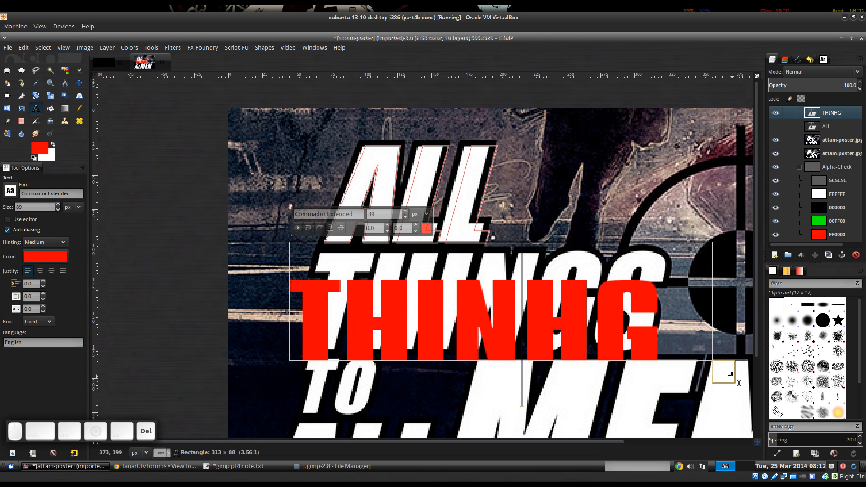
key("Delete")
key("End")
type("S")
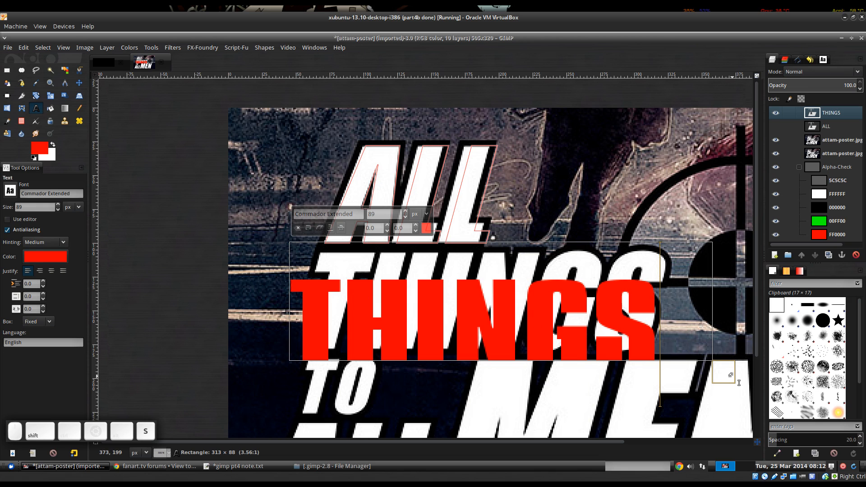
Resize the THINGS text box to about 292 × 108 px, aligned over the poster's word, and italicise all its letters.
left_click_drag(261, 225, 306, 211)
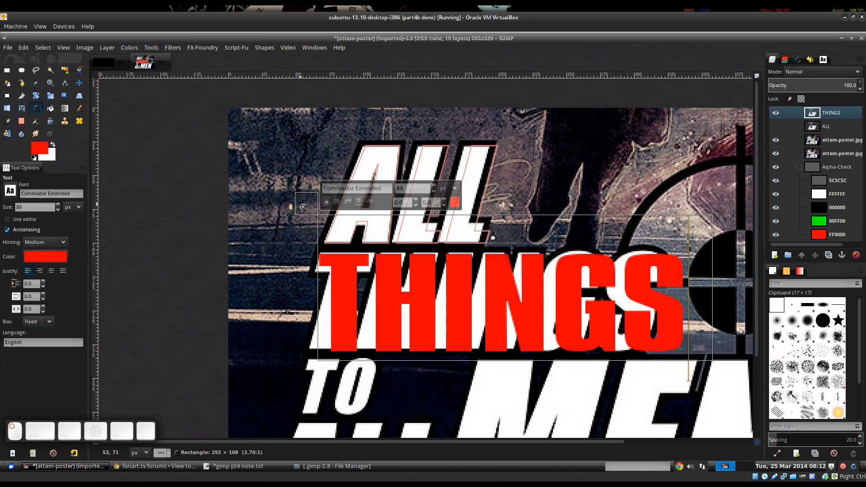
scroll(290, 290, "up", 2, "ctrl")
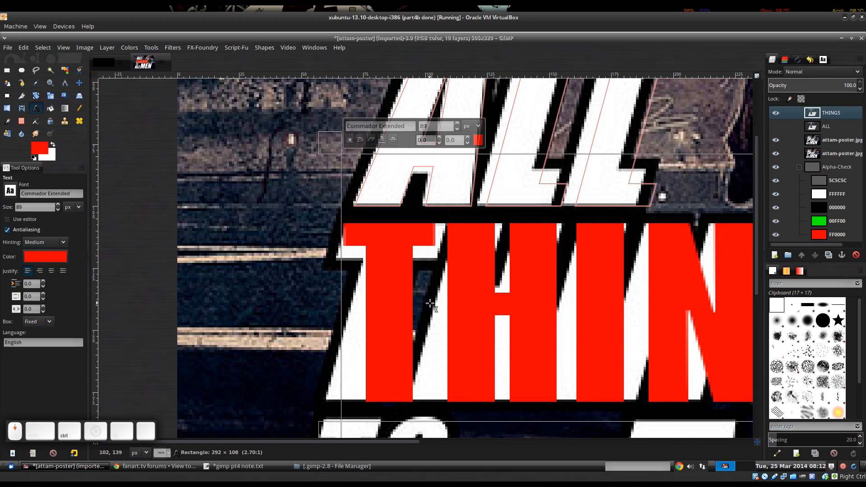
scroll(431, 303, "down", 3, "ctrl")
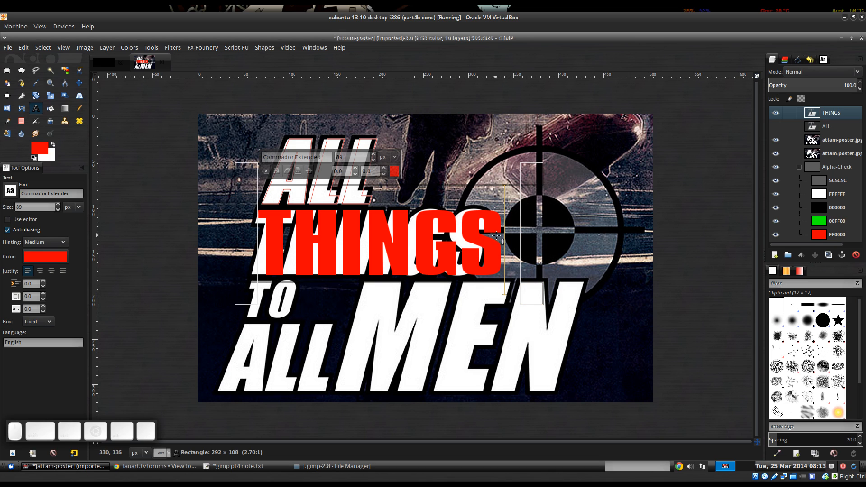
left_click_drag(496, 236, 254, 234)
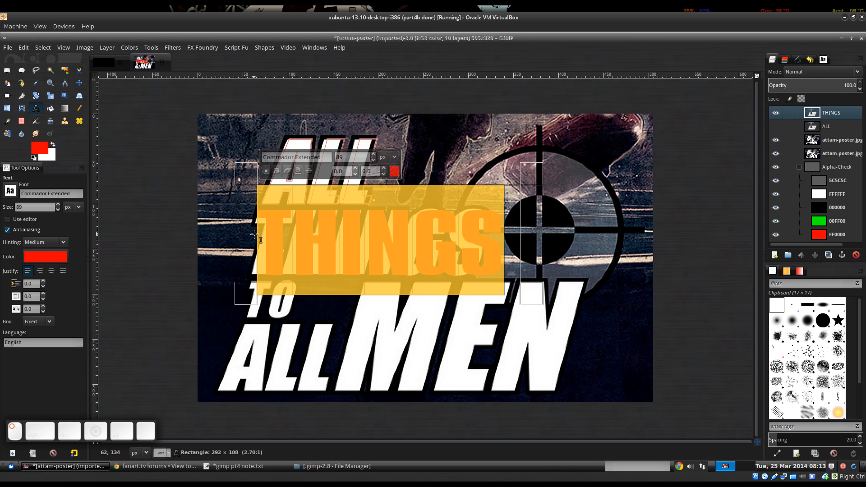
left_click(286, 172)
left_click(428, 257)
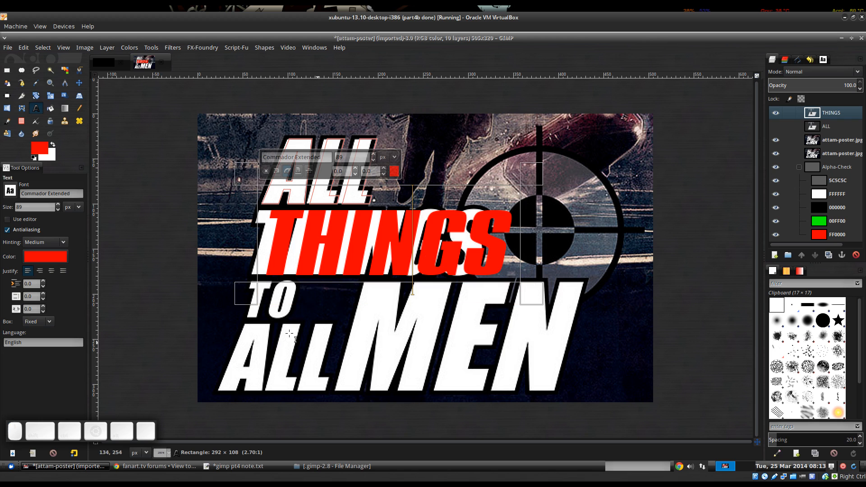
Draw a new text box of about 101 × 50 px around the poster's TO and enter TO.
scroll(404, 337, "up", 2)
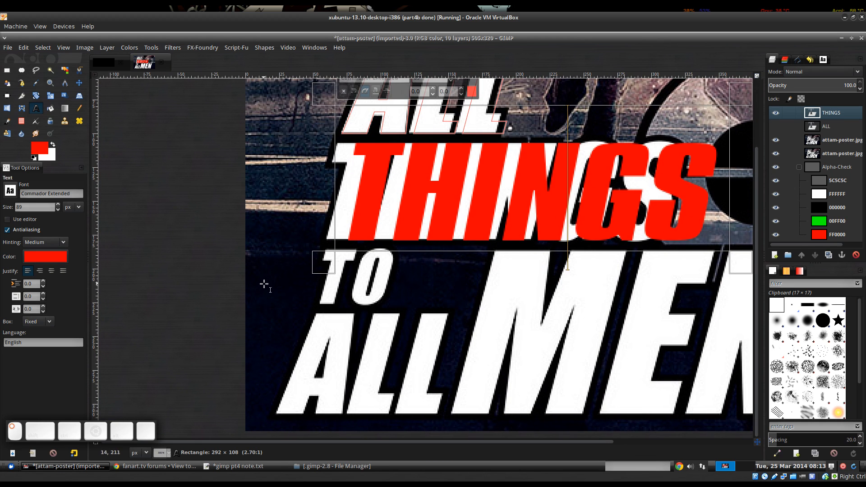
left_click(264, 284)
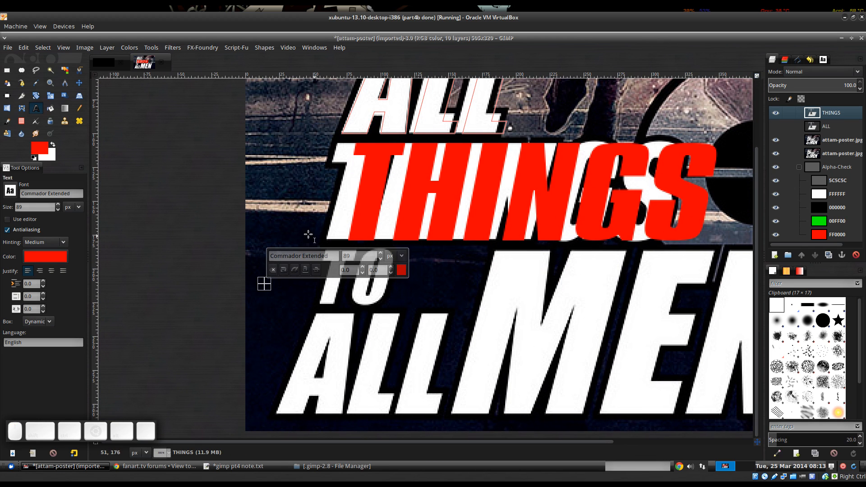
left_click(284, 237)
left_click_drag(286, 244, 424, 311)
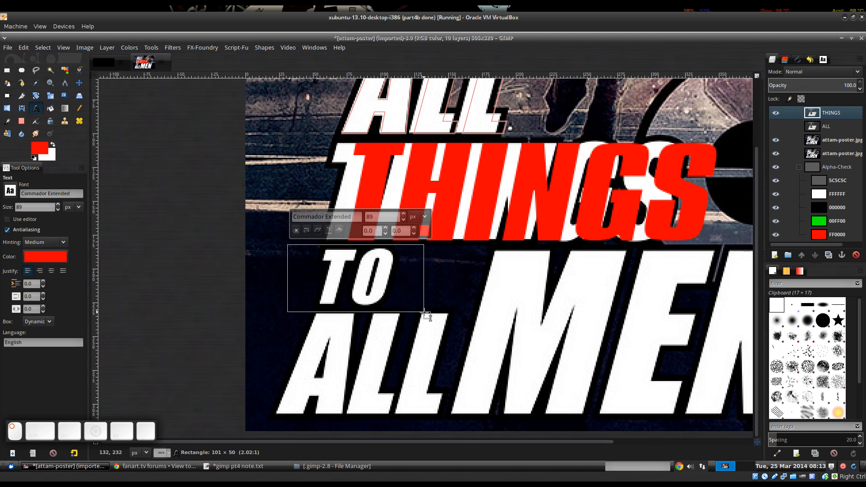
type("TO")
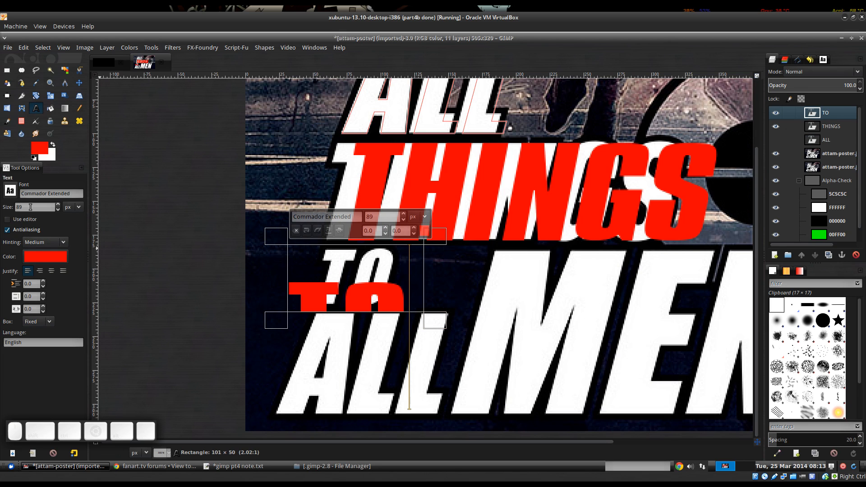
Reduce the TO text to 46 px and resize its box to about 46 × 68 px over the poster's TO.
scroll(30, 207, "down", 20)
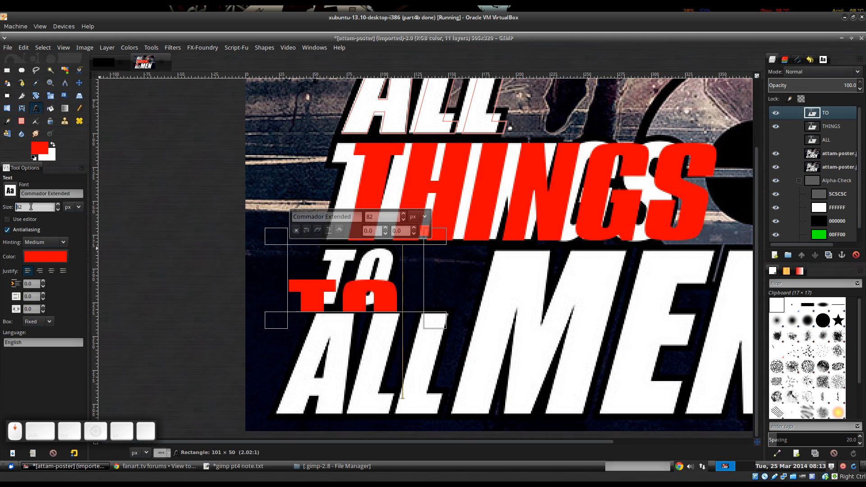
scroll(32, 207, "down", 7)
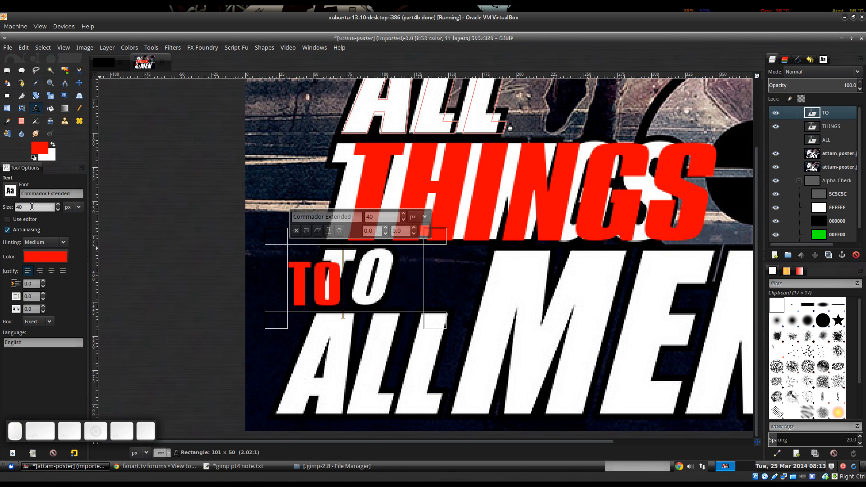
left_click_drag(276, 240, 313, 230)
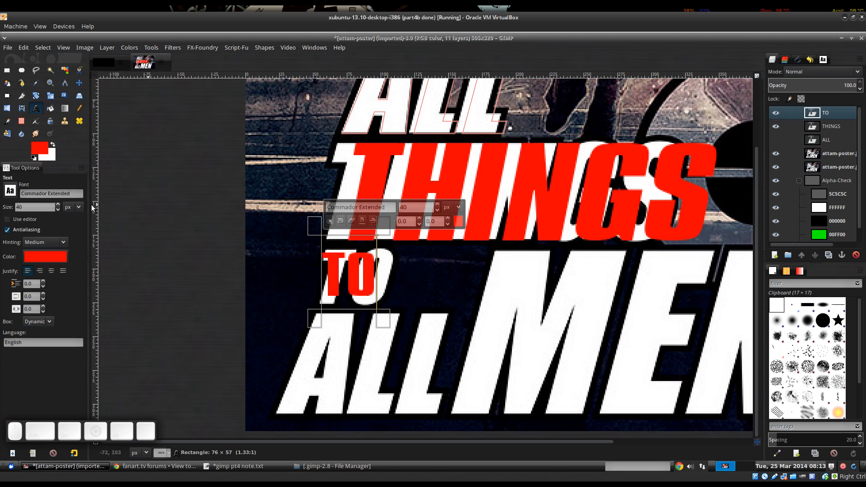
scroll(38, 204, "up", 6)
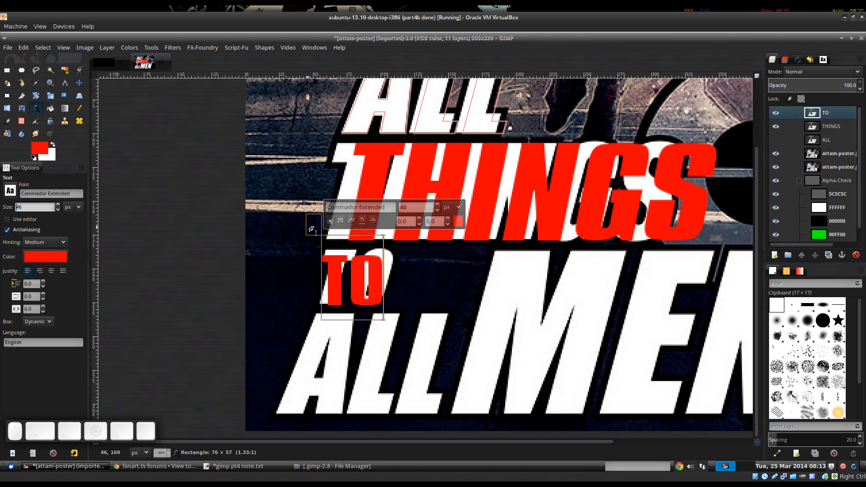
left_click_drag(313, 225, 313, 223)
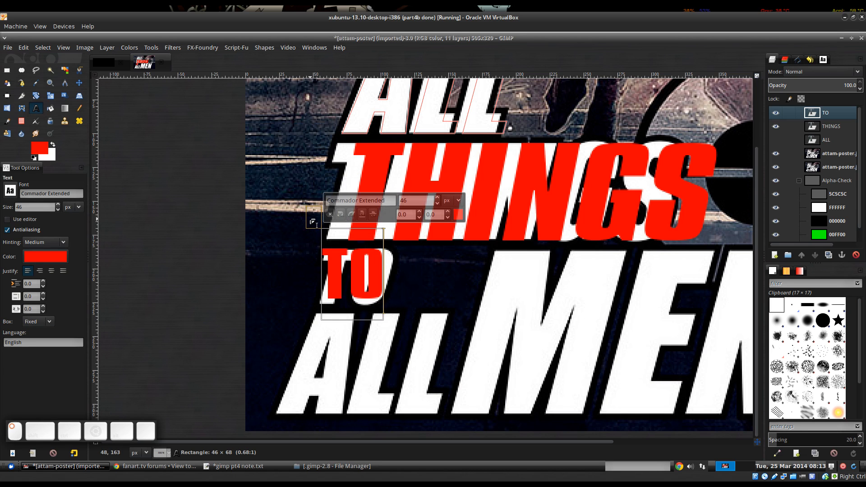
Set the TO text to 49 px in a box of about 107 × 67 px and italicise all its letters.
scroll(36, 206, "up", 2)
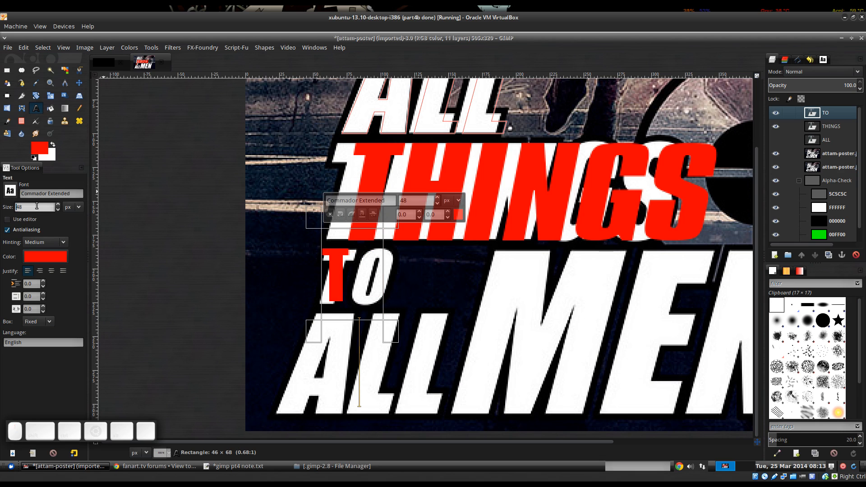
scroll(36, 207, "up", 1)
left_click_drag(387, 282, 473, 266)
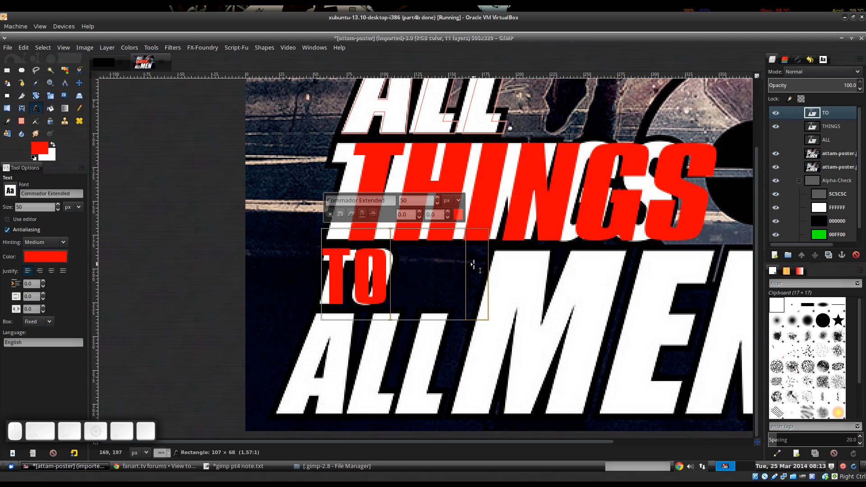
scroll(348, 282, "up", 2, "ctrl")
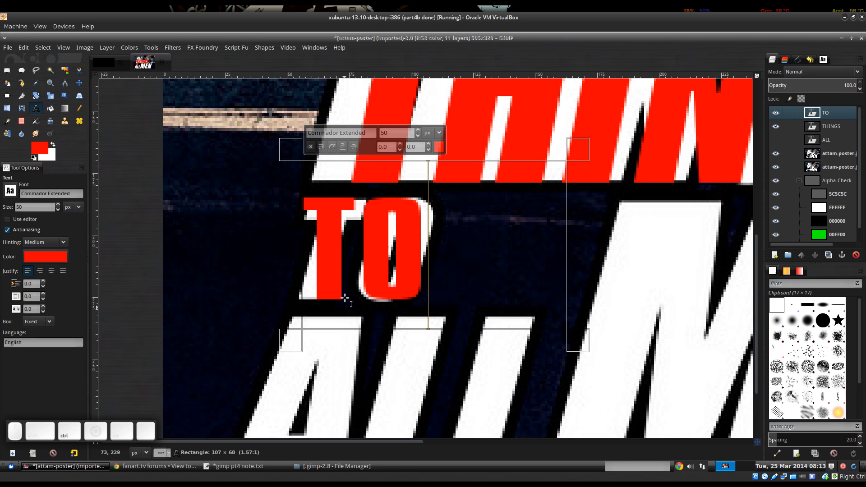
scroll(24, 207, "down", 1)
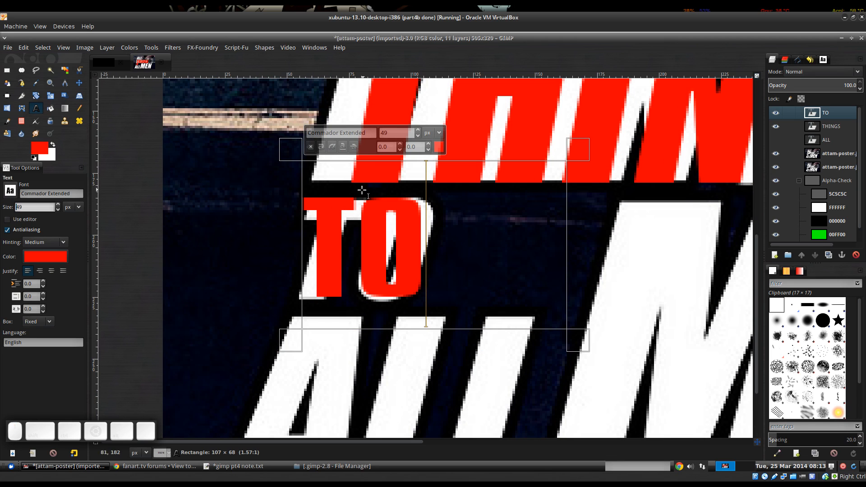
left_click_drag(301, 158, 298, 158)
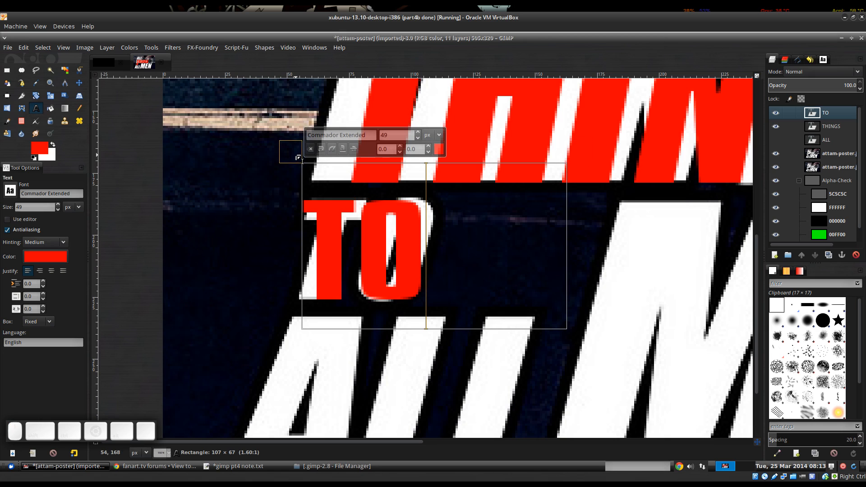
left_click_drag(417, 230, 330, 165)
left_click(331, 148)
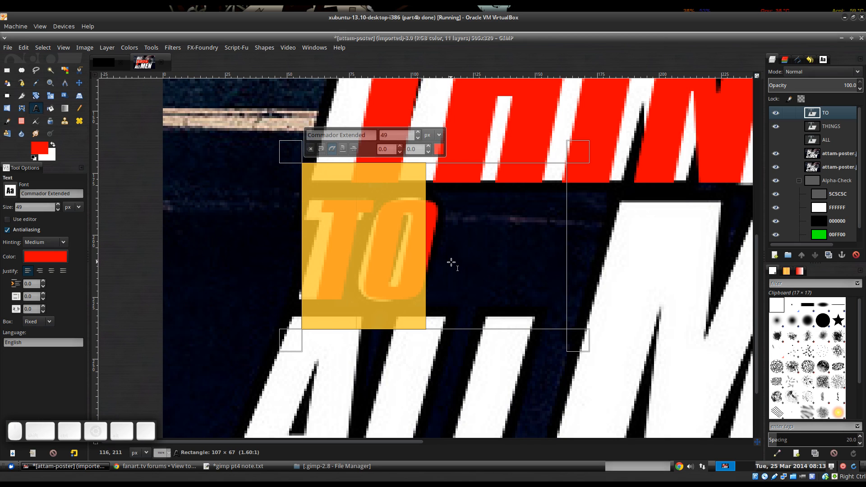
scroll(451, 262, "down", 5)
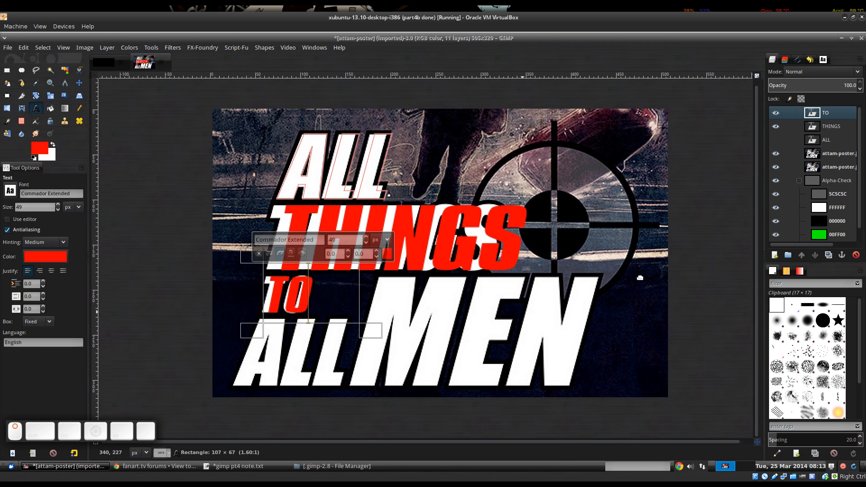
left_click_drag(523, 312, 641, 276)
scroll(370, 324, "up", 1)
left_click_drag(326, 254, 566, 375)
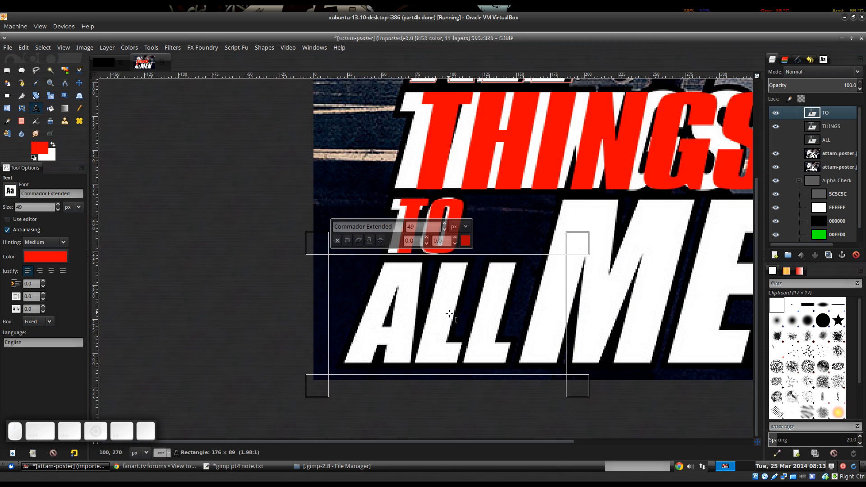
scroll(448, 323, "down", 1)
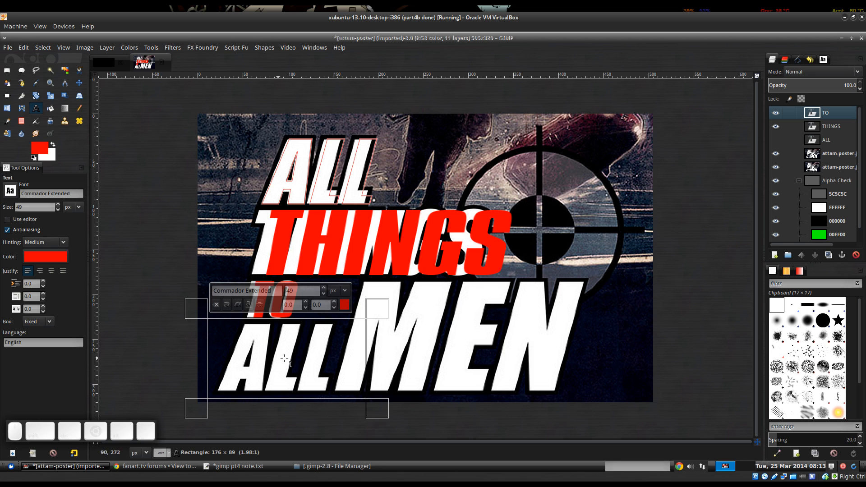
left_click_drag(443, 347, 489, 324)
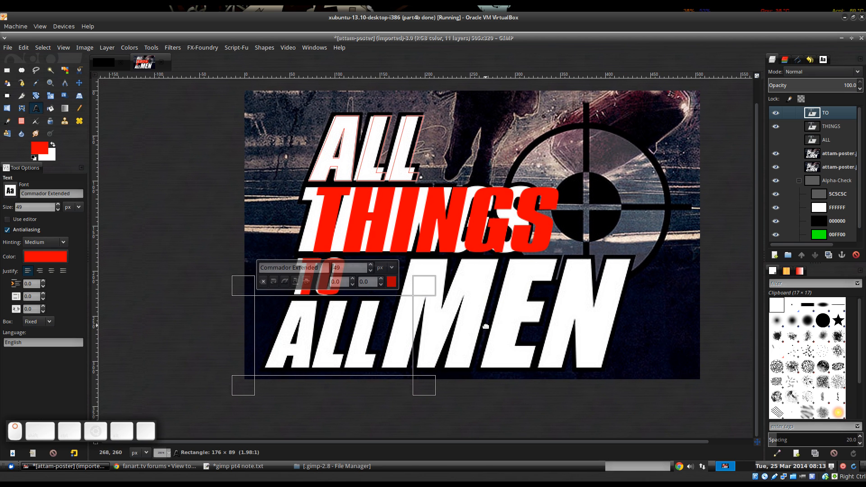
scroll(489, 324, "up", 1)
scroll(486, 325, "down", 1)
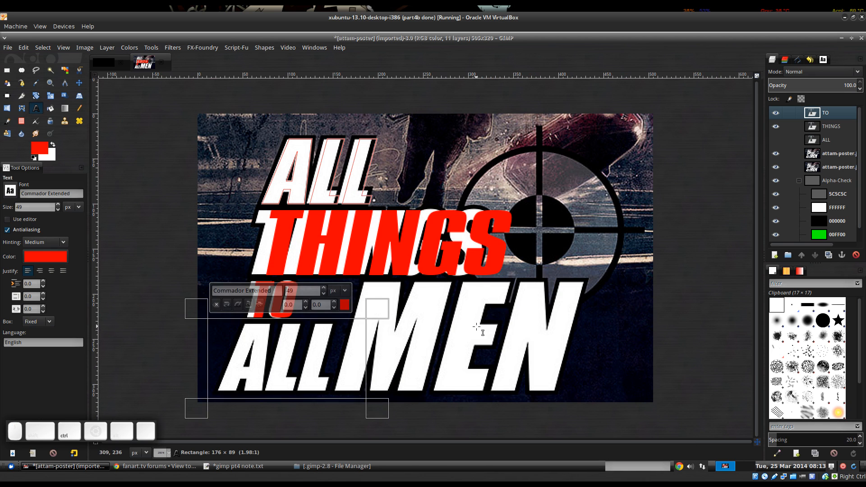
Draw a new text box of about 313 × 138 px around the poster's MEN and enter MEN.
left_click(473, 325)
left_click(602, 390)
left_click_drag(585, 365, 334, 270)
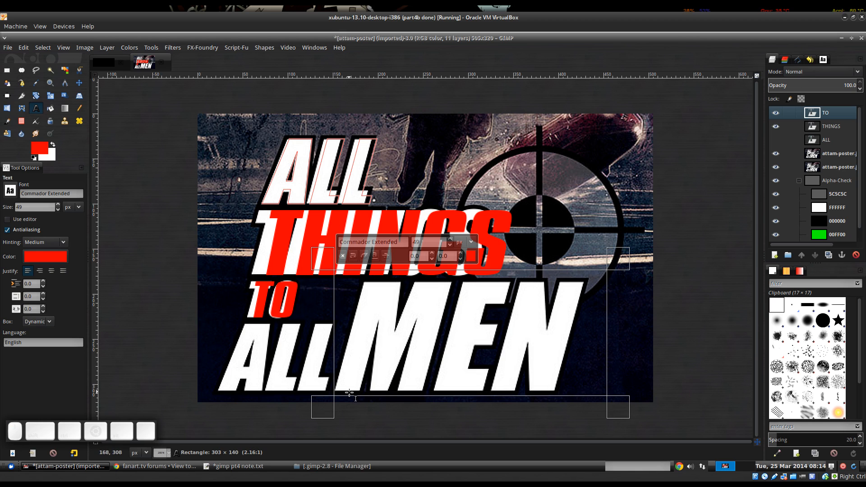
left_click_drag(315, 396, 304, 393)
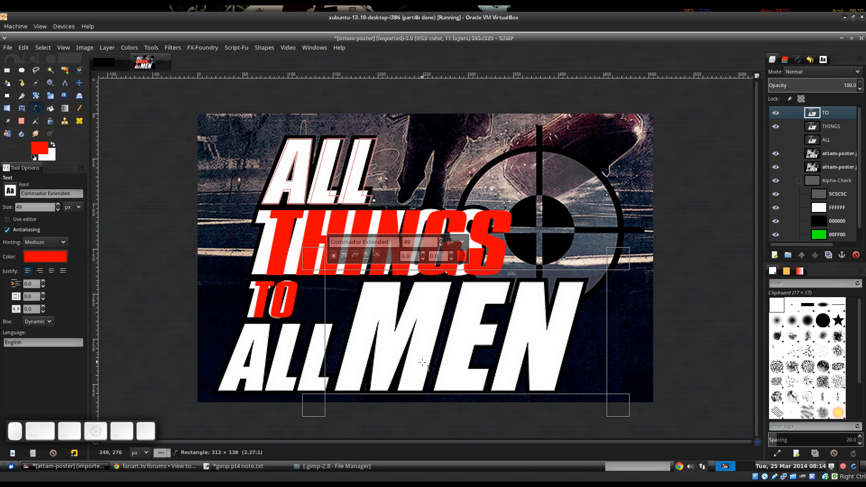
type("MEN")
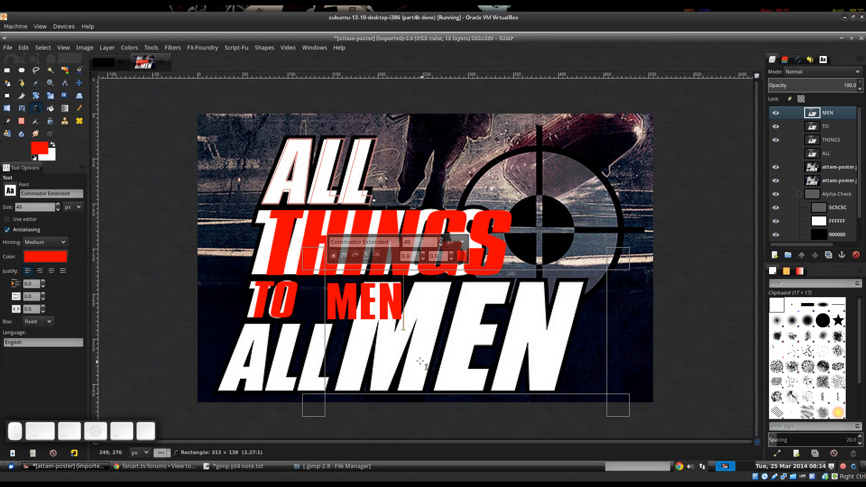
Set the MEN text size to 128 px and resize its box to about 281 × 163 px.
left_click_drag(29, 208, 2, 205)
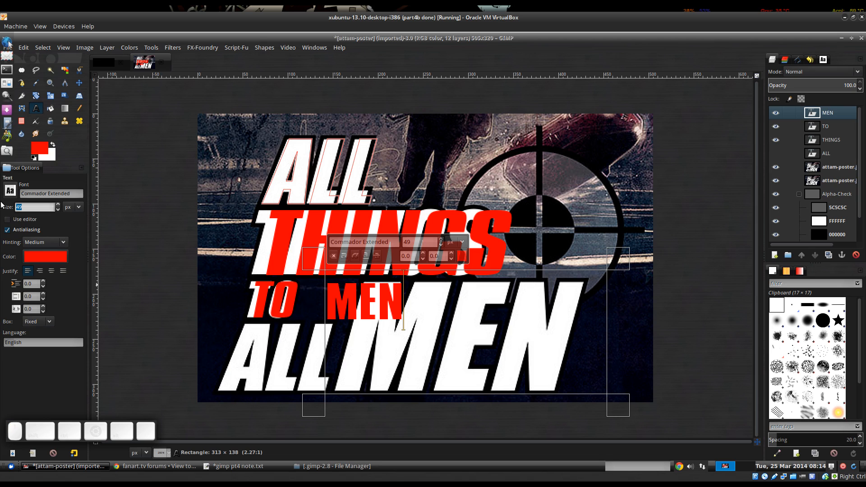
type("128")
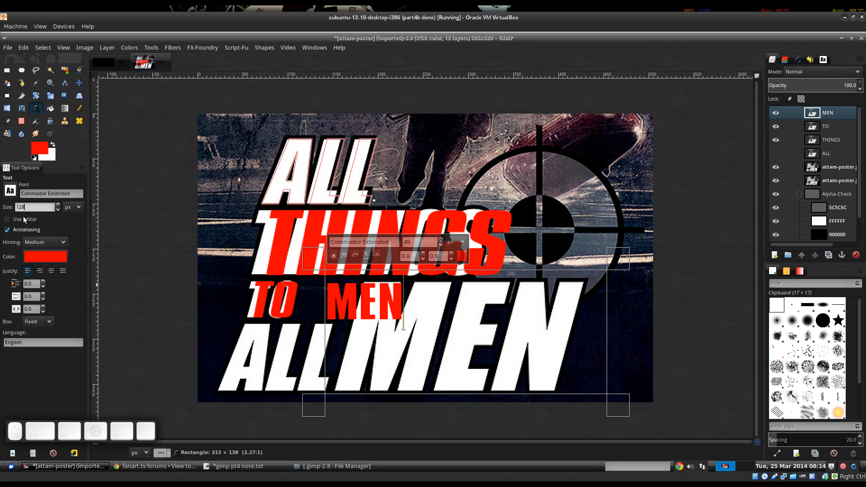
key("Return")
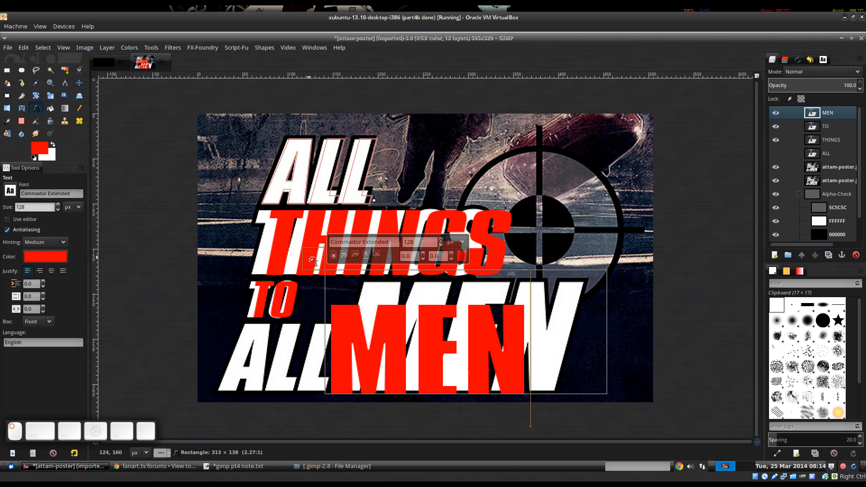
left_click_drag(311, 258, 341, 238)
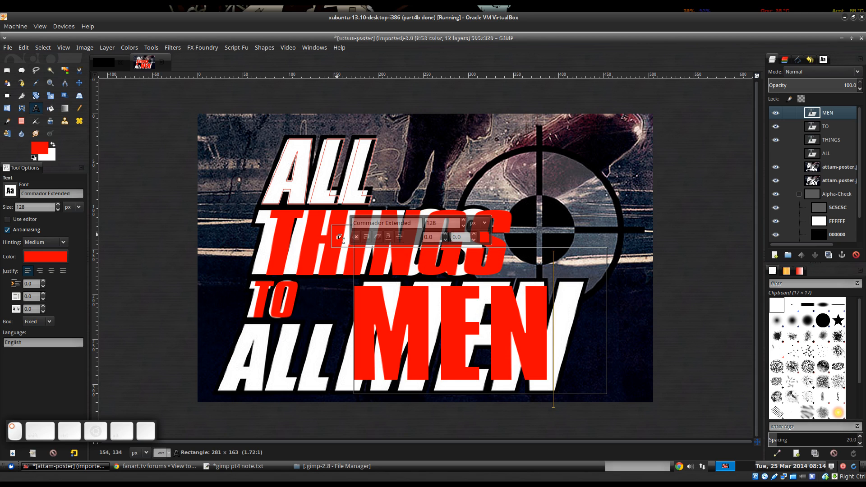
Enlarge the MEN text to 148 px and resize its box to about 276 × 170 px to match the poster word's height.
scroll(40, 208, "up", 1)
scroll(40, 208, "up", 17)
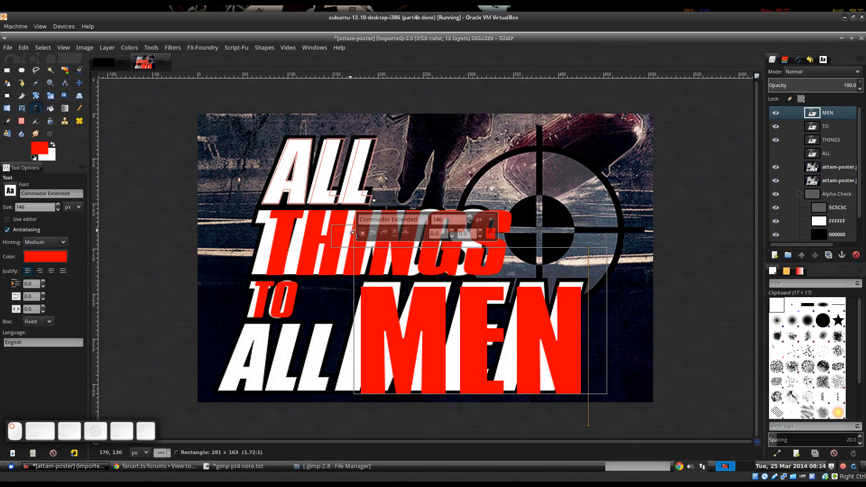
left_click_drag(353, 231, 357, 227)
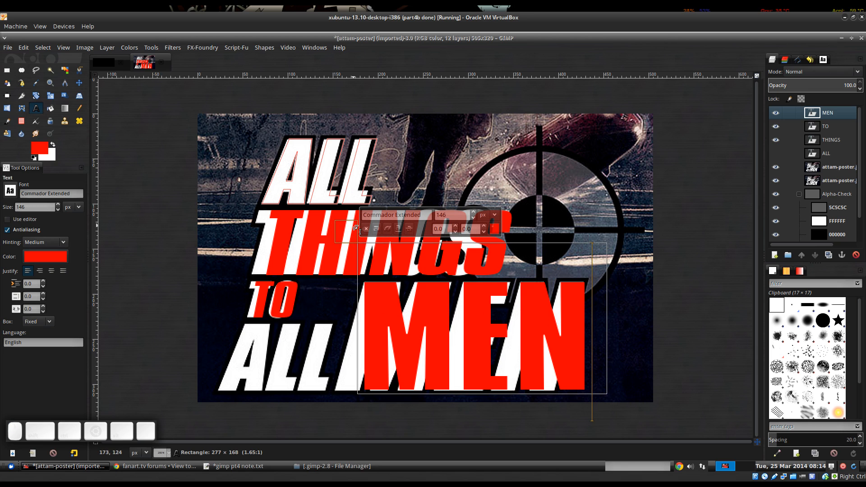
left_click(58, 205)
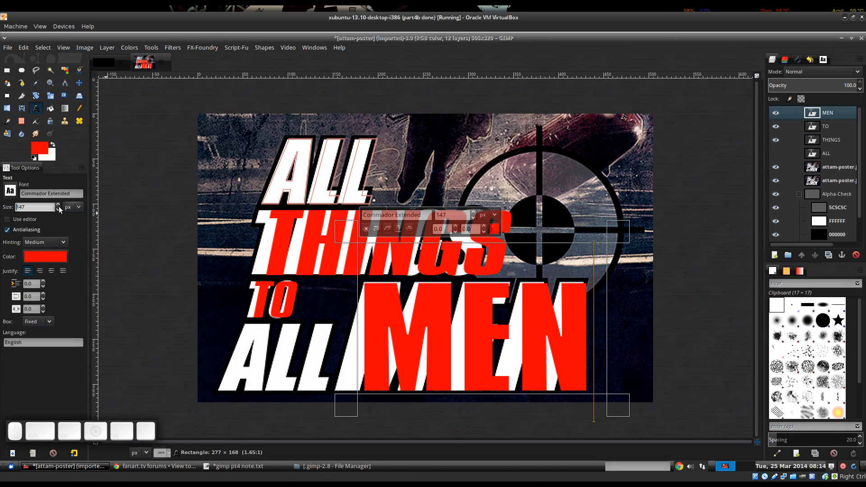
left_click(58, 205)
left_click_drag(350, 237, 352, 235)
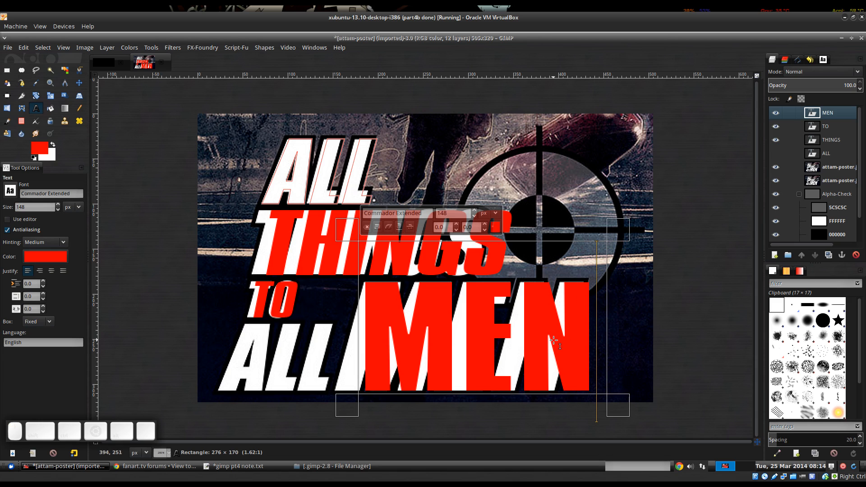
Italicise all letters of MEN and finish editing the text.
left_click_drag(590, 310, 381, 315)
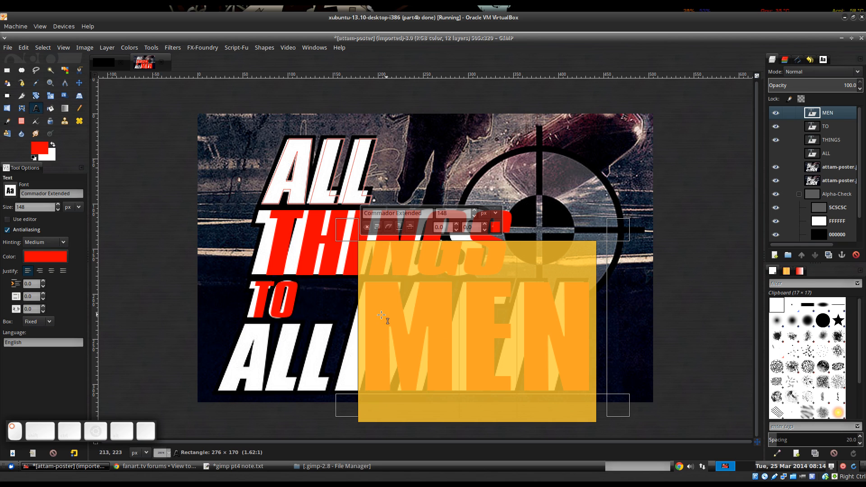
left_click(388, 226)
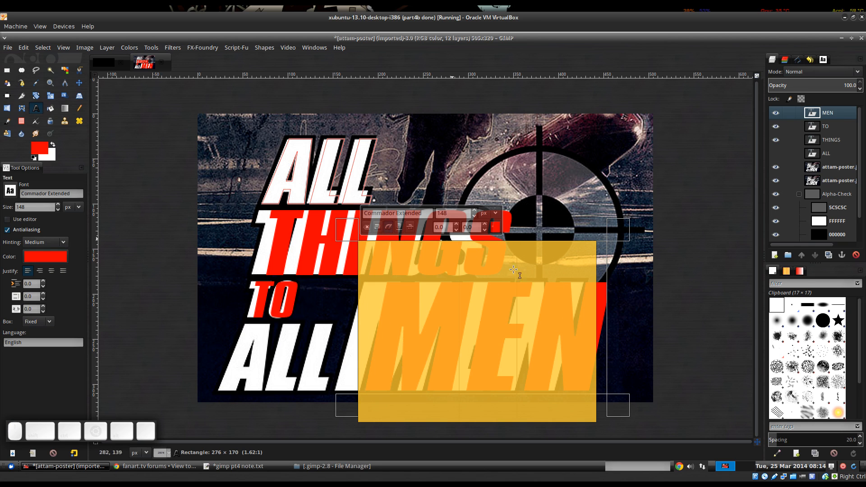
left_click(537, 315)
key("Escape")
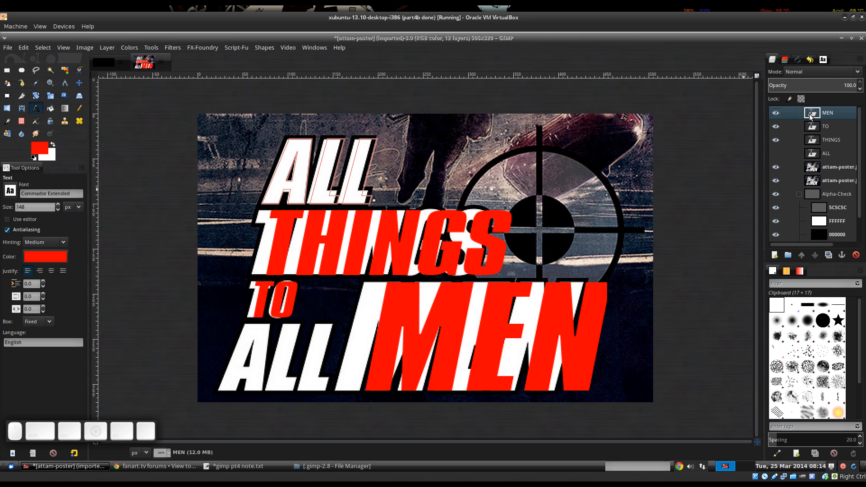
Convert the MEN, TO and THINGS text layers to paths, and hide the existing ALL path.
right_click(827, 114)
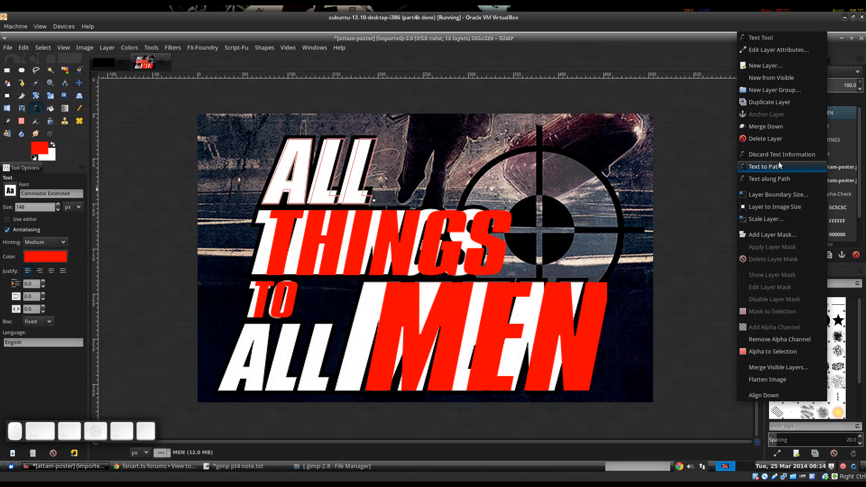
left_click(779, 164)
right_click(822, 126)
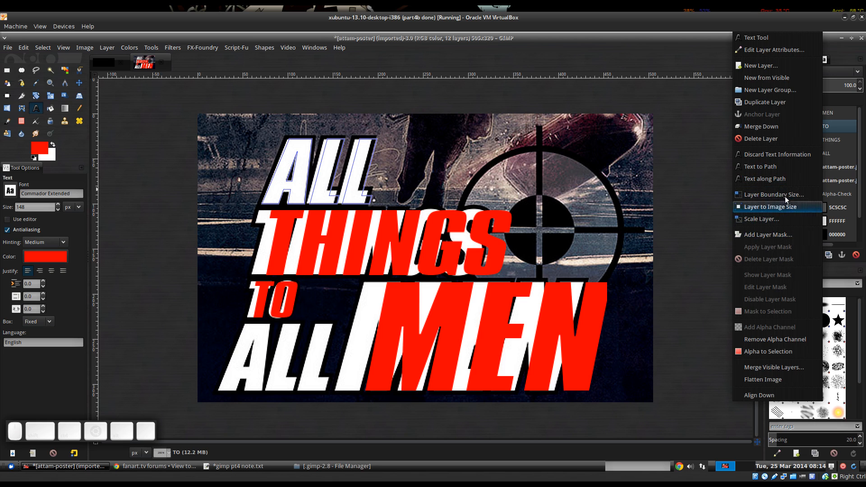
left_click(779, 169)
right_click(831, 140)
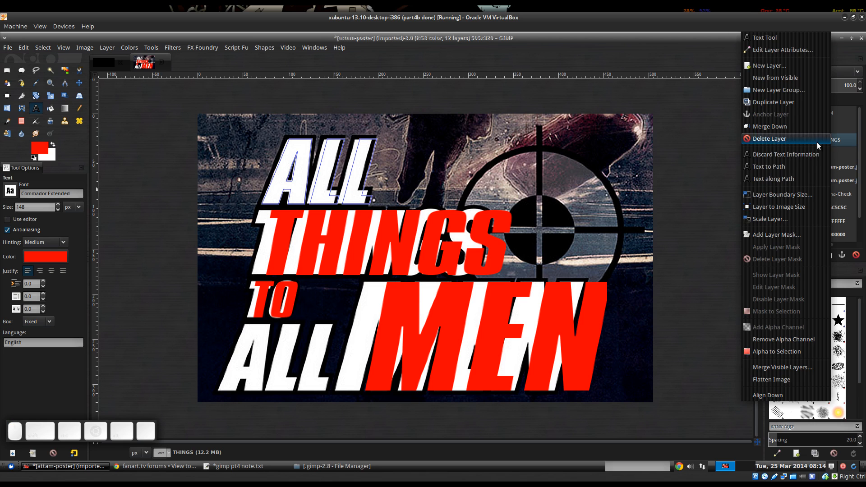
left_click(793, 166)
left_click(796, 60)
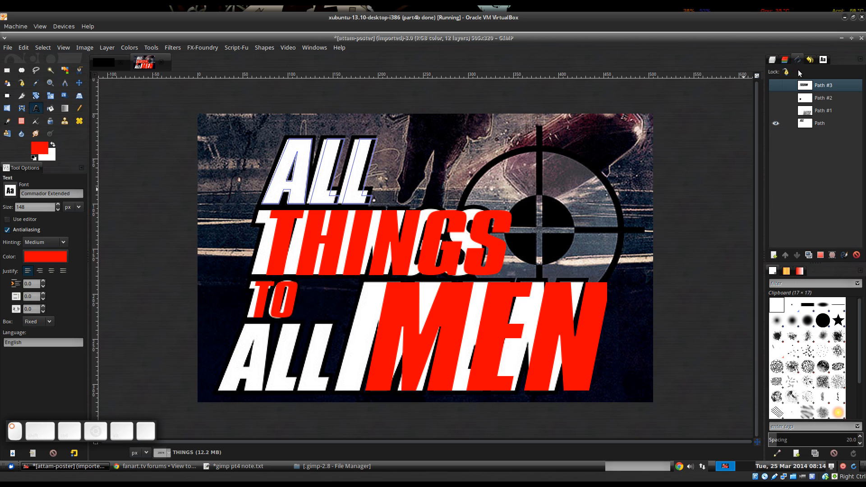
left_click(775, 123)
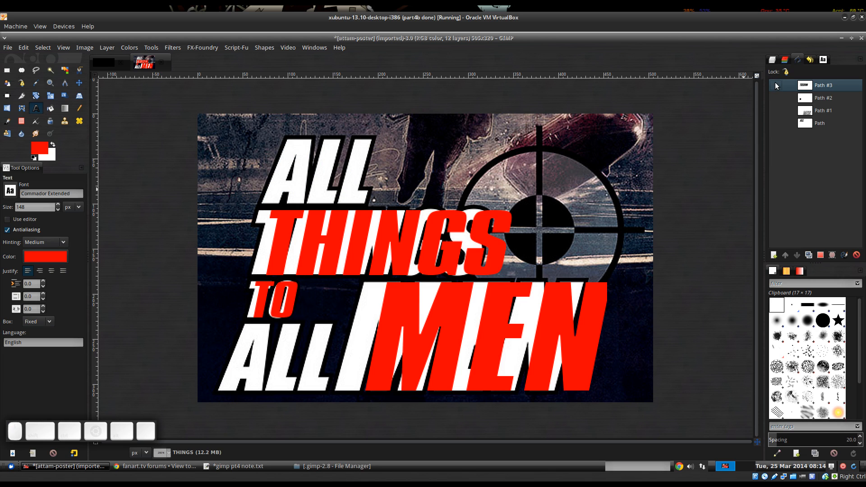
Show the THINGS path, load it as a selection, and shear the path with a horizontal magnitude of -6.
left_click(774, 84)
left_click_drag(456, 243, 460, 258)
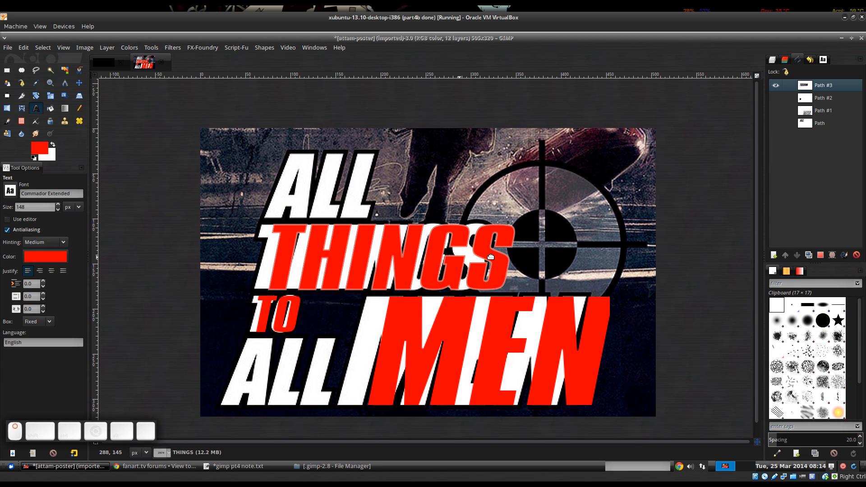
left_click(821, 255)
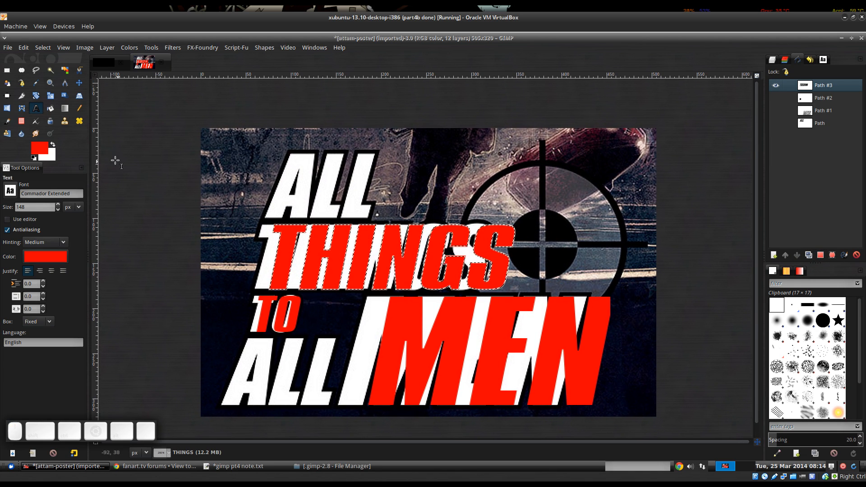
left_click(64, 96)
left_click(199, 123)
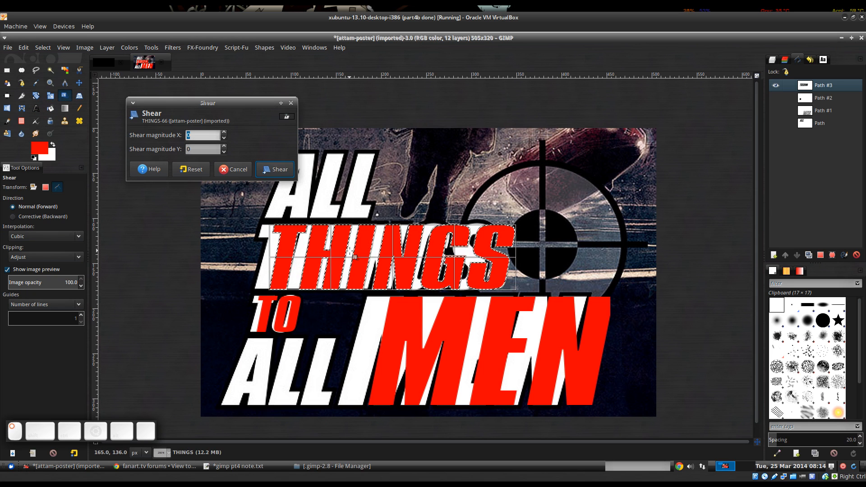
scroll(212, 133, "down", 2)
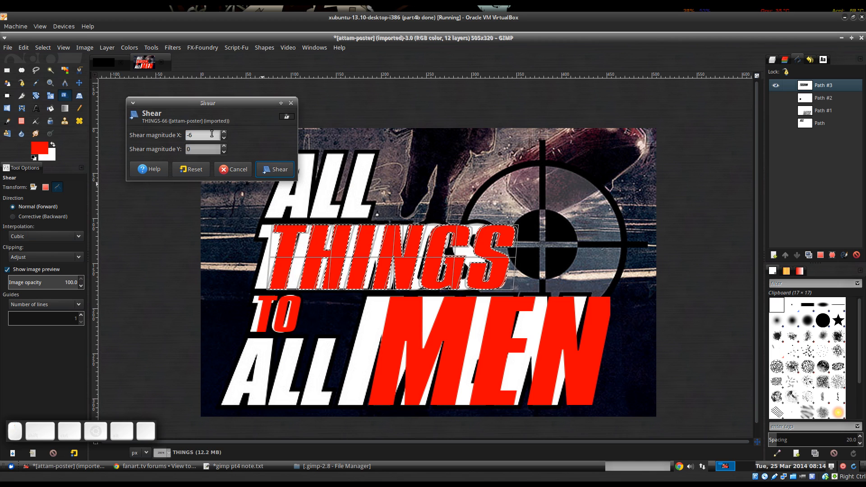
left_click(277, 169)
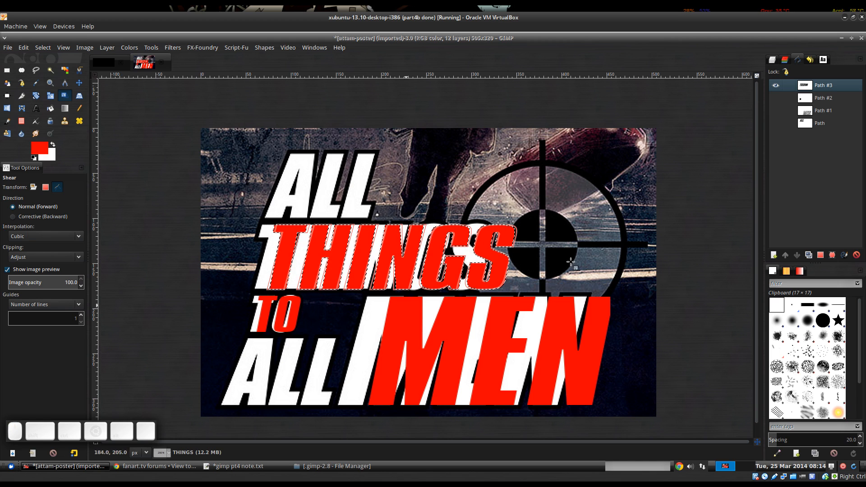
Shear the TO path horizontally to match the poster lettering, and show only that path to check its slant.
left_click(822, 99)
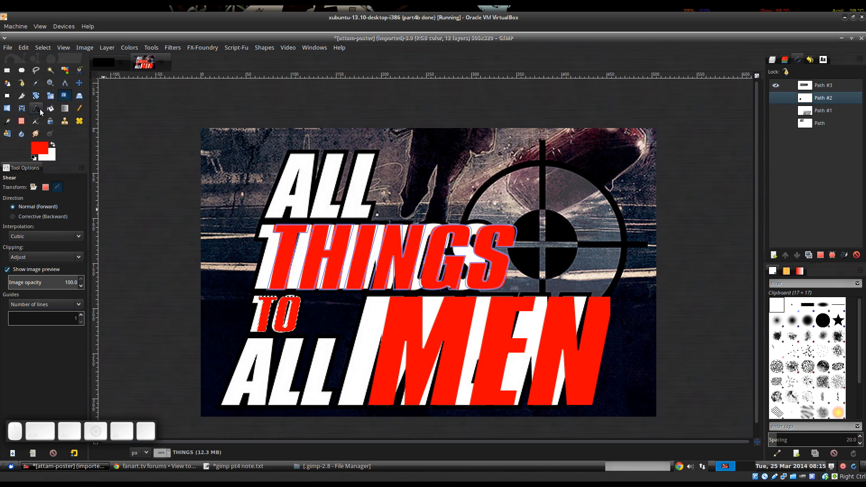
left_click(270, 314)
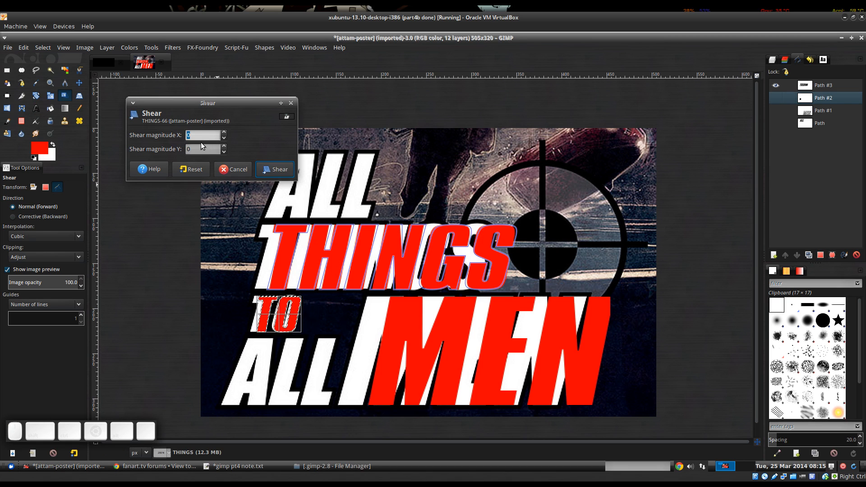
left_click(281, 171)
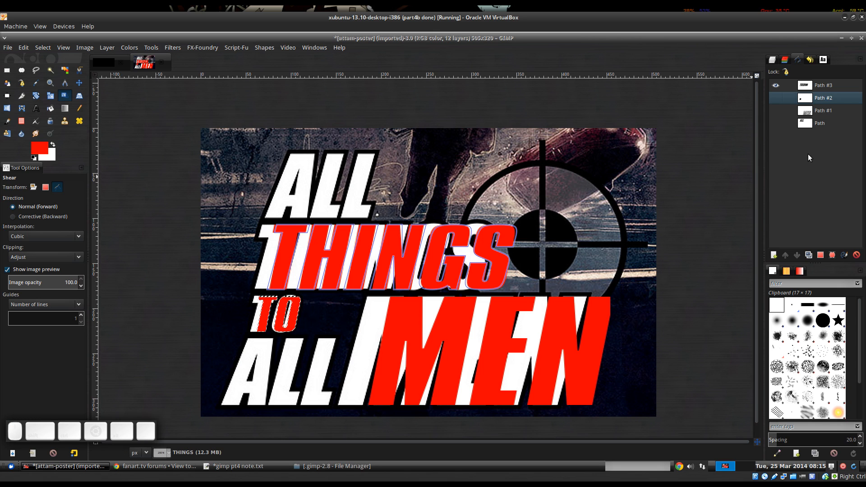
left_click(775, 85)
left_click(776, 98)
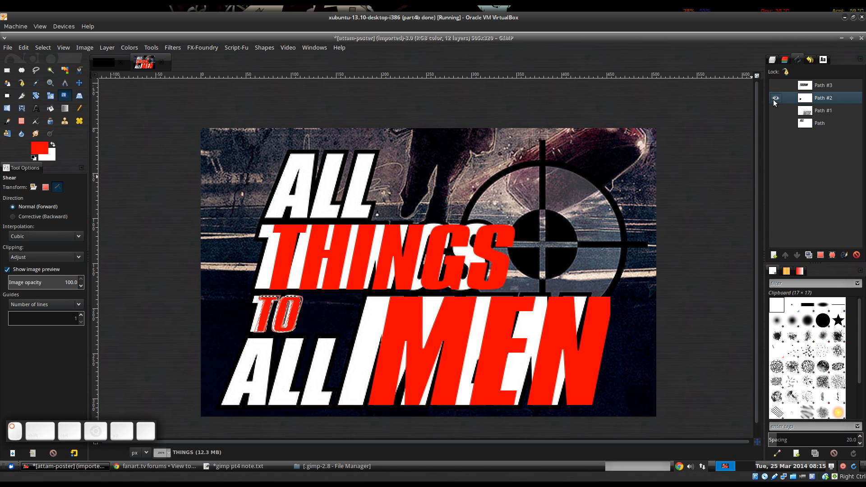
scroll(308, 343, "up", 3)
scroll(308, 342, "down", 3)
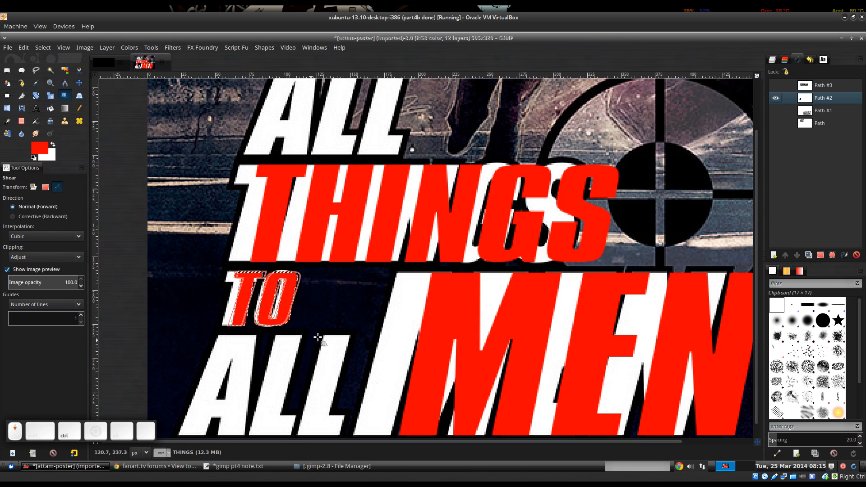
Show only the MEN path and shear it horizontally by a small negative amount to match the poster's slant.
left_click(775, 112)
left_click(774, 99)
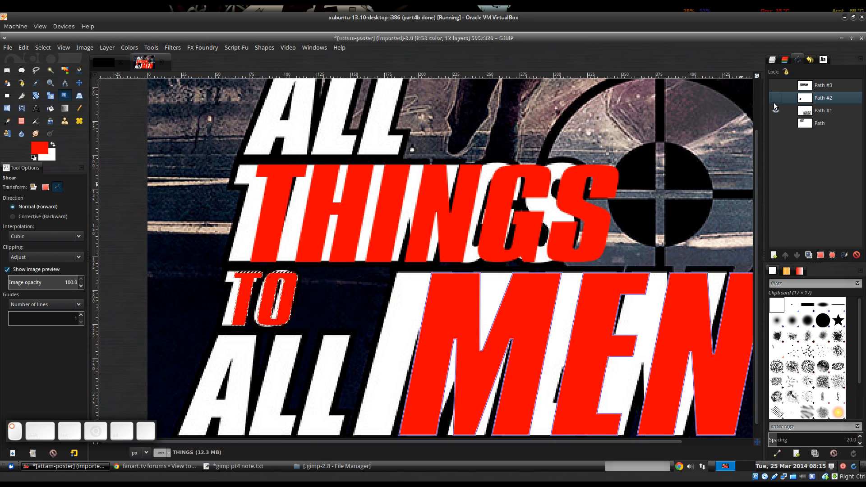
left_click(822, 111)
scroll(601, 301, "down", 1)
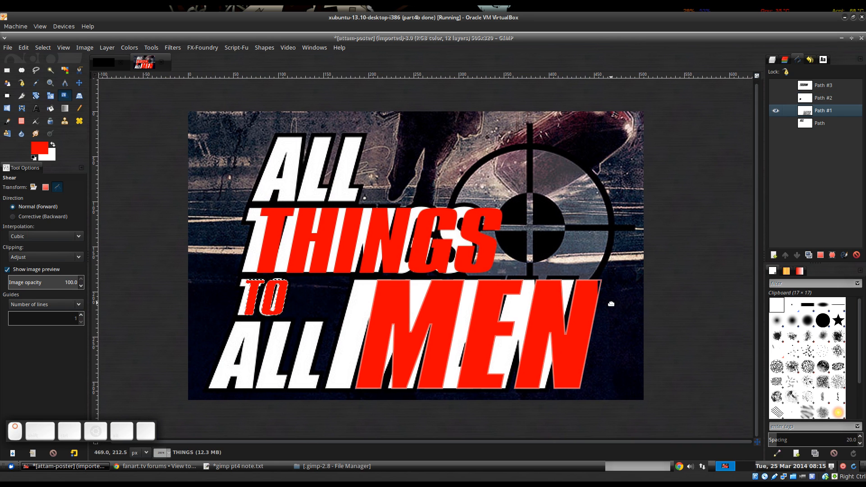
left_click(393, 337)
scroll(204, 136, "down", 4)
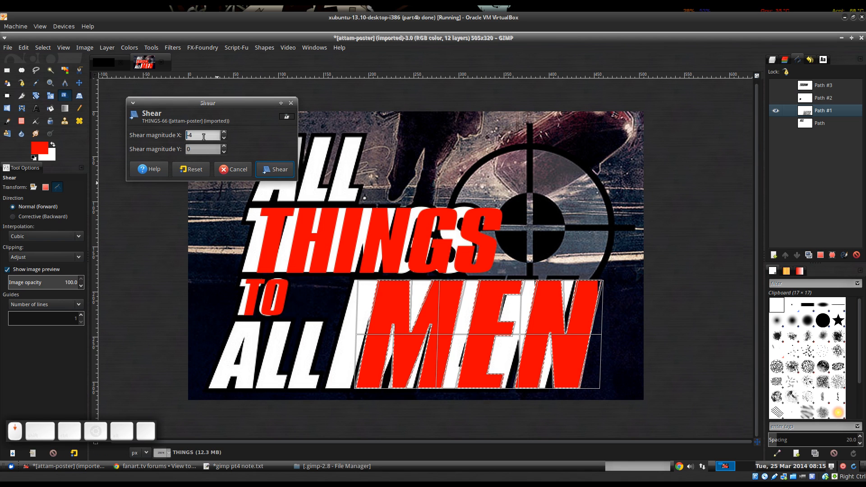
scroll(204, 136, "down", 1)
left_click(276, 168)
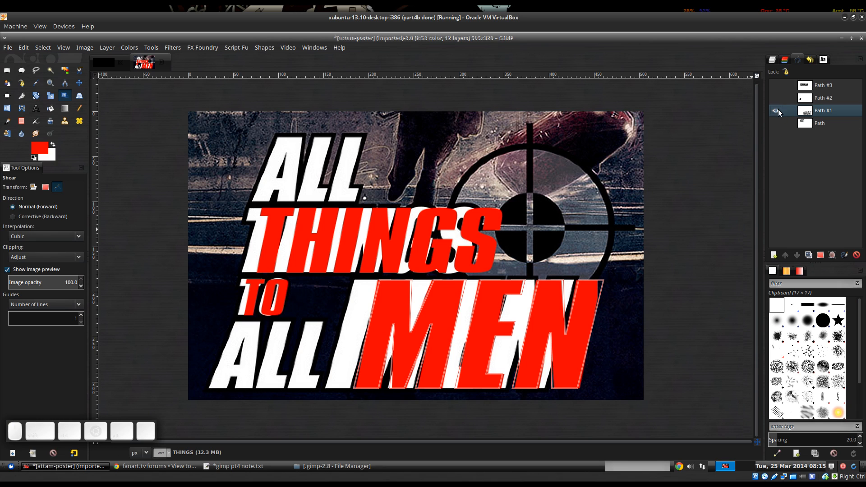
Hide the MEN path and show the first ALL path over the poster's upper ALL word.
left_click(771, 59)
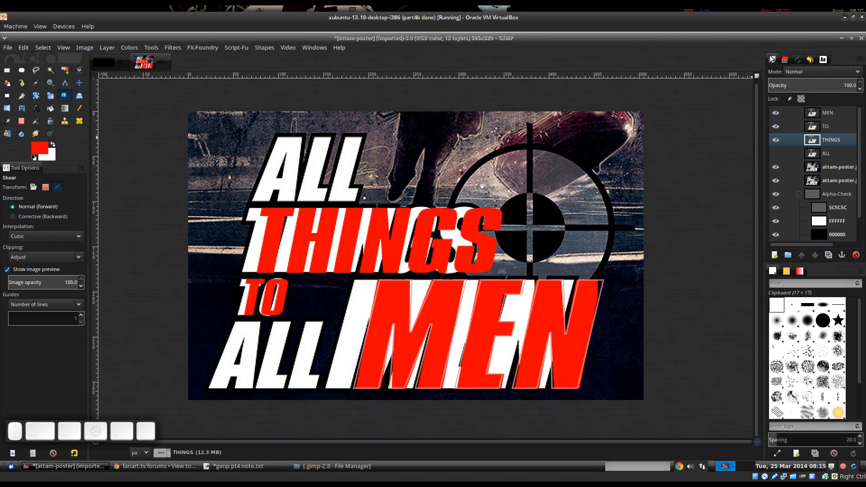
left_click(797, 59)
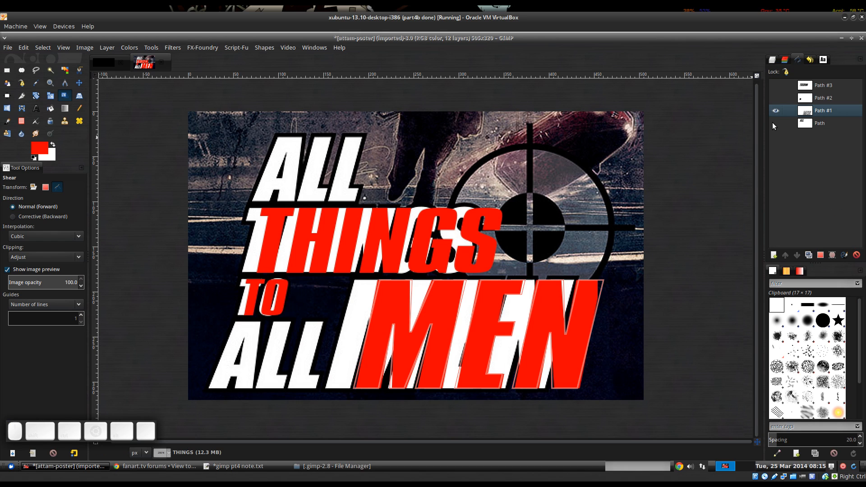
left_click(776, 122)
left_click(775, 110)
left_click_drag(432, 191, 459, 202)
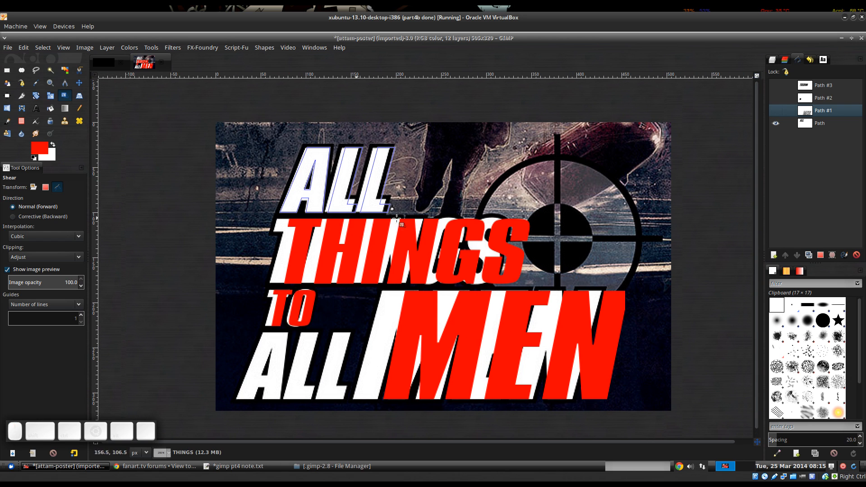
scroll(304, 178, "up", 4)
left_click_drag(309, 174, 405, 273)
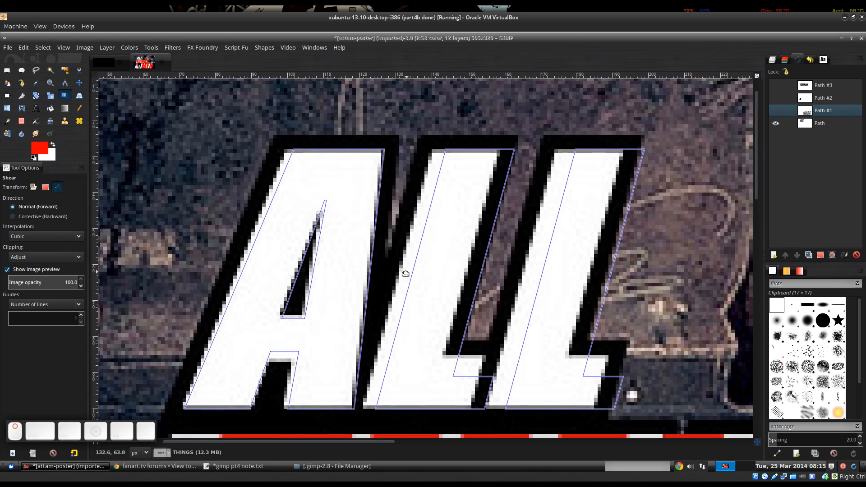
scroll(441, 270, "down", 2)
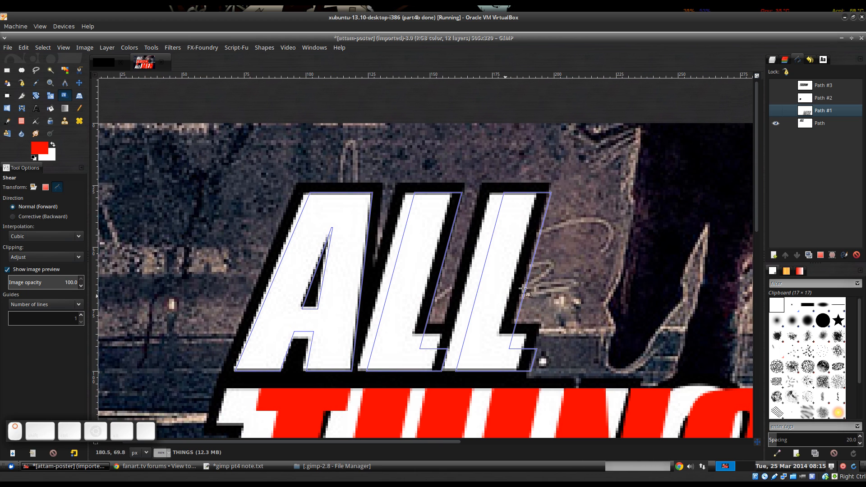
Place horizontal guides at the upper ALL word's top edge, baseline and the upper edge of the L feet.
left_click_drag(481, 74, 502, 193)
left_click_drag(461, 74, 481, 371)
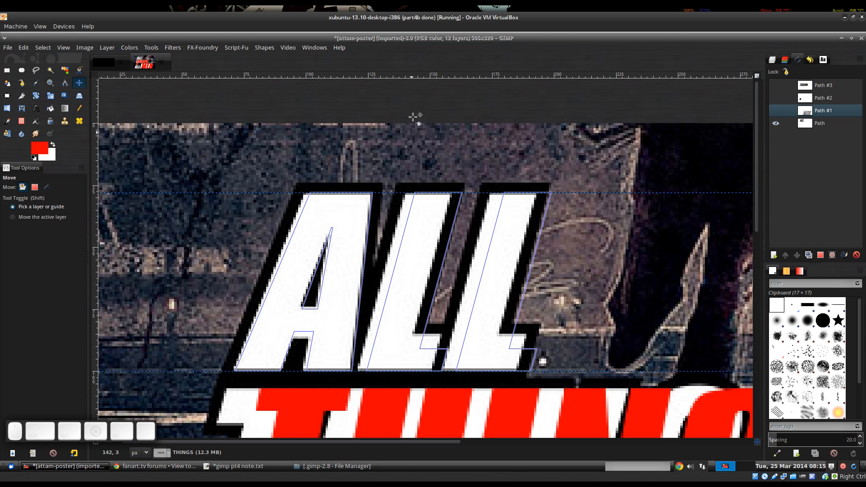
left_click_drag(410, 78, 413, 336)
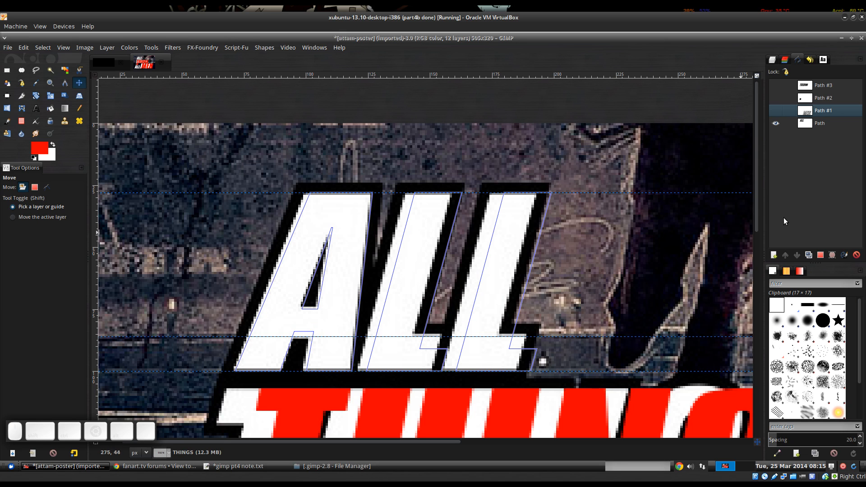
Make the ALL path active and open it for node editing with the Paths tool.
left_click(818, 123)
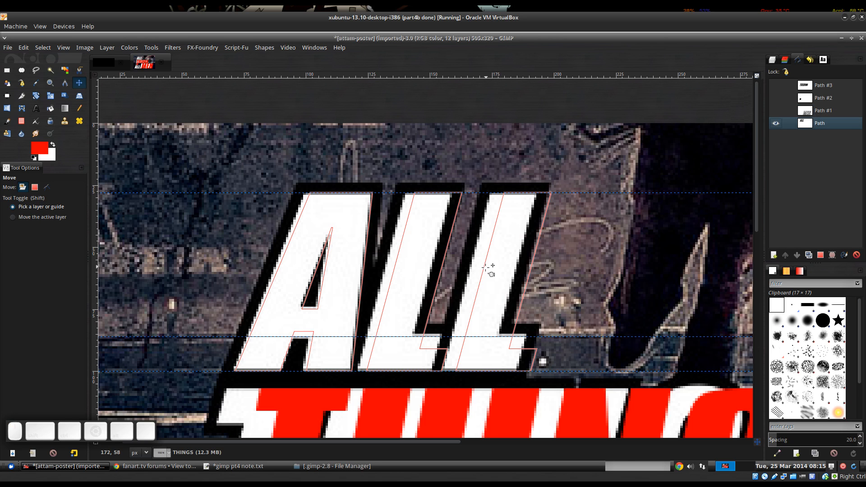
left_click_drag(489, 271, 563, 251)
key("b")
key("ctrl")
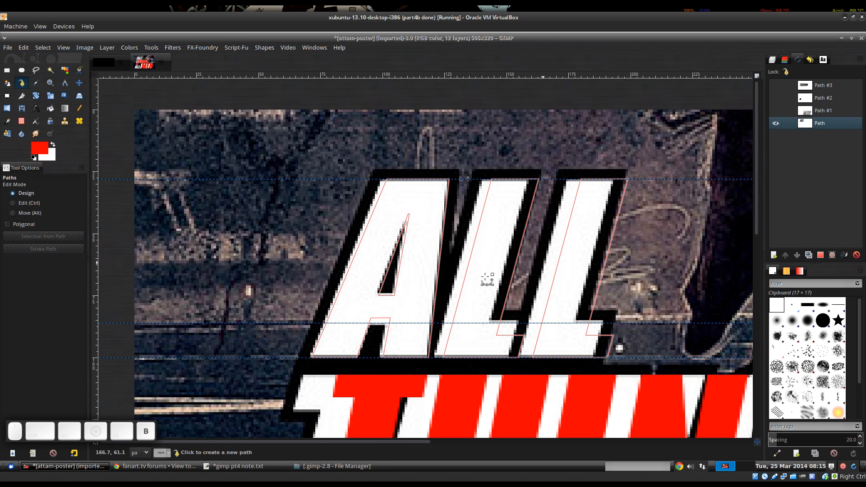
scroll(545, 306, "up", 3)
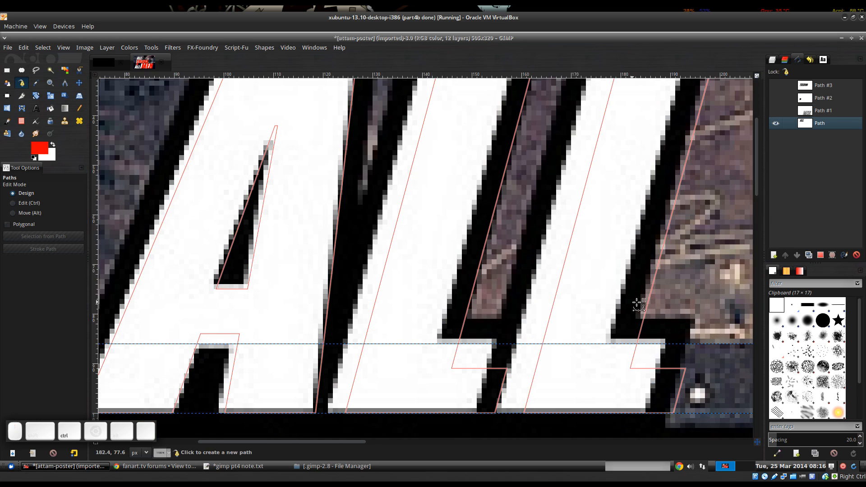
scroll(554, 299, "down", 2)
scroll(563, 304, "up", 1)
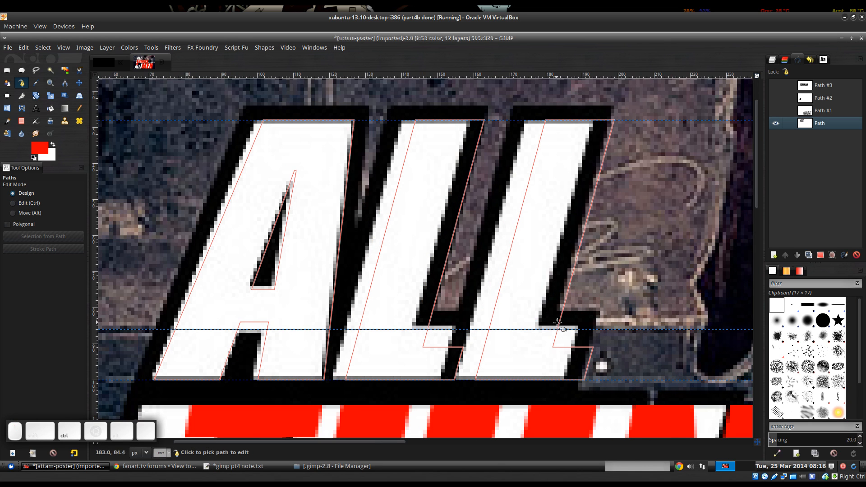
left_click_drag(557, 323, 567, 301)
left_click(441, 325)
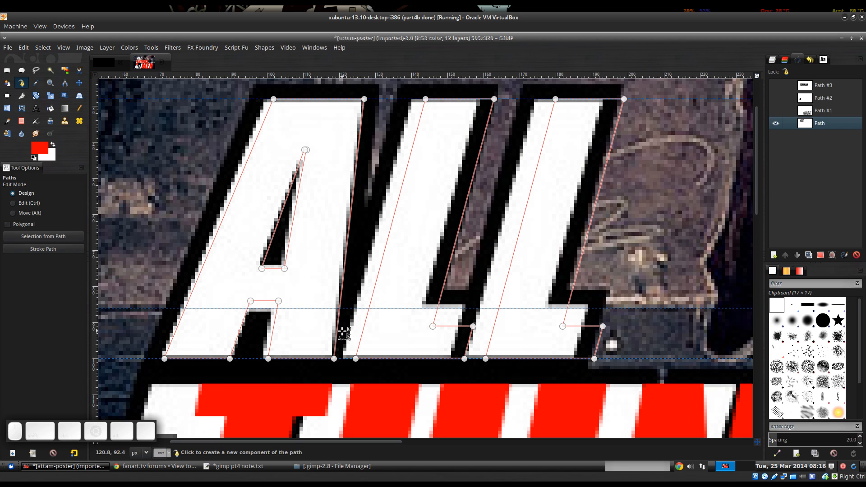
Try to move both L components of the ALL path onto the poster's L letters, and undo the moves.
left_click_drag(458, 331, 471, 342)
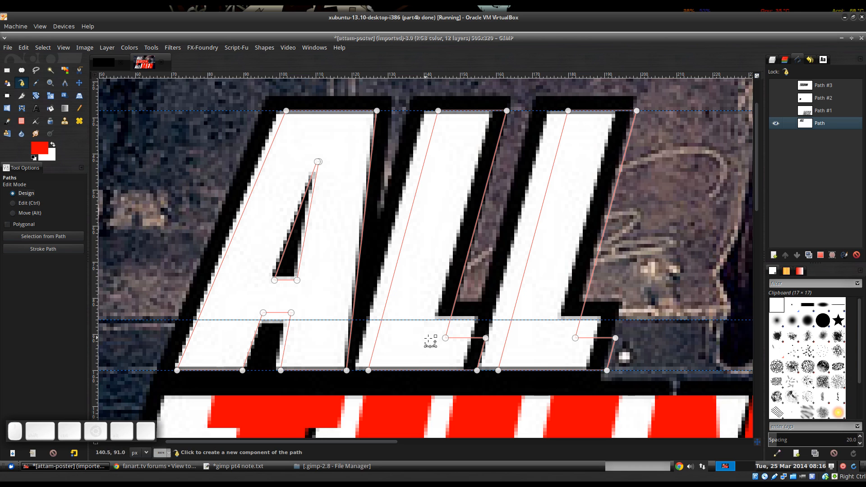
left_click_drag(437, 340, 449, 345)
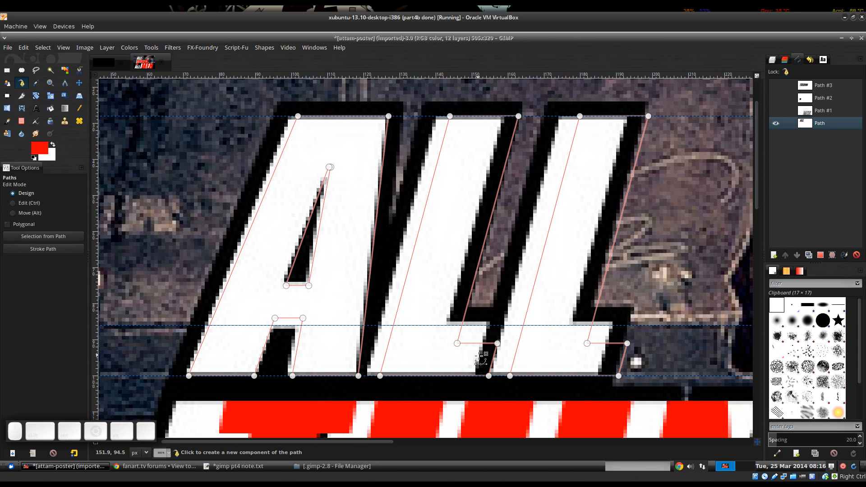
key("alt")
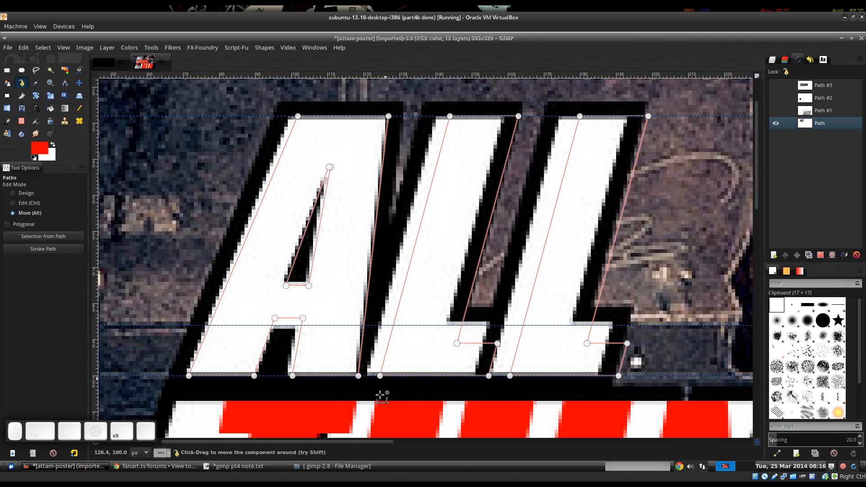
key("alt")
left_click_drag(413, 318, 491, 337)
left_click_drag(475, 285, 462, 285)
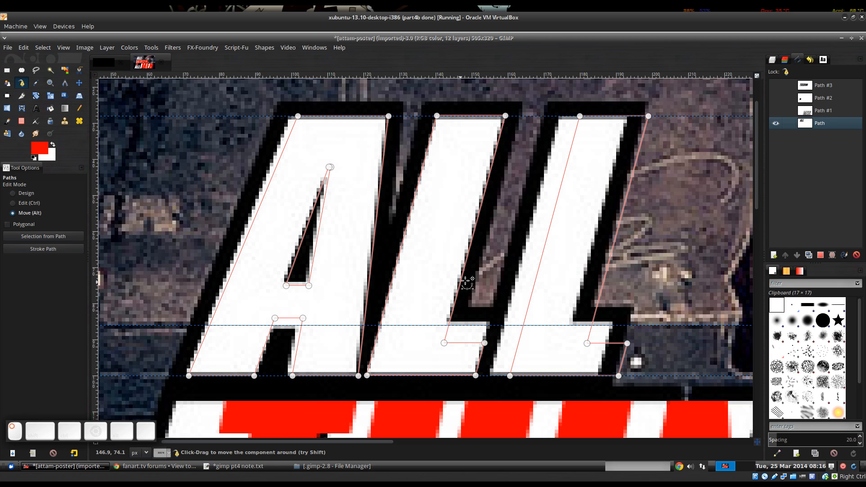
left_click_drag(603, 294, 583, 294)
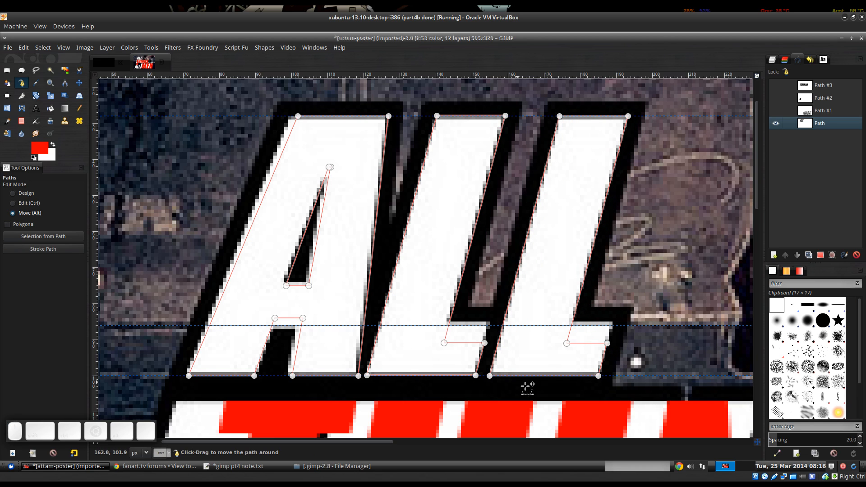
key("ctrl+z")
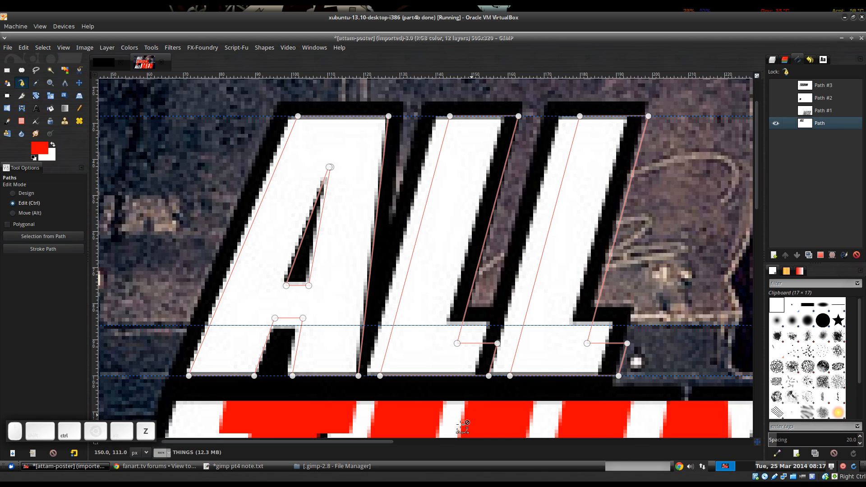
Move the first L component of the ALL path along the baseline guide to meet the poster L's lower-left corner.
scroll(406, 402, "up", 4)
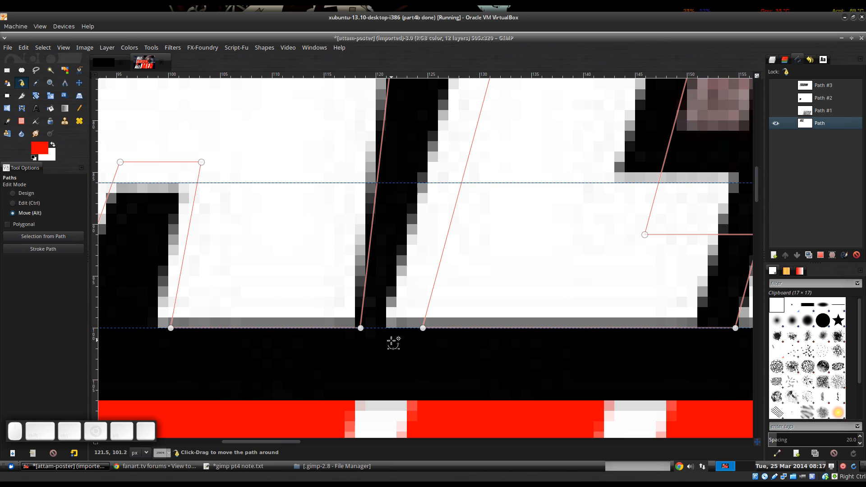
left_click_drag(423, 328, 386, 328)
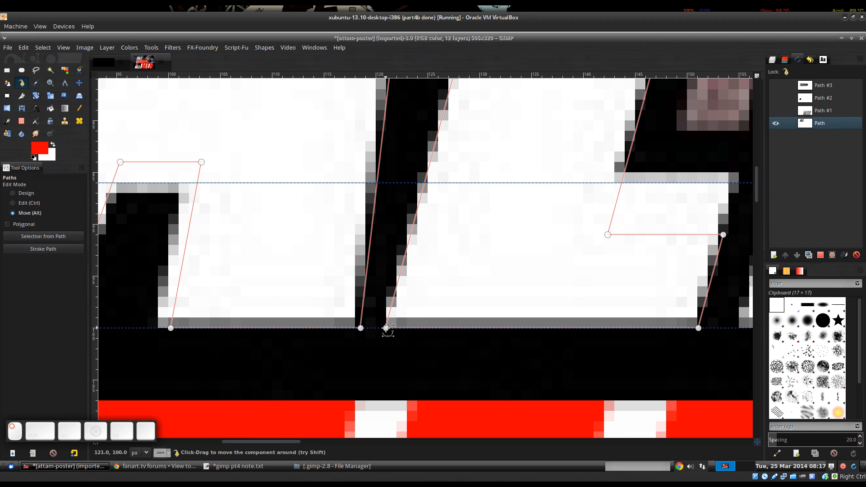
scroll(468, 355, "down", 1)
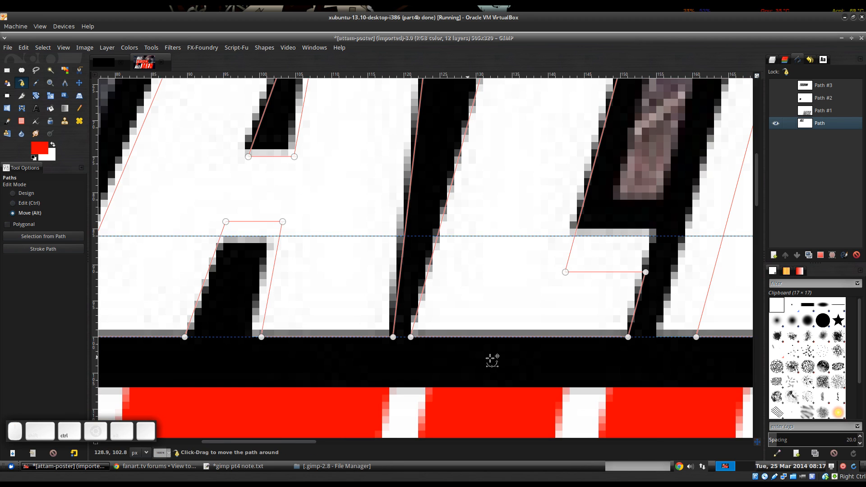
Move the second L component of the ALL path along the baseline guide to meet the poster's second L at its lower-left corner.
left_click_drag(616, 374, 325, 371)
left_click_drag(403, 333, 364, 333)
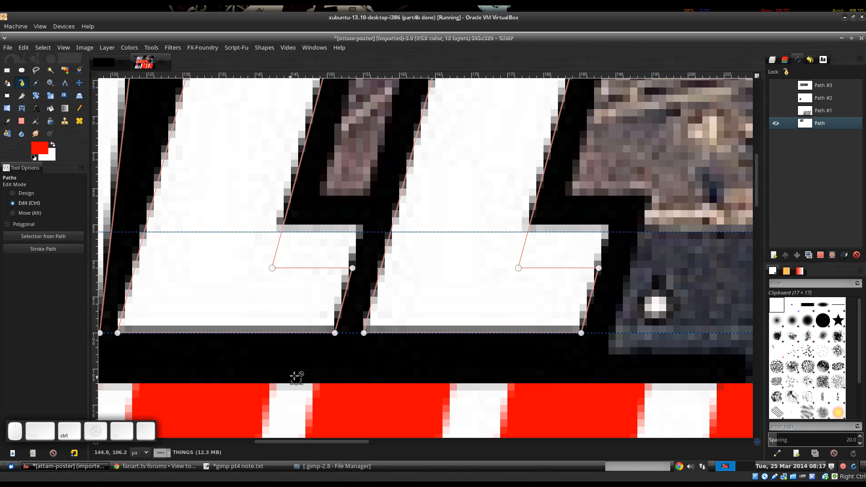
scroll(496, 384, "down", 1)
scroll(496, 383, "down", 1)
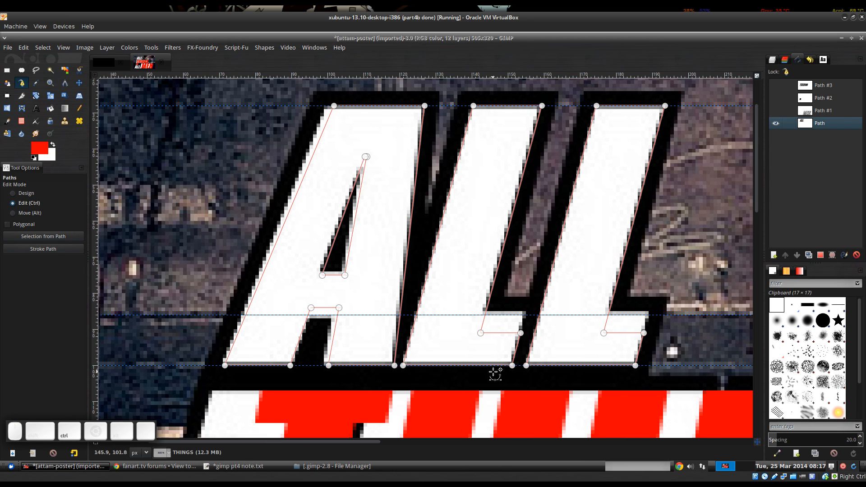
Set the path edit mode to Design and raise the upper foot nodes of both L components together onto the foot guide.
left_click(23, 194)
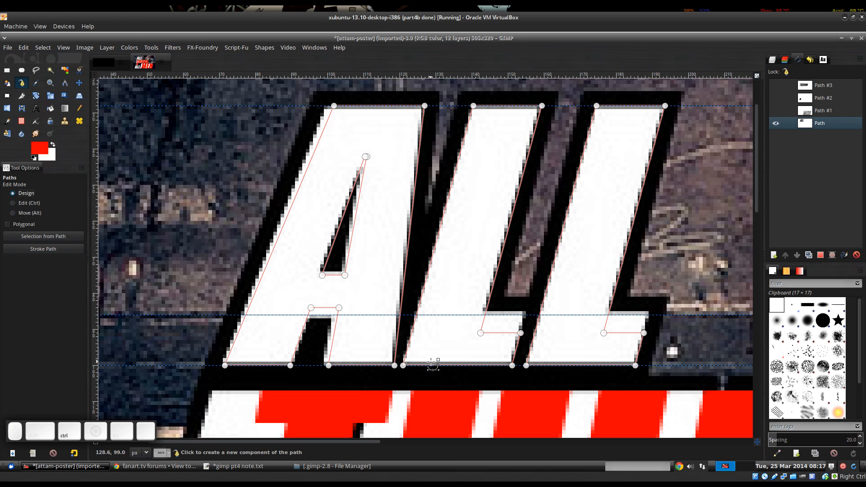
scroll(440, 363, "up", 1)
left_click(499, 322)
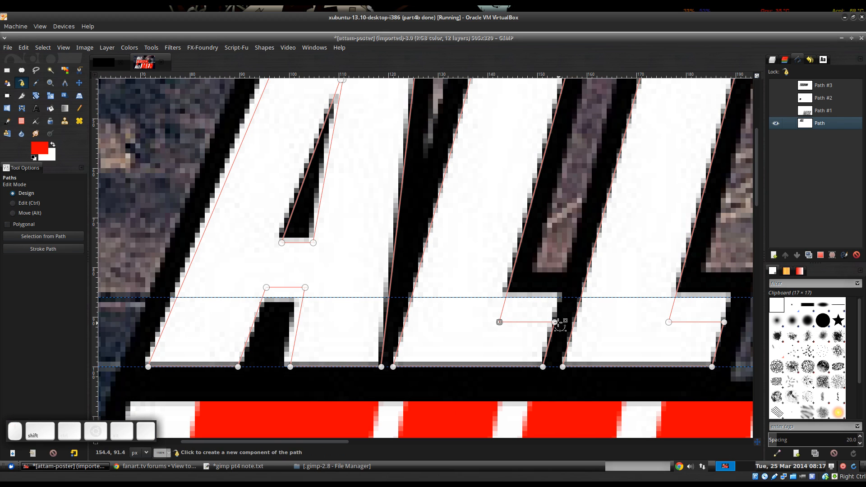
key("space")
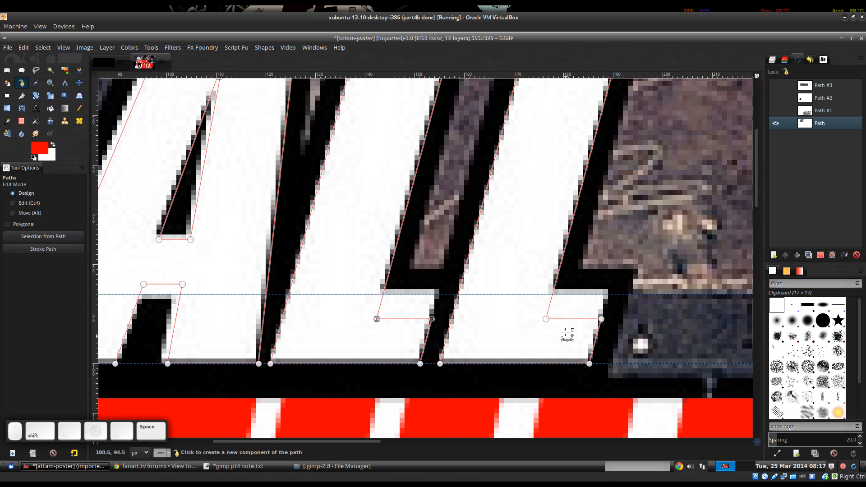
left_click(545, 320, "shift")
left_click_drag(602, 319, 605, 294)
scroll(613, 271, "down", 1)
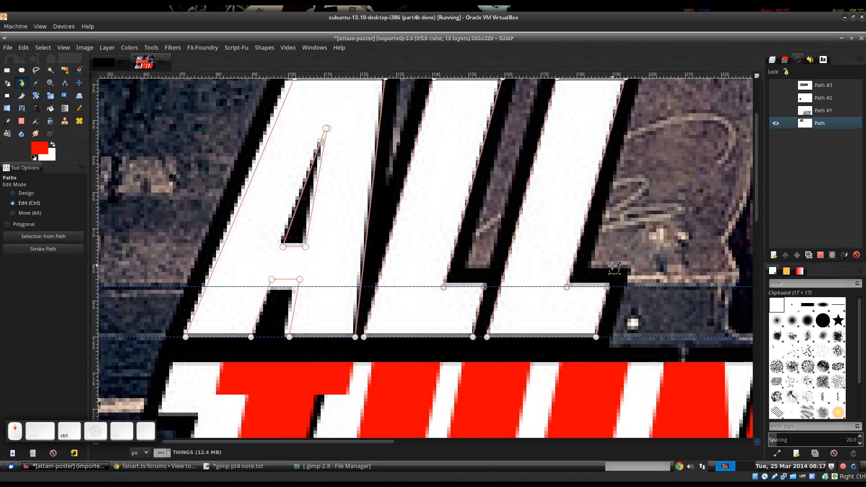
Lower both nodes at the top of the A's leg opening onto the foot guide, keeping them in line with the leg edges.
key("space")
scroll(383, 280, "up", 2)
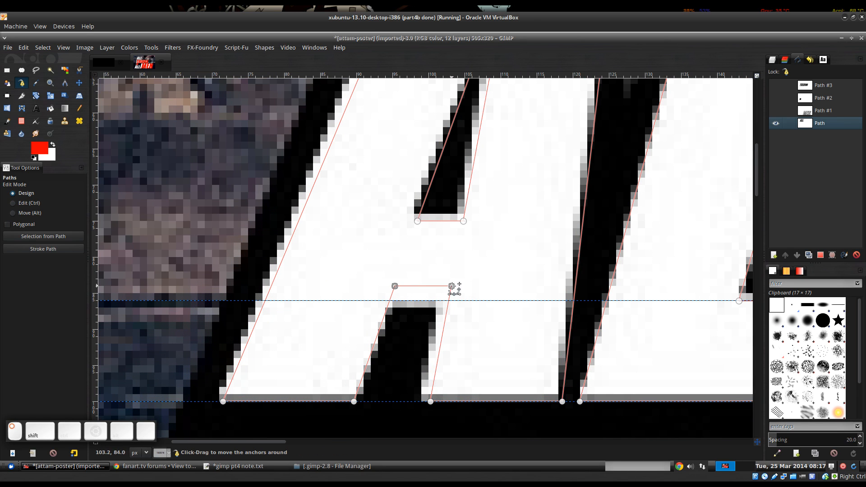
left_click_drag(451, 286, 444, 301)
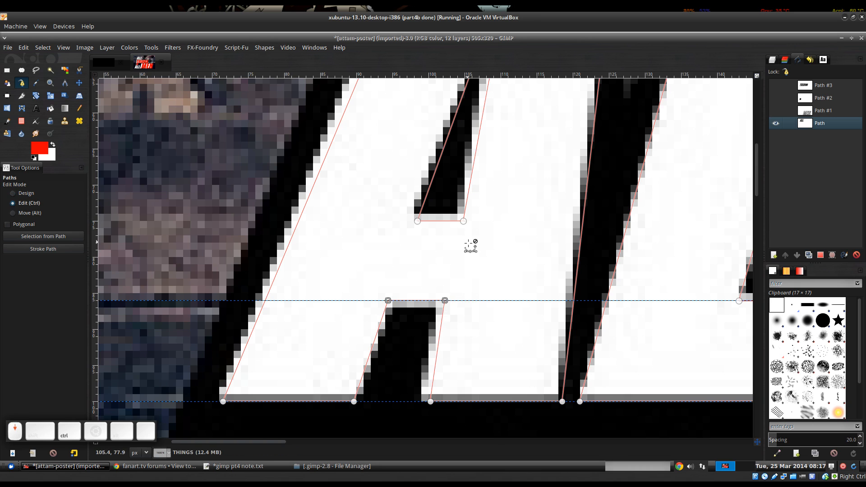
scroll(467, 245, "down", 2)
Shift the A's two top corner nodes together leftward along the top guide to match the poster A's top edge.
key("space")
key("space")
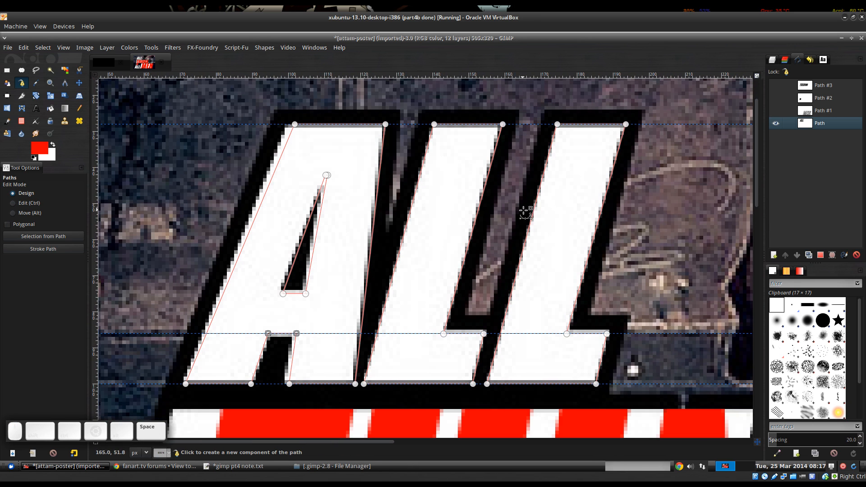
left_click_drag(412, 229, 508, 230)
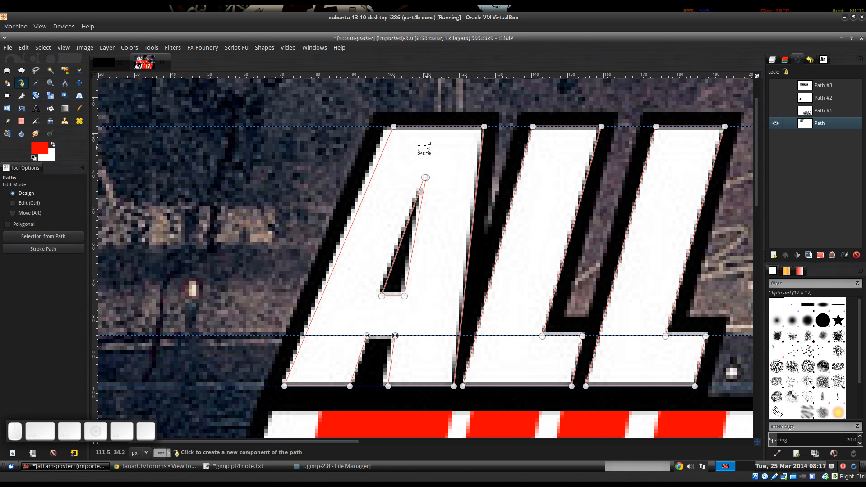
left_click(394, 127)
left_click(483, 127, "shift")
left_click_drag(484, 127, 477, 128)
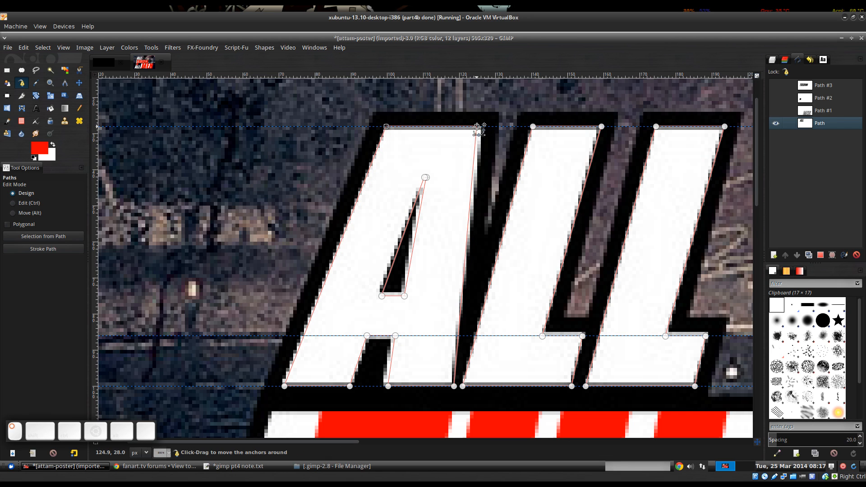
scroll(428, 194, "up", 2)
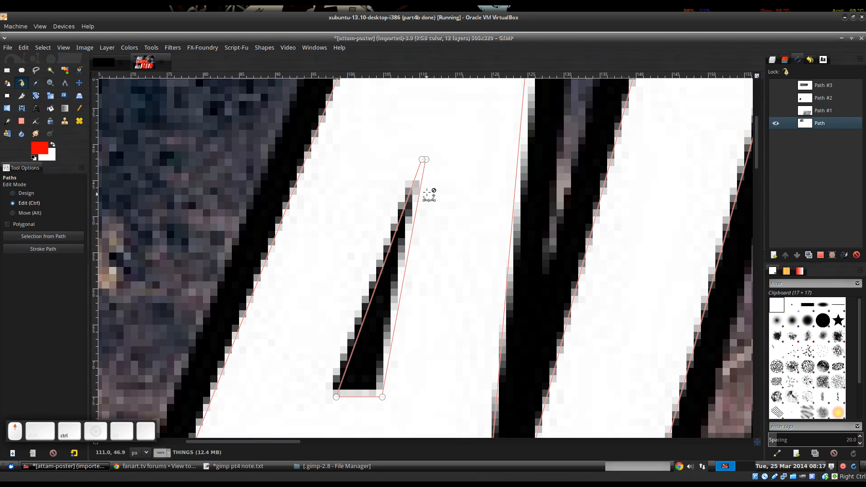
Delete the extra anchor at the tip of the A's inner triangle and move the remaining tip anchor onto the letter's edge.
left_click(426, 160, "ctrl+shift")
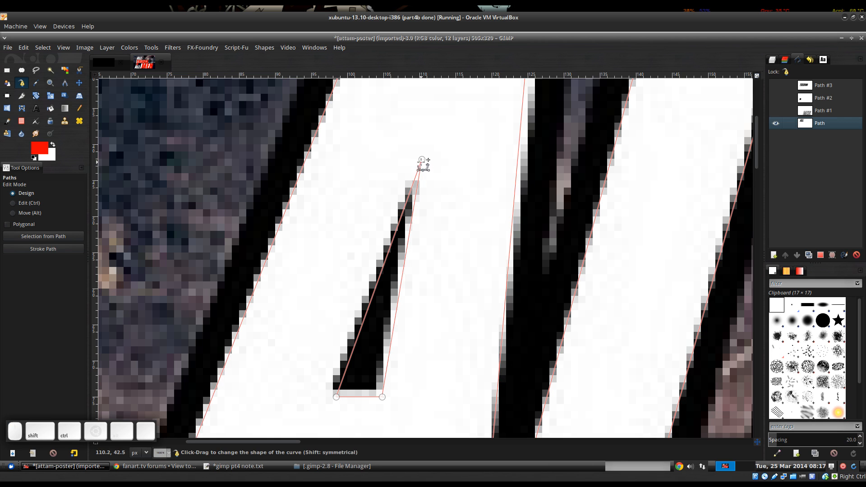
left_click_drag(422, 159, 414, 169)
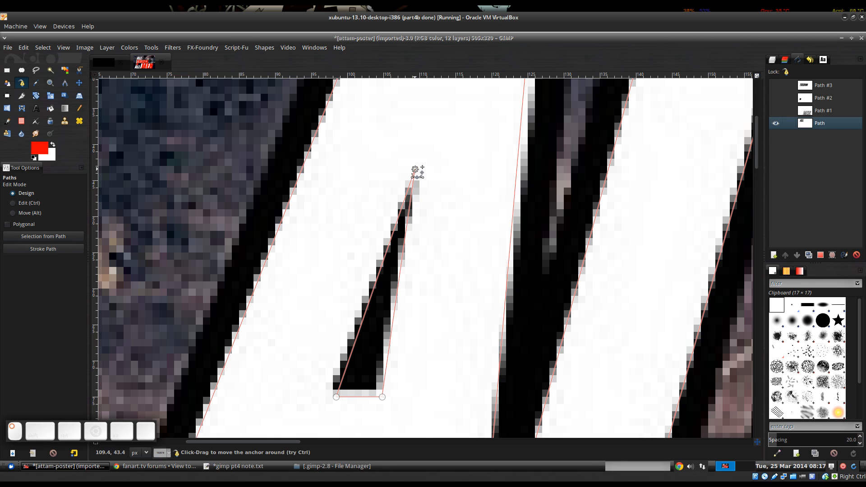
scroll(587, 294, "down", 5)
scroll(609, 249, "up", 1)
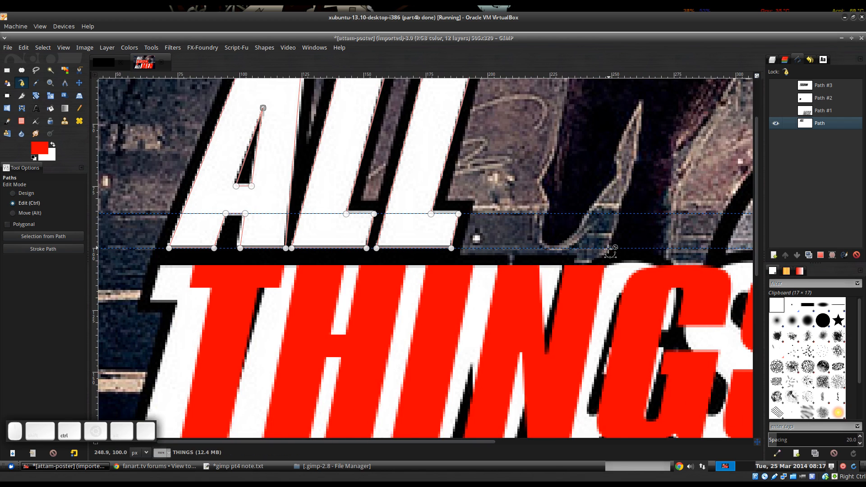
scroll(609, 250, "down", 1)
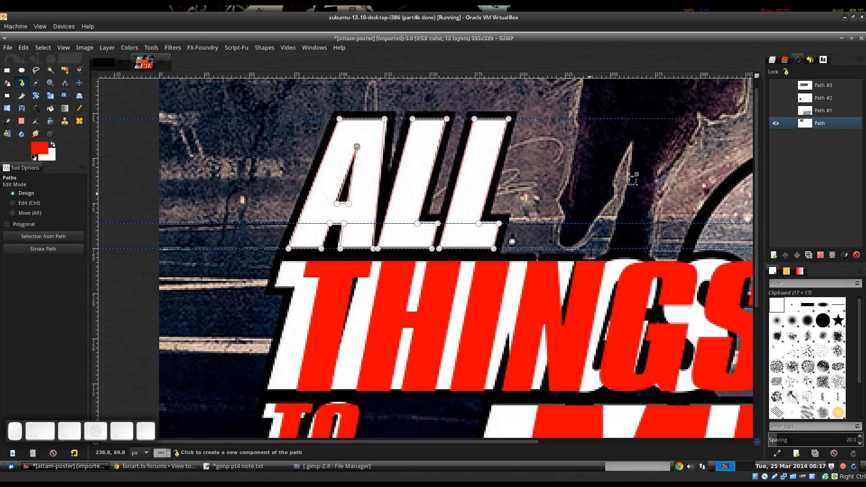
Make Path #3, the THINGS outline, visible and hide the red THINGS layer.
left_click_drag(624, 227, 455, 227)
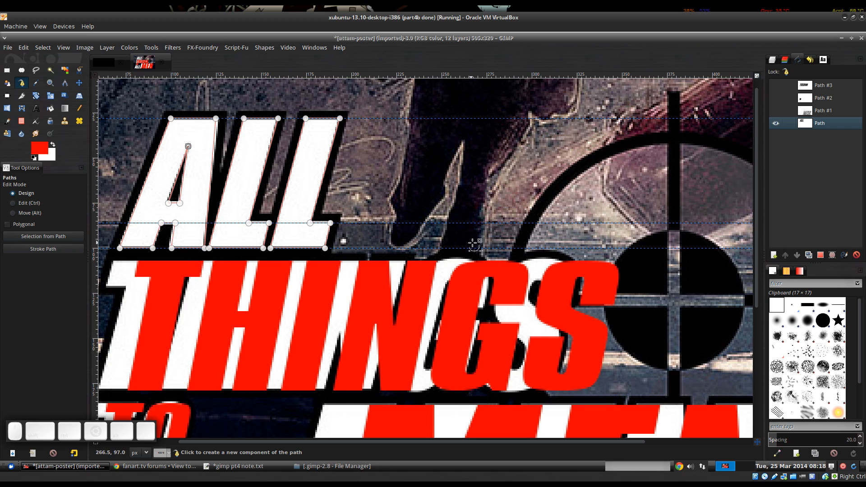
left_click_drag(472, 244, 564, 212)
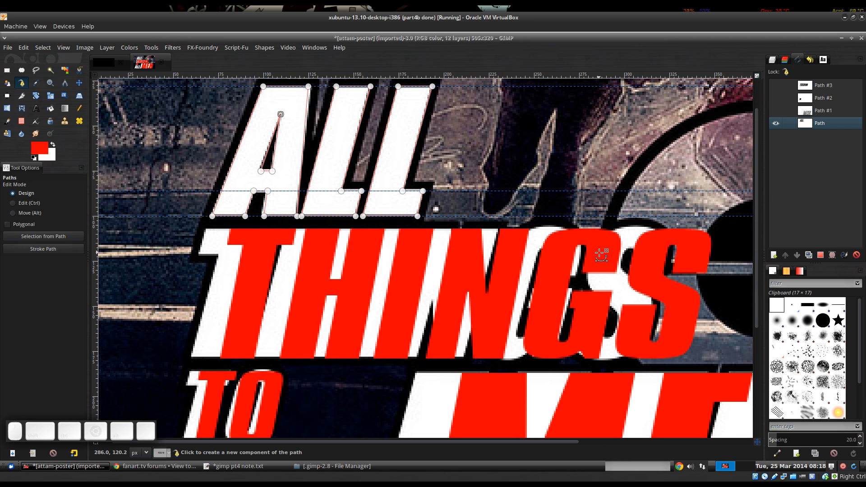
scroll(595, 255, "down", 1)
left_click_drag(595, 255, 446, 217)
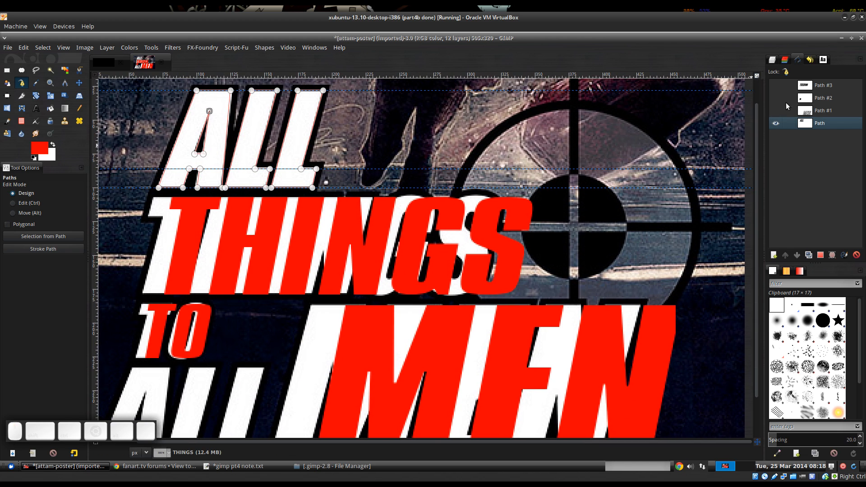
left_click(774, 113)
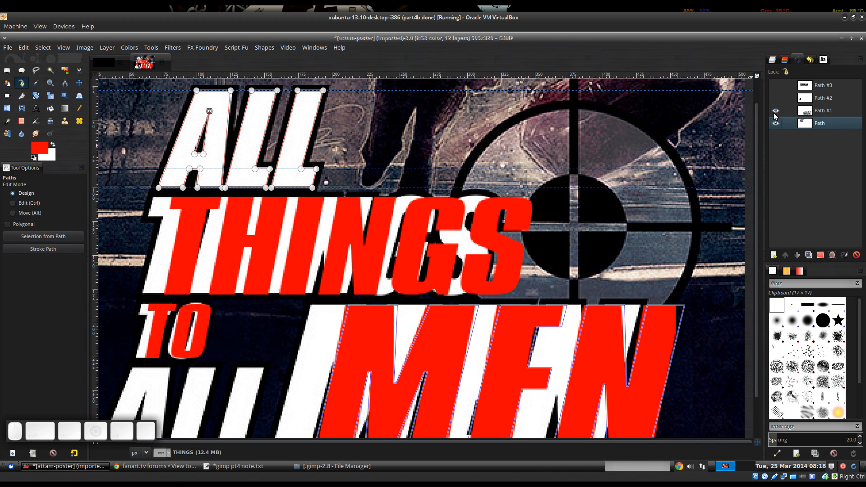
left_click(774, 112)
left_click(774, 86)
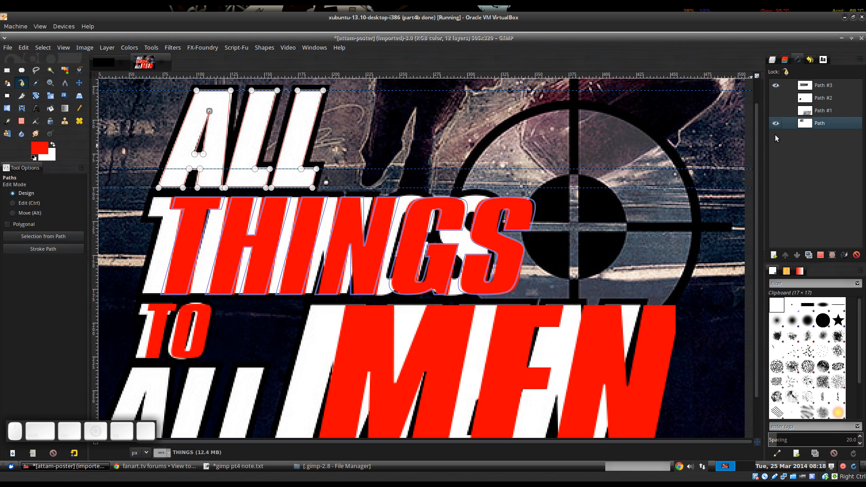
left_click(772, 59)
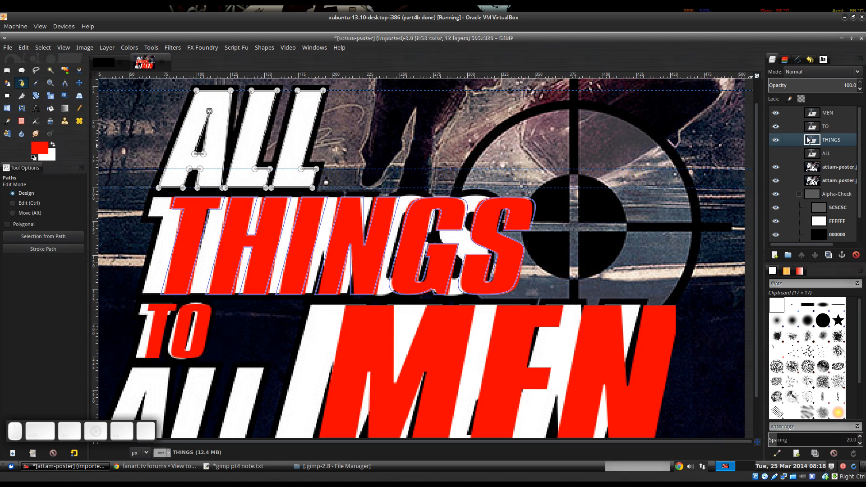
left_click(775, 140)
Move the three guides from the word ALL onto the top, base and T crossbar's lower edge of the white THINGS lettering.
scroll(440, 220, "down", 1, "ctrl")
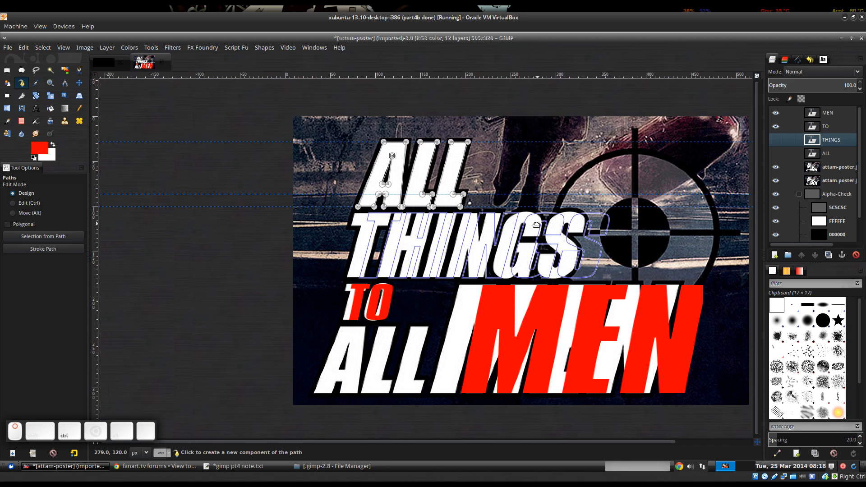
scroll(536, 224, "up", 2, "ctrl")
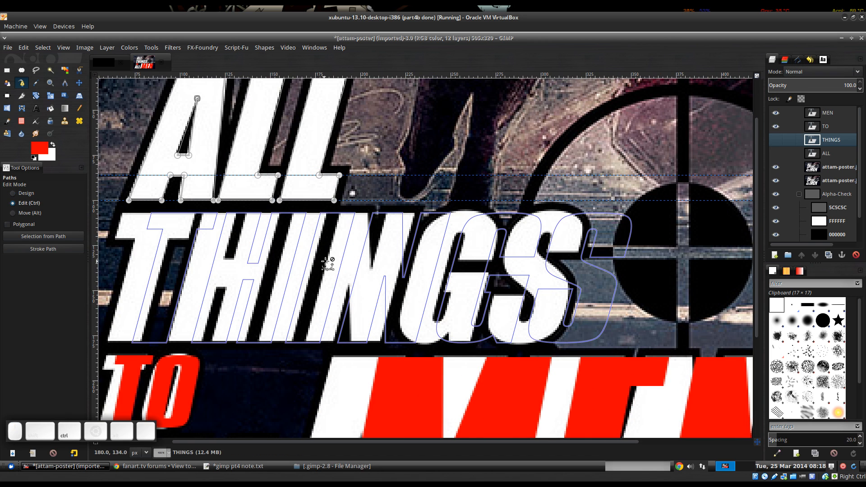
left_click_drag(324, 261, 410, 274)
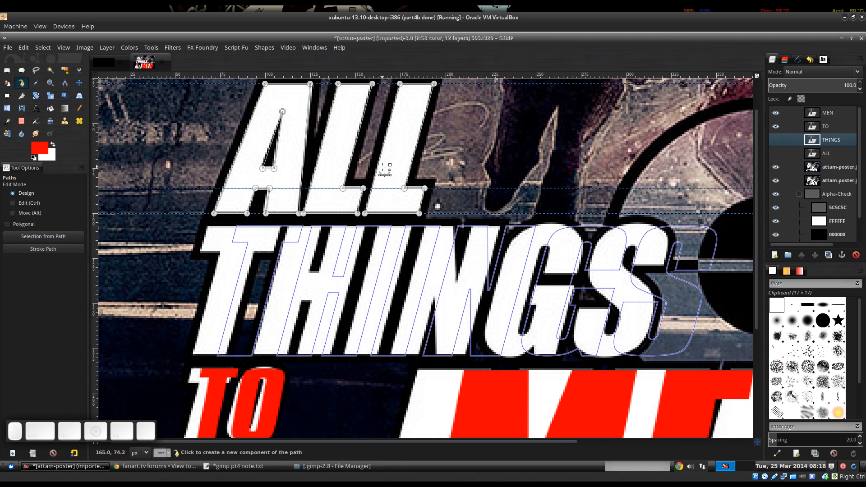
key("m")
left_click_drag(485, 83, 471, 354)
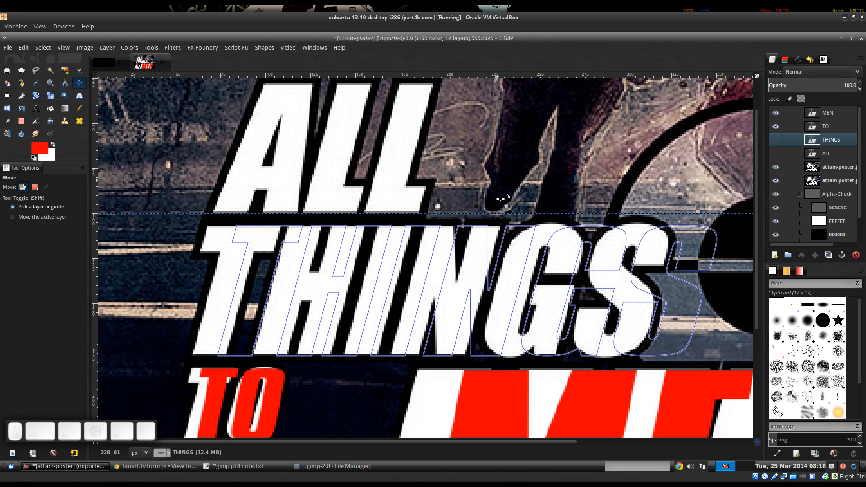
left_click_drag(499, 188, 485, 251)
Add horizontal guides at the upper and lower edges of the H's crossbar and at the N's upper notch in THINGS.
left_click_drag(399, 78, 383, 271)
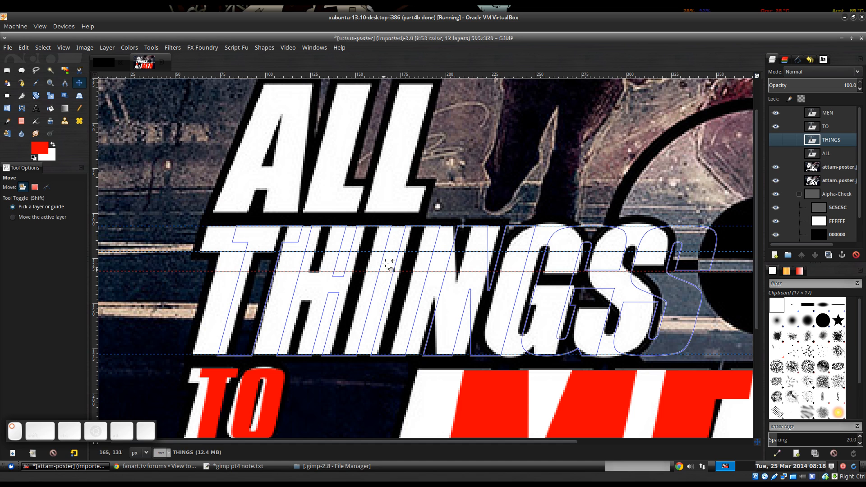
left_click_drag(419, 78, 401, 301)
left_click_drag(529, 296, 452, 292)
left_click_drag(510, 76, 510, 284)
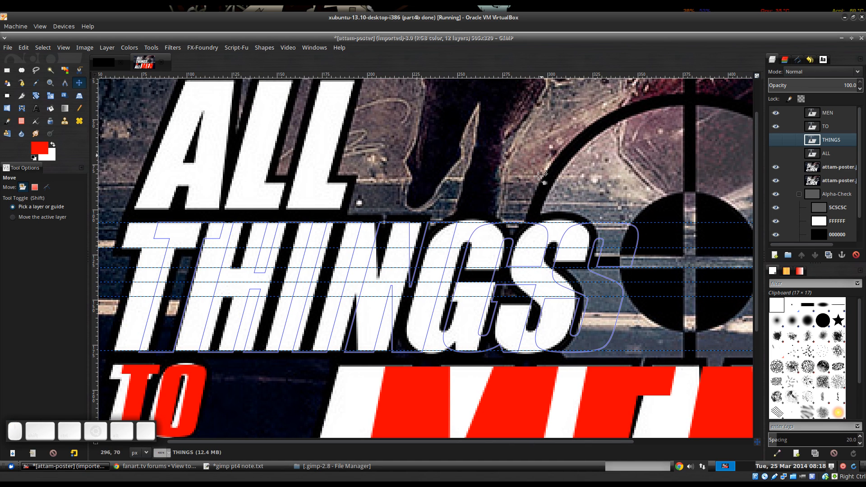
Fine-tune the guide at the H's upper crossbar edge and G's notch, and add further horizontal guides for the G and S.
scroll(239, 291, "up", 1, "ctrl")
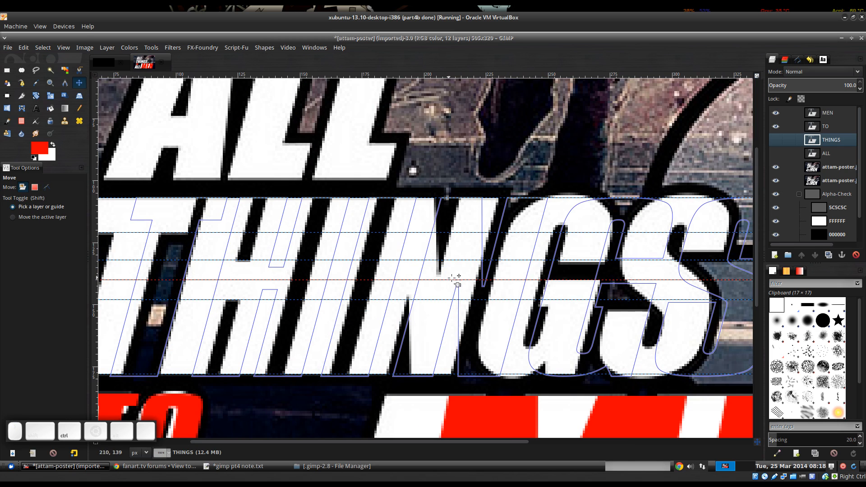
left_click_drag(589, 260, 594, 261)
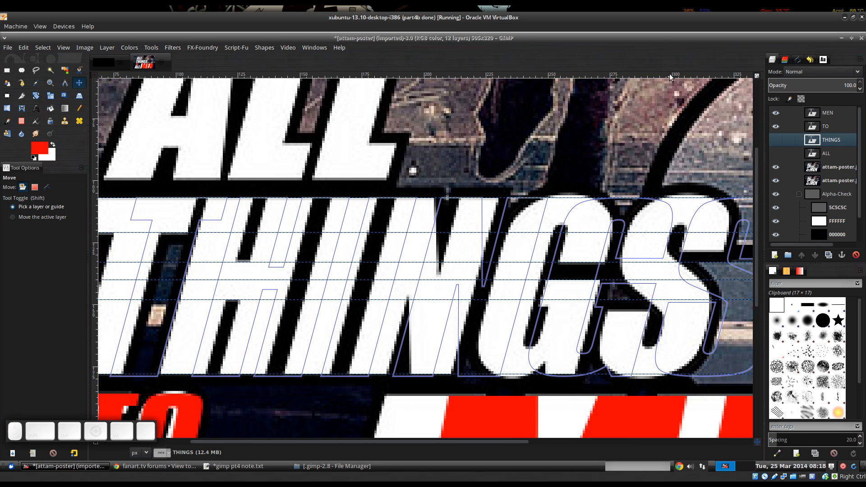
left_click_drag(669, 77, 698, 312)
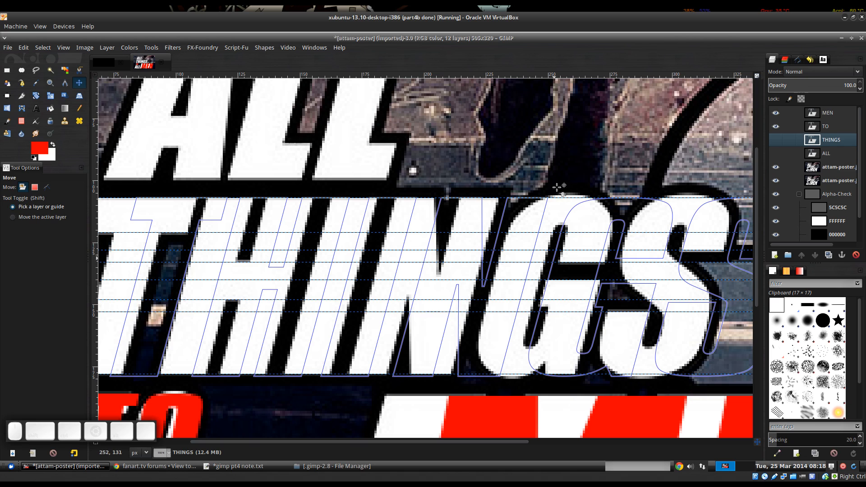
left_click_drag(559, 75, 583, 306)
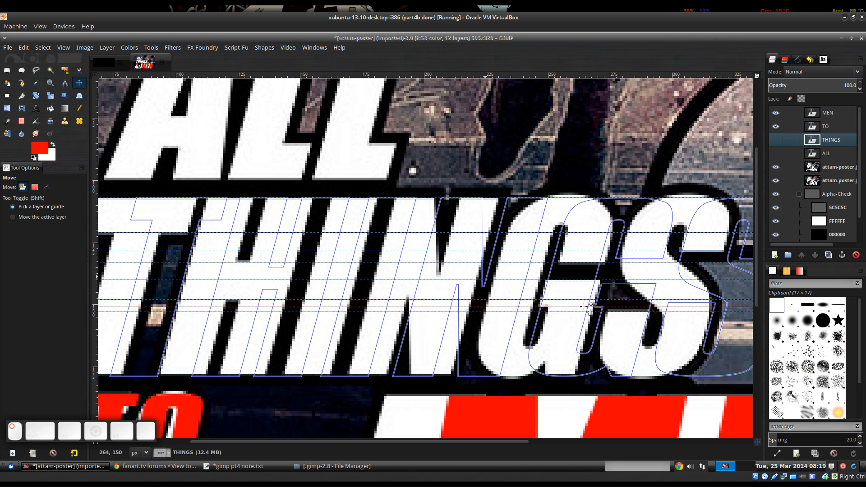
Activate the THINGS path with the Paths tool so its anchors can be edited.
left_click_drag(433, 306, 439, 307)
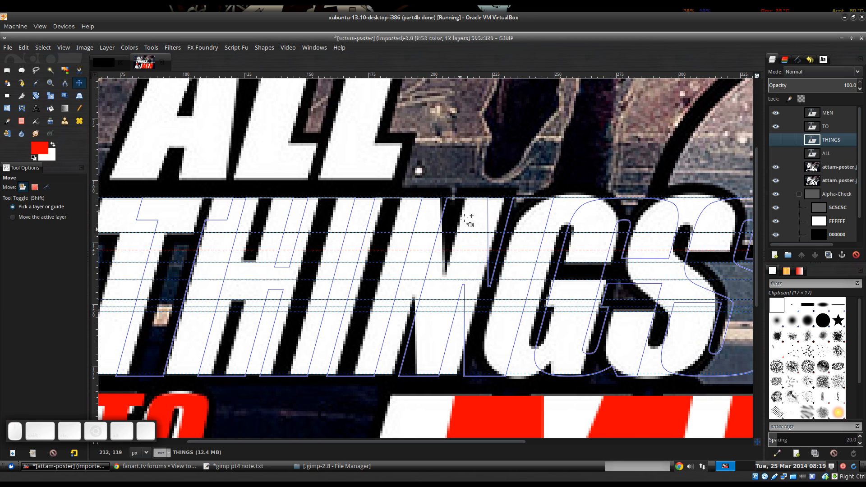
scroll(320, 323, "left", 5)
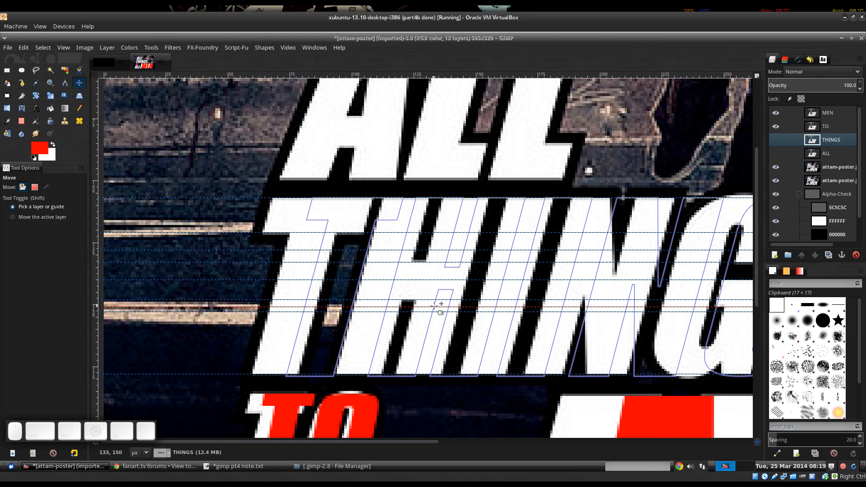
left_click_drag(505, 308, 469, 307)
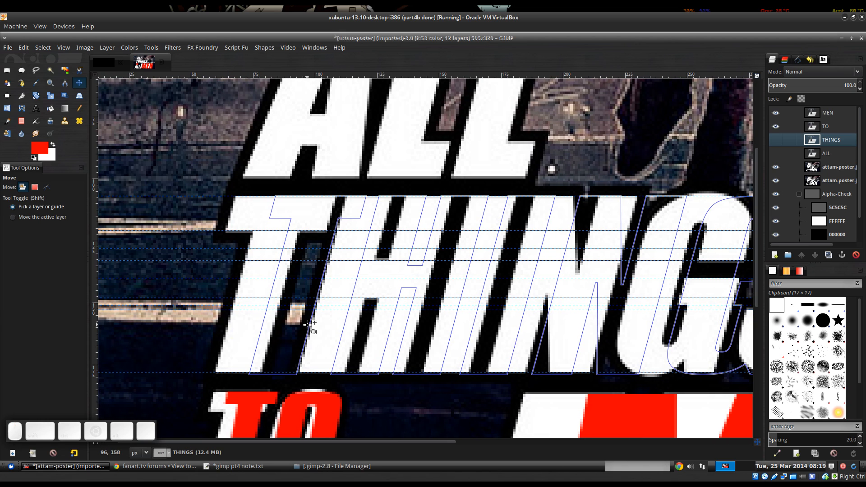
key("b")
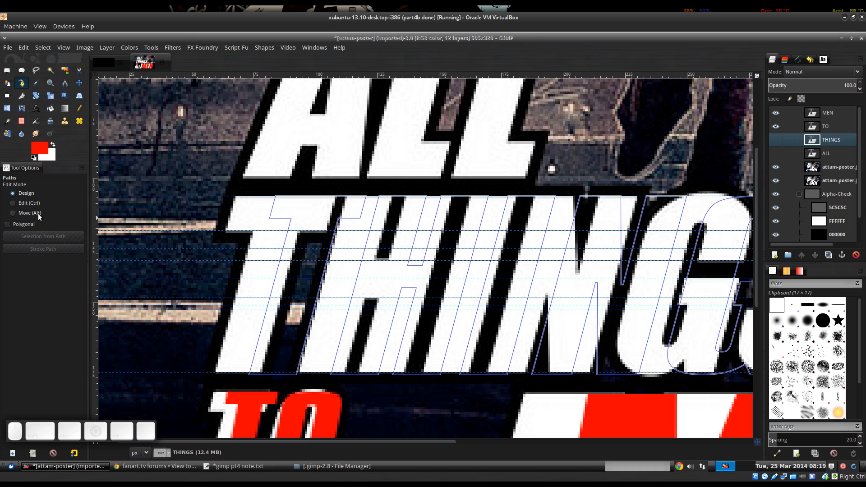
left_click(285, 239)
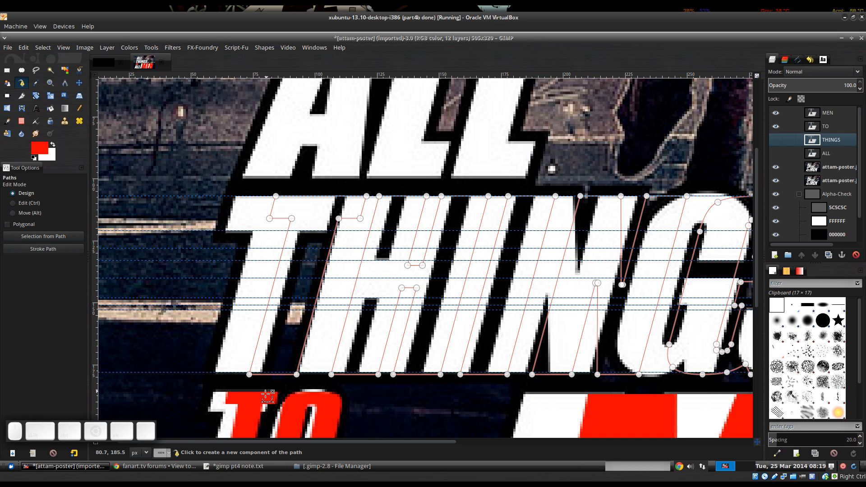
scroll(252, 376, "up", 3)
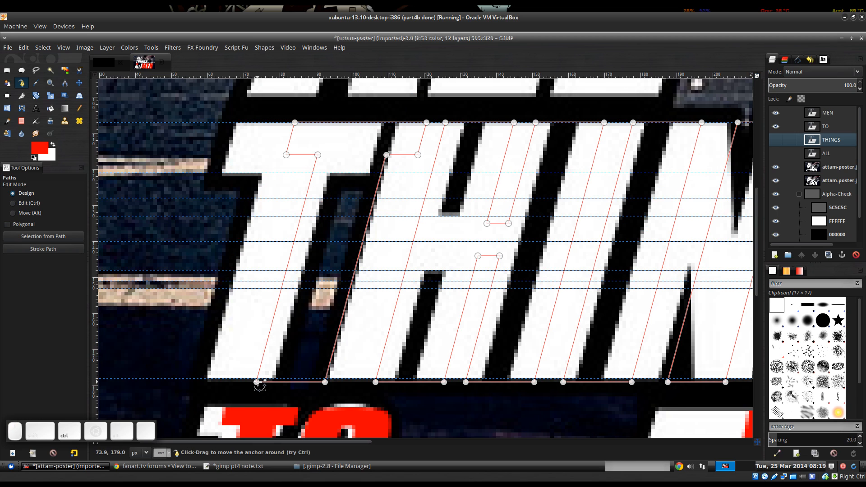
left_click(257, 380)
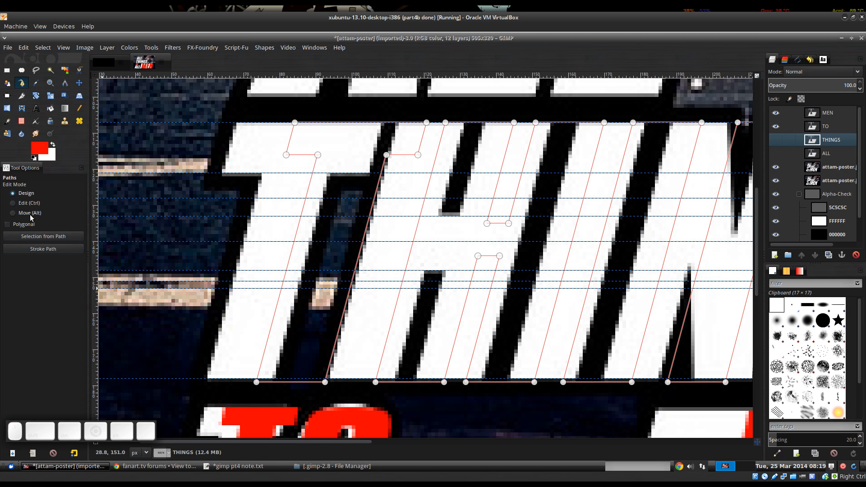
left_click_drag(416, 321, 422, 323)
Move the whole THINGS path onto the white lettering, aligning it with the T's stem and the guide at the letters' base.
key("m")
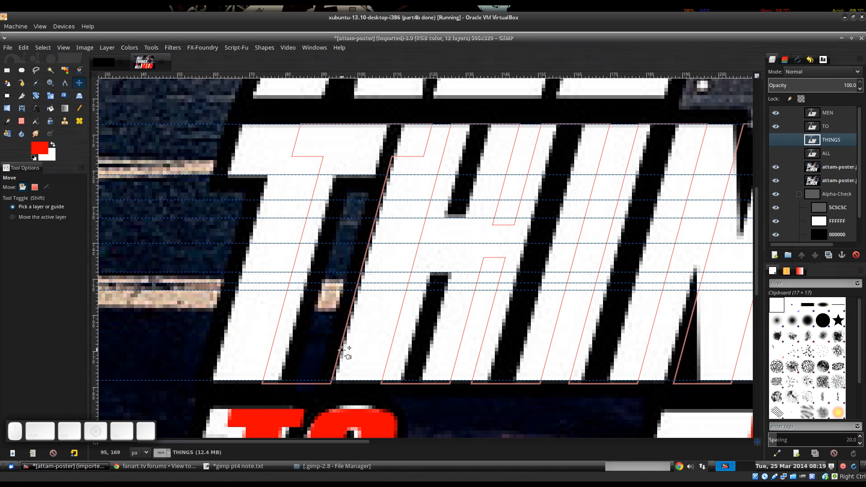
key("ctrl")
left_click_drag(341, 350, 295, 350)
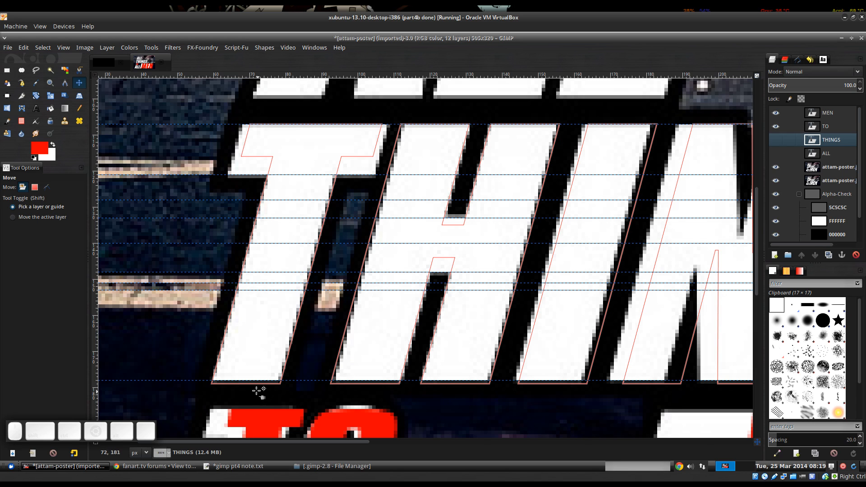
scroll(232, 406, "up", 1)
left_click(240, 377)
left_click(240, 376, "ctrl")
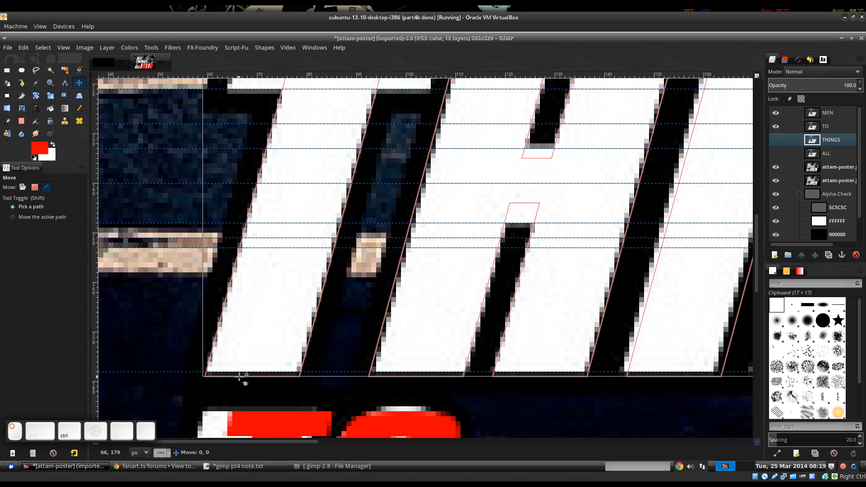
left_click_drag(242, 372, 242, 370)
Reactivate the THINGS path with the Paths tool and lower the four underside anchors of the T's crossbar onto the horizontal guide.
scroll(393, 332, "down", 3)
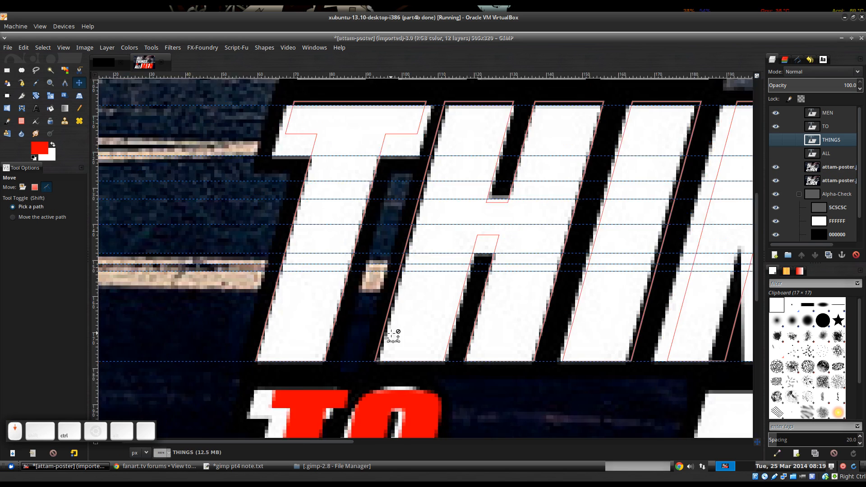
scroll(472, 169, "up", 1)
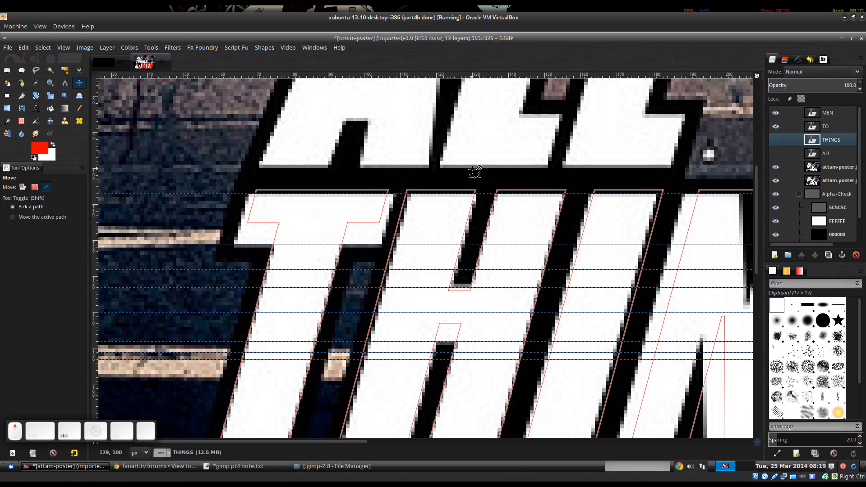
scroll(548, 212, "down", 1)
left_click_drag(620, 269, 548, 280)
scroll(382, 243, "up", 3)
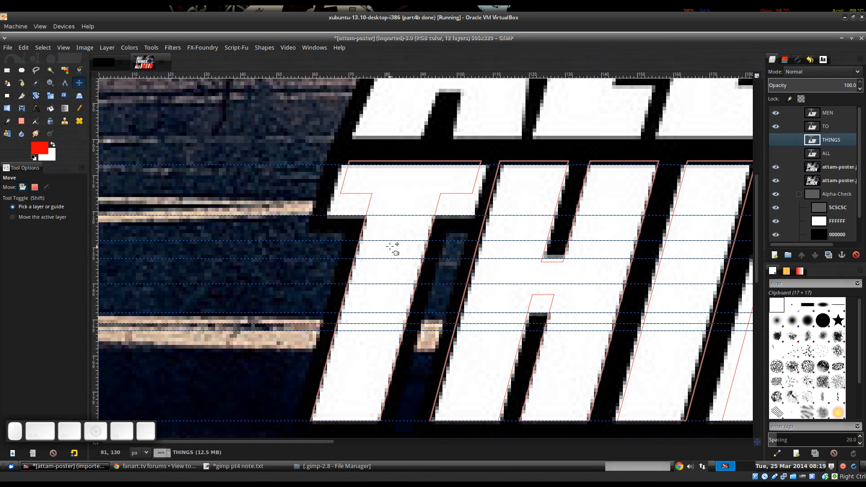
key("b")
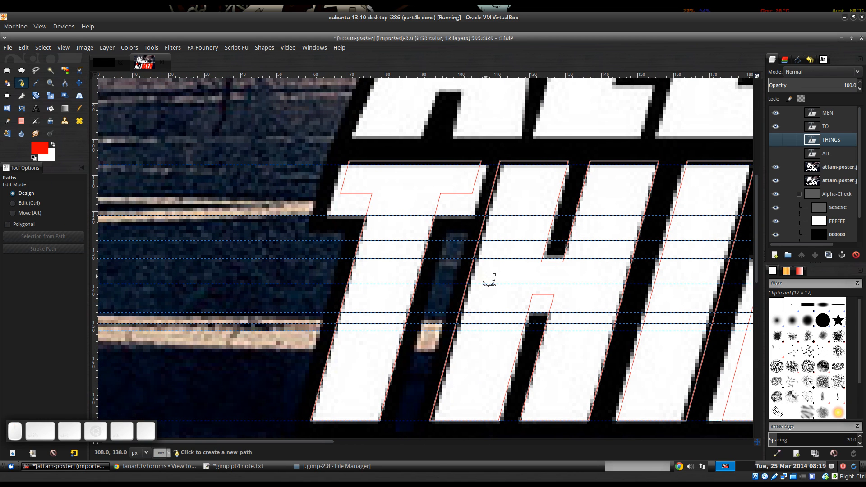
left_click_drag(486, 277, 464, 266)
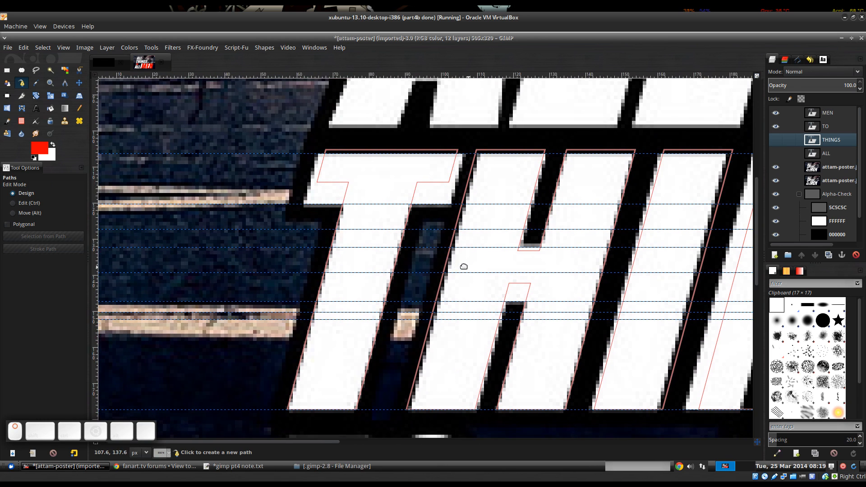
left_click(333, 182)
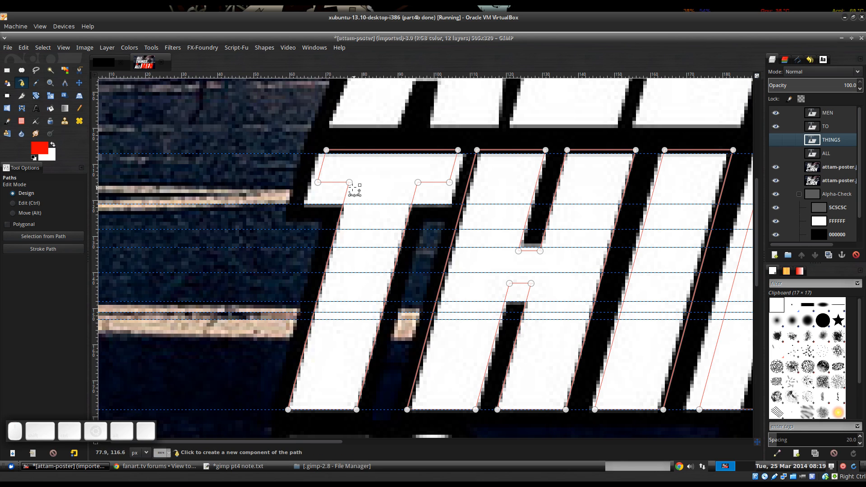
left_click(349, 182)
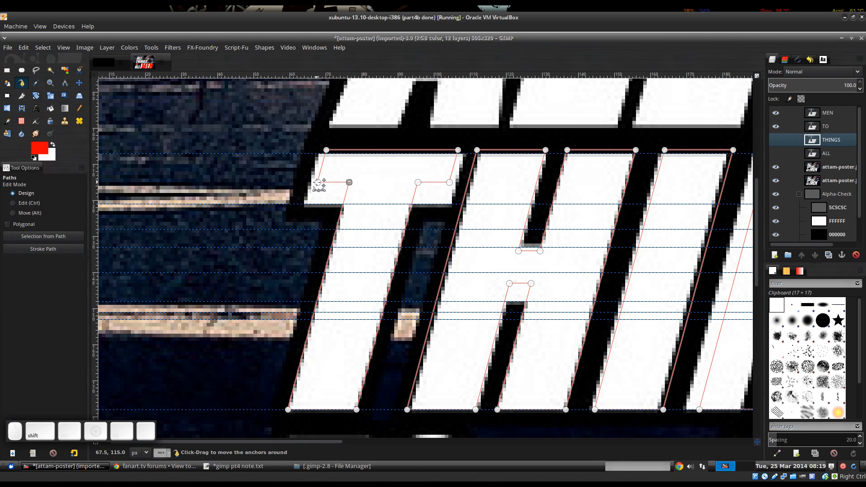
left_click(317, 182, "shift")
left_click(418, 182, "shift")
left_click_drag(449, 182, 443, 204)
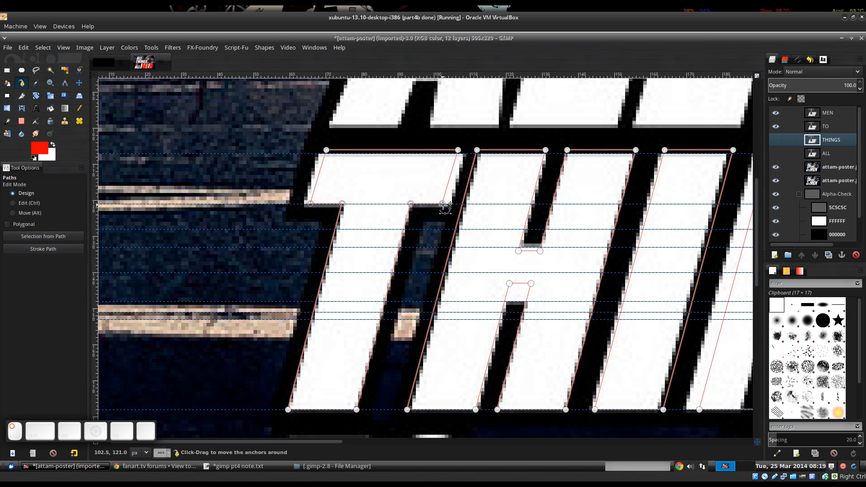
Widen the path's T crossbar by shifting the paired anchors at each end outward to the white letter's edges.
left_click(458, 150)
left_click_drag(444, 204, 451, 204)
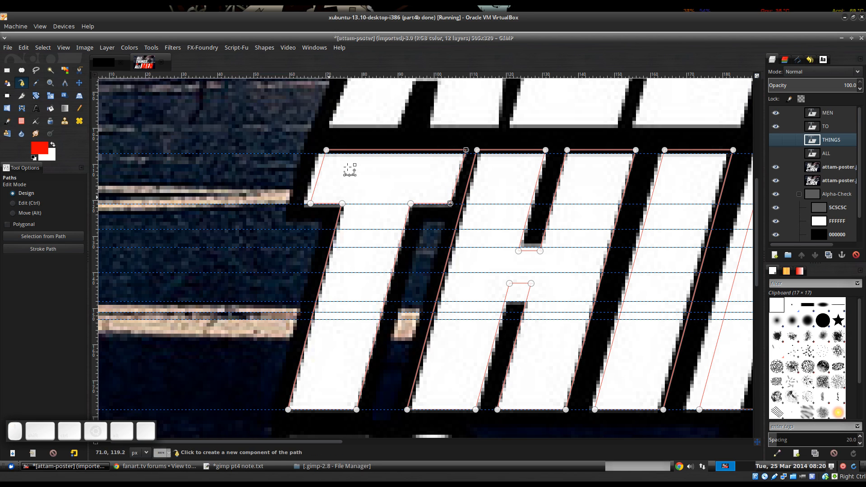
left_click_drag(310, 203, 305, 203)
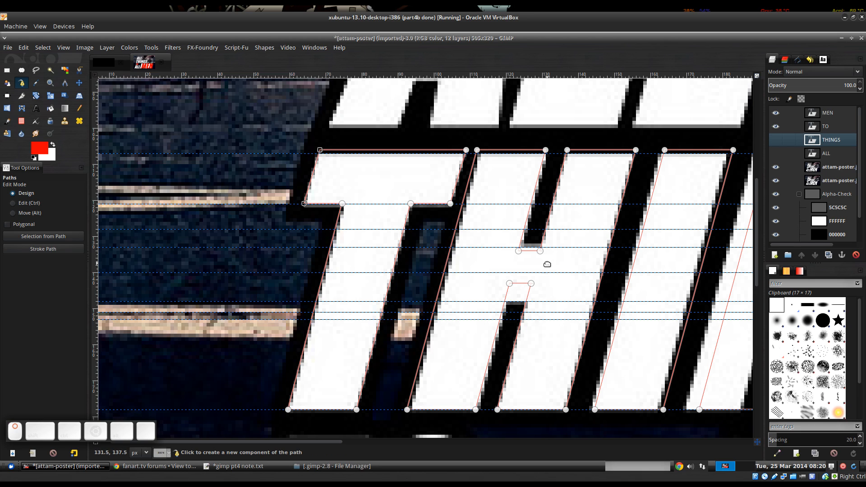
Move the anchor pairs of the H's upper and lower notches onto the guides at the crossbar's edges.
scroll(547, 264, "down", 1)
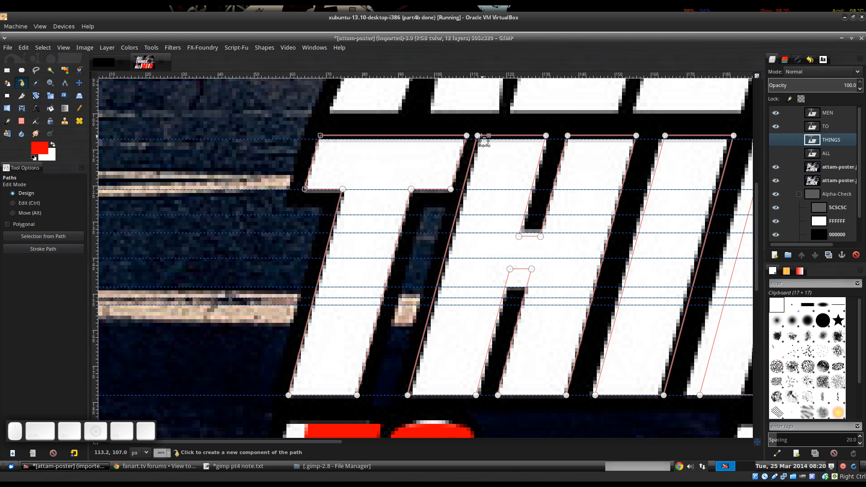
left_click_drag(513, 156, 481, 171)
left_click_drag(558, 241, 567, 221)
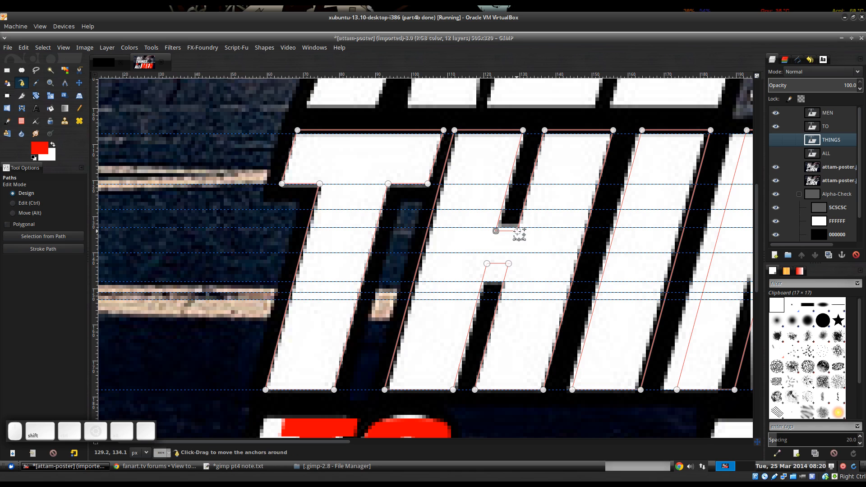
key("ctrl+z")
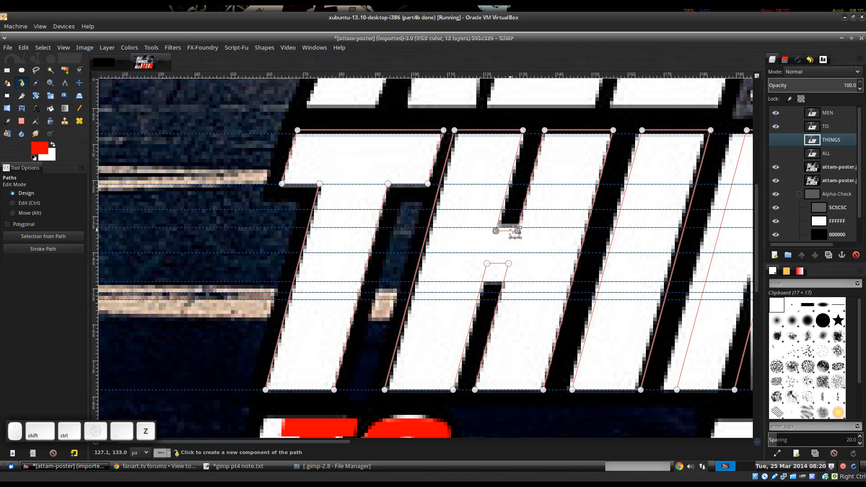
left_click_drag(518, 231, 518, 227)
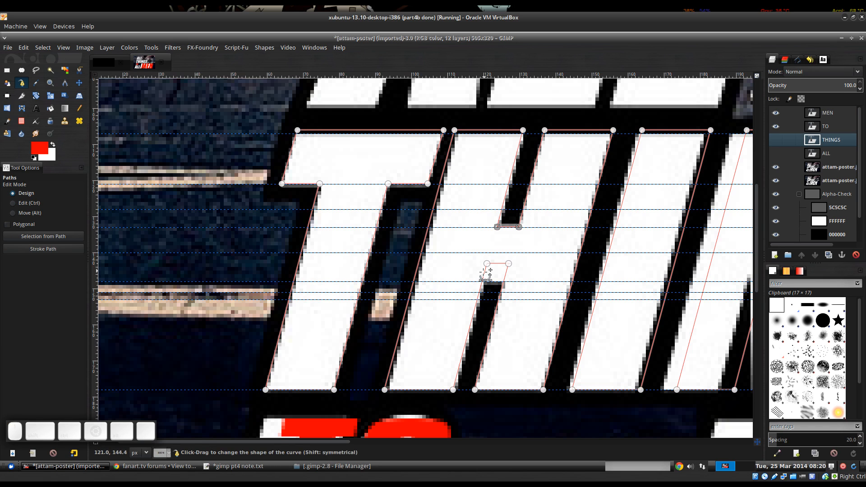
left_click(486, 263)
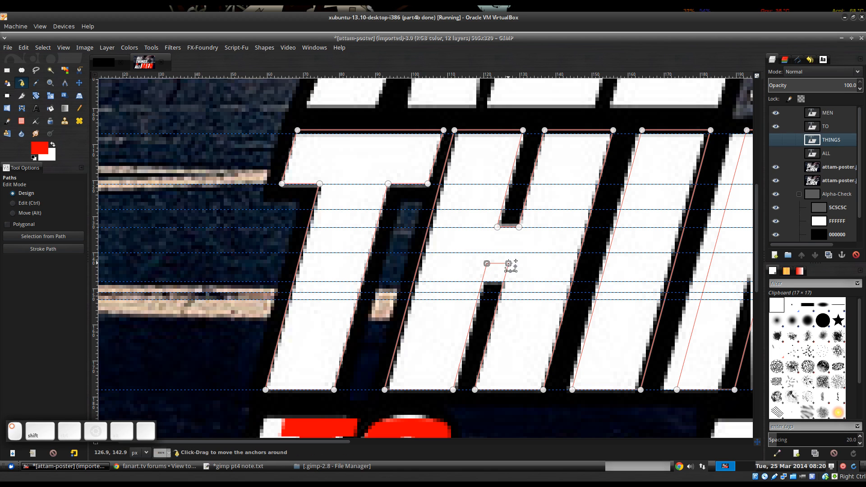
left_click_drag(509, 264, 505, 283)
key("space")
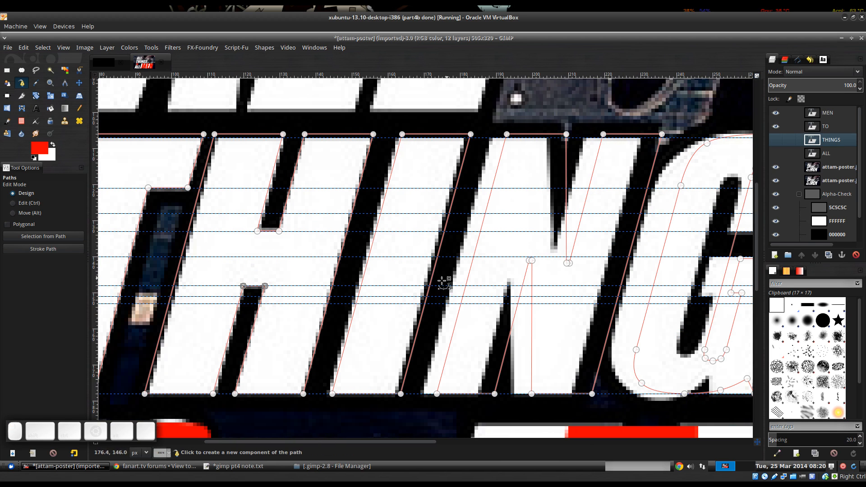
left_click(401, 134)
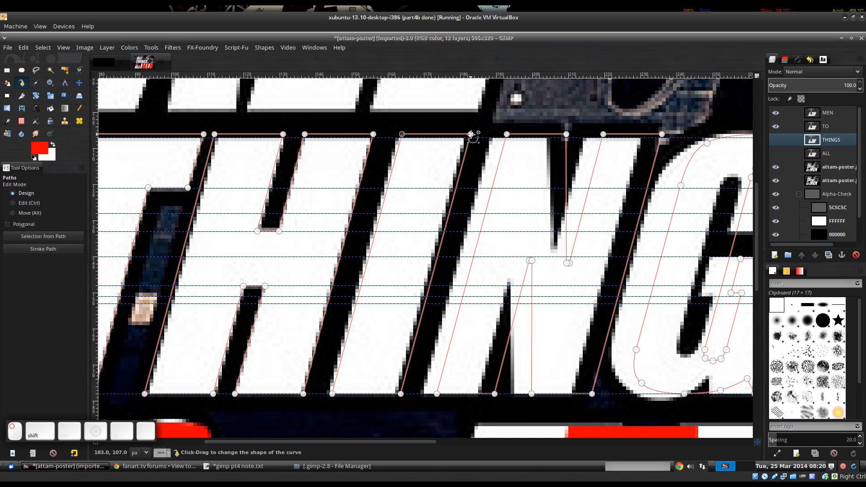
left_click(470, 134, "shift")
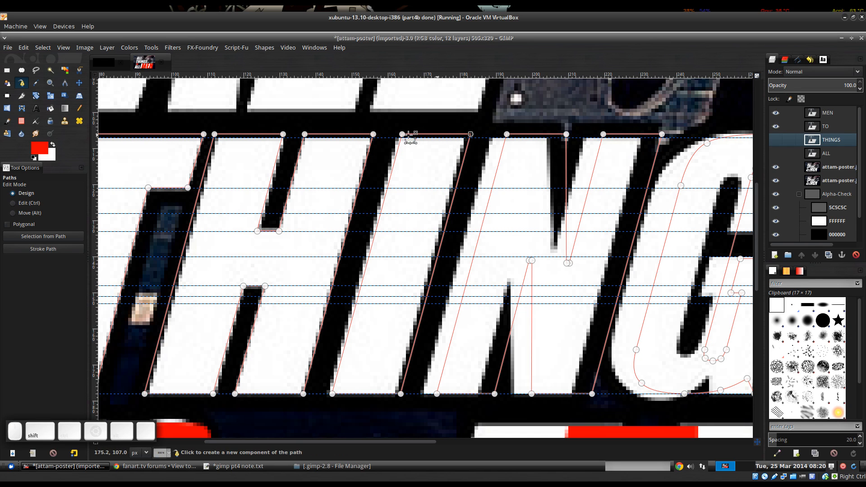
left_click(401, 134, "shift")
left_click(471, 135, "shift")
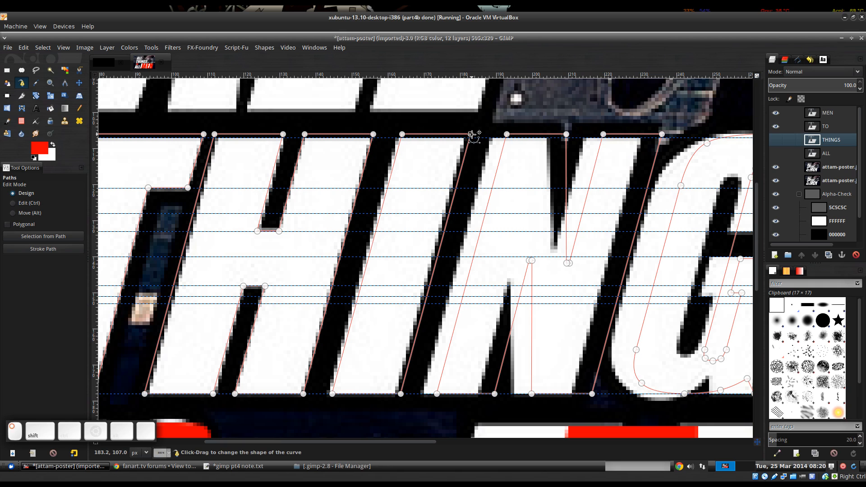
key("ctrl+z")
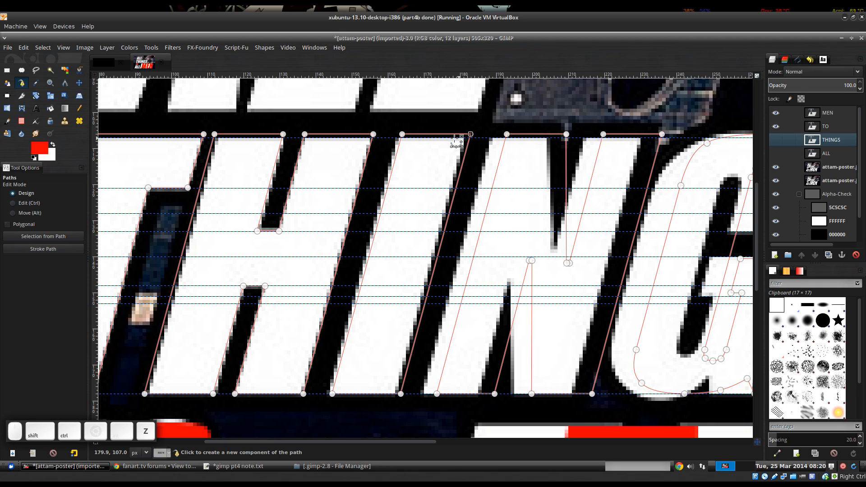
left_click(402, 135)
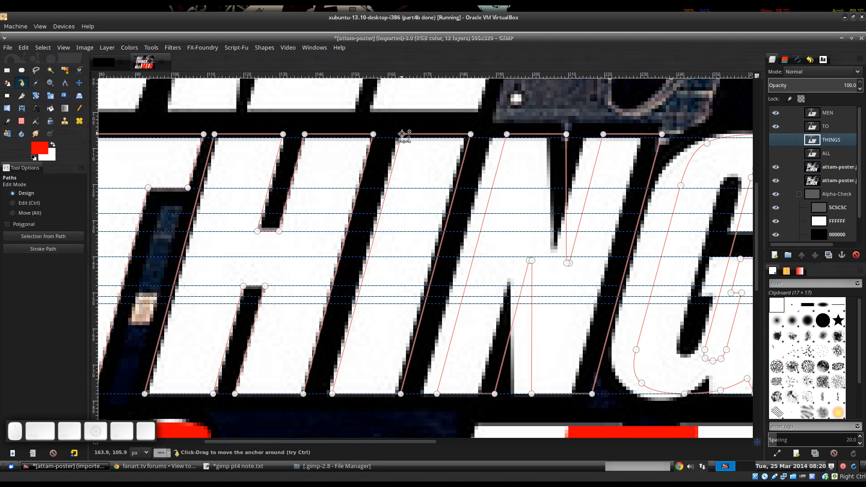
left_click_drag(402, 134, 404, 134)
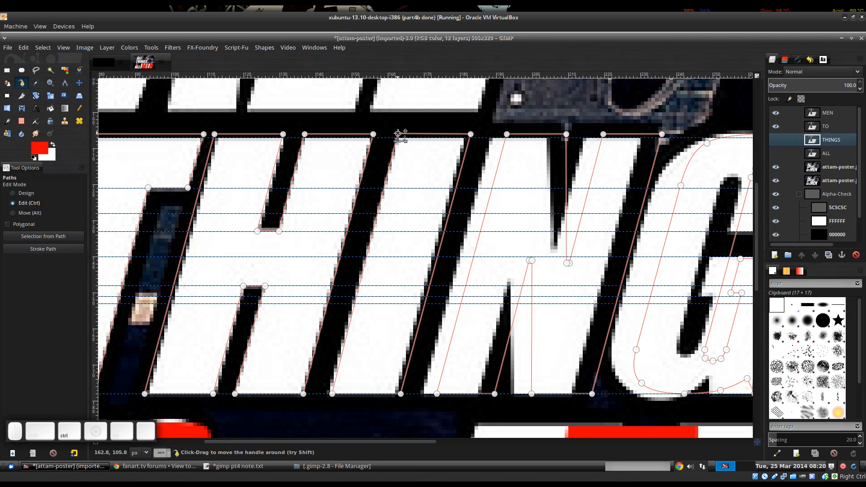
key("ctrl+z")
Select both upper anchors of the I and shift them together slightly left to match the white letter's slant.
left_click(471, 134, "shift")
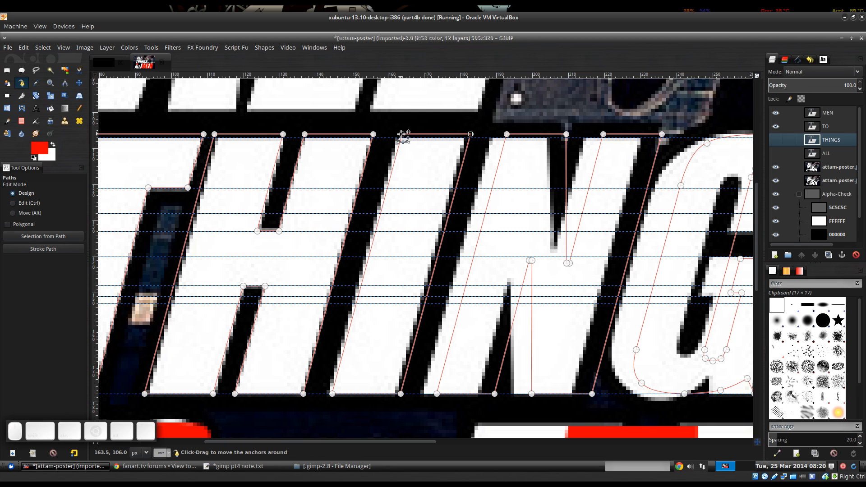
left_click_drag(401, 134, 397, 134)
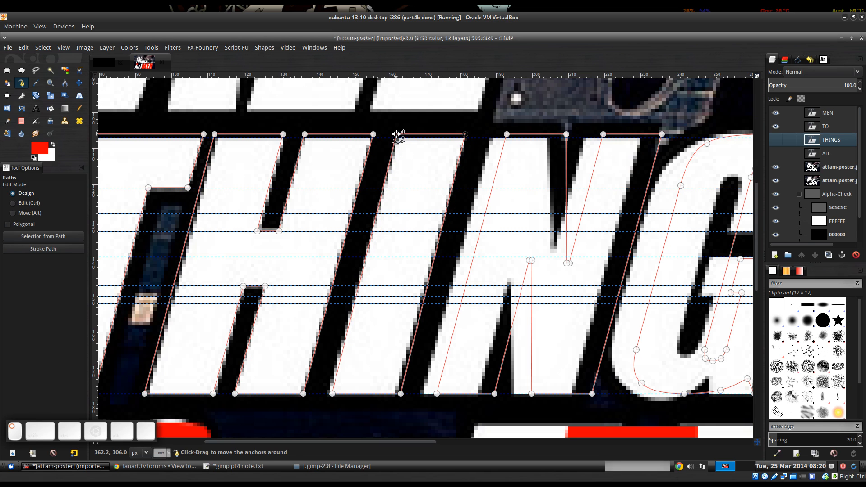
Shift the two upper anchors of the N's left stem leftward to the corners of the white lettering, keeping straight segments.
left_click_drag(585, 232, 546, 221)
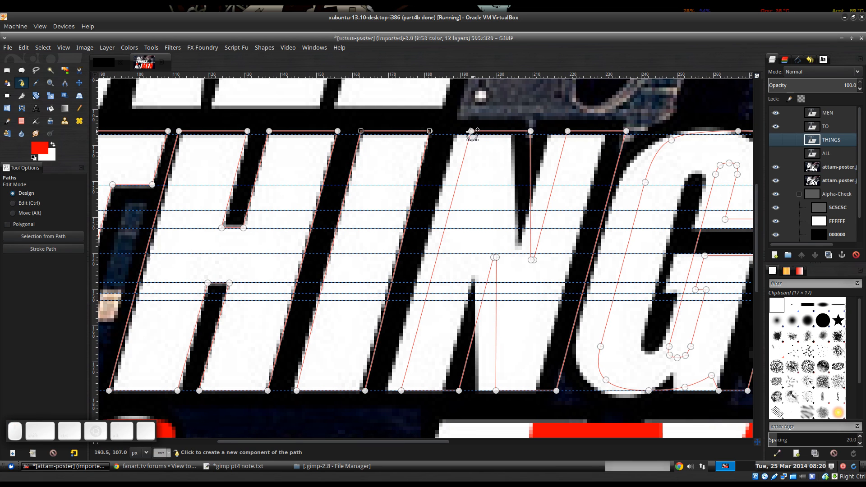
left_click(470, 131)
left_click_drag(470, 131, 460, 133)
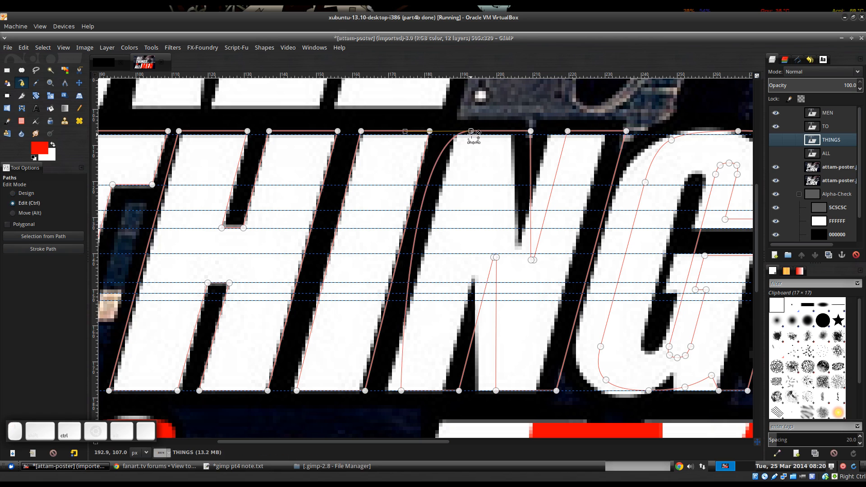
left_click(471, 131, "ctrl")
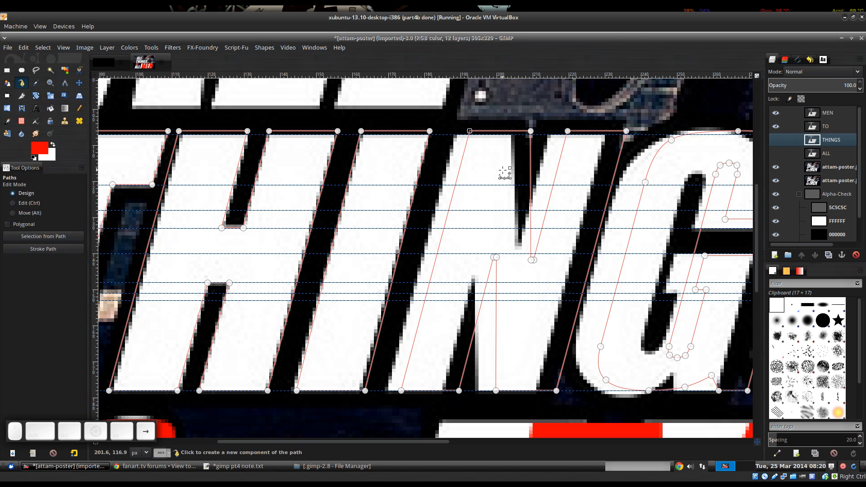
key("Left")
key("Left")
key("Left")
key("Left")
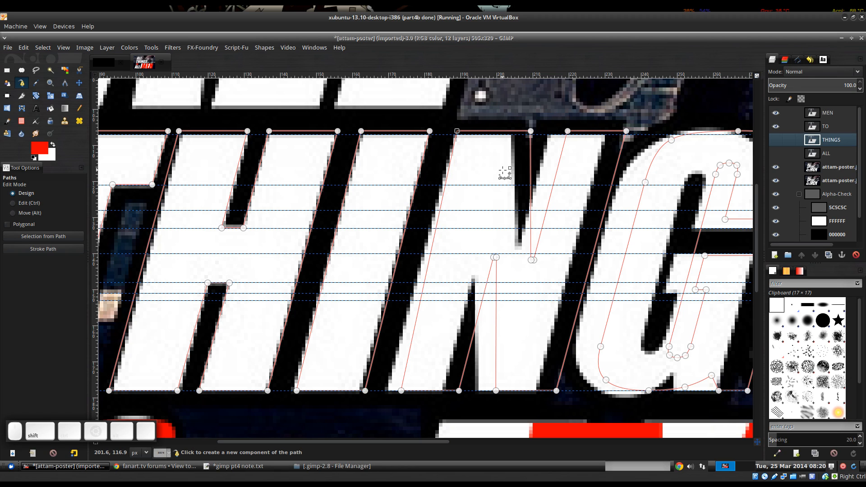
left_click_drag(531, 131, 514, 130)
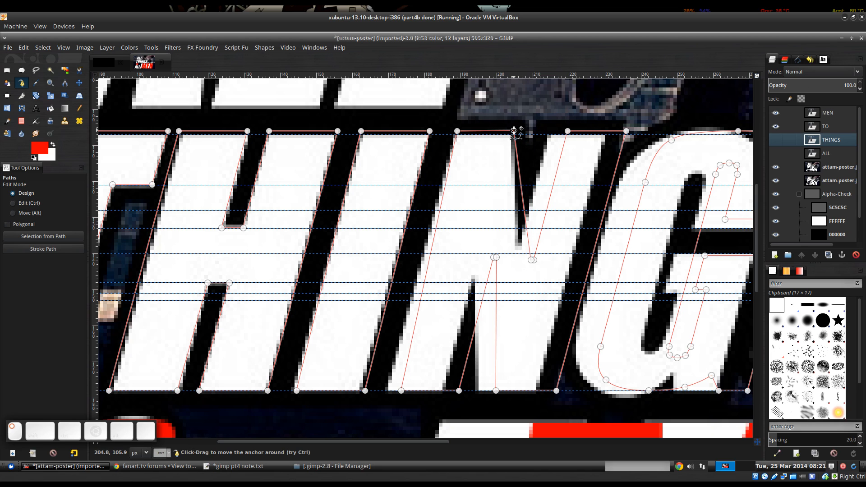
Add a horizontal guide along the path's upper edge and align the upper anchors of the N's right stem to the white lettering.
left_click_drag(589, 75, 608, 129)
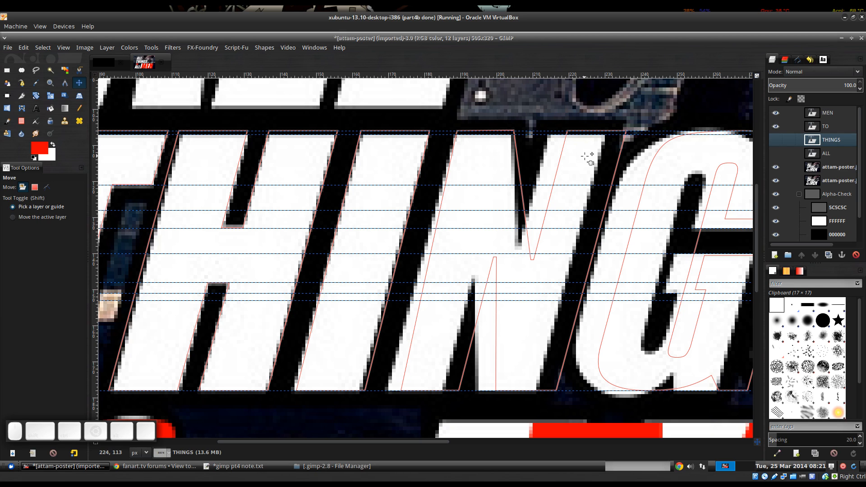
key("b")
left_click(520, 175)
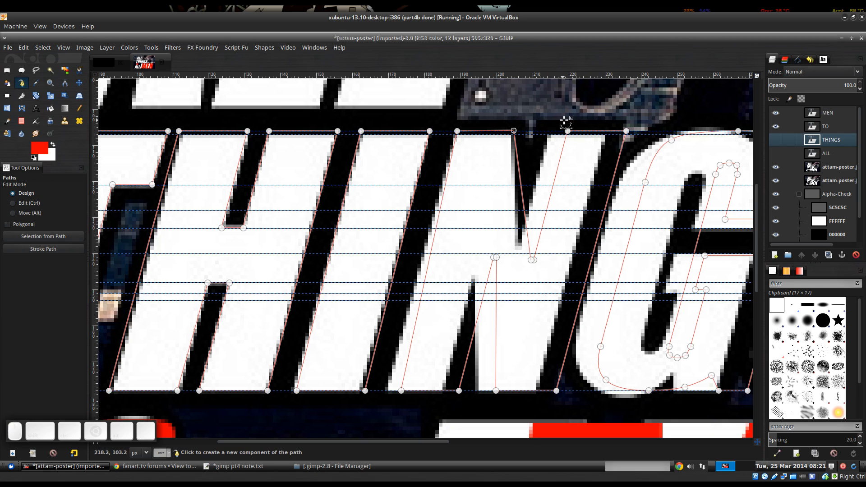
left_click_drag(569, 131, 551, 131)
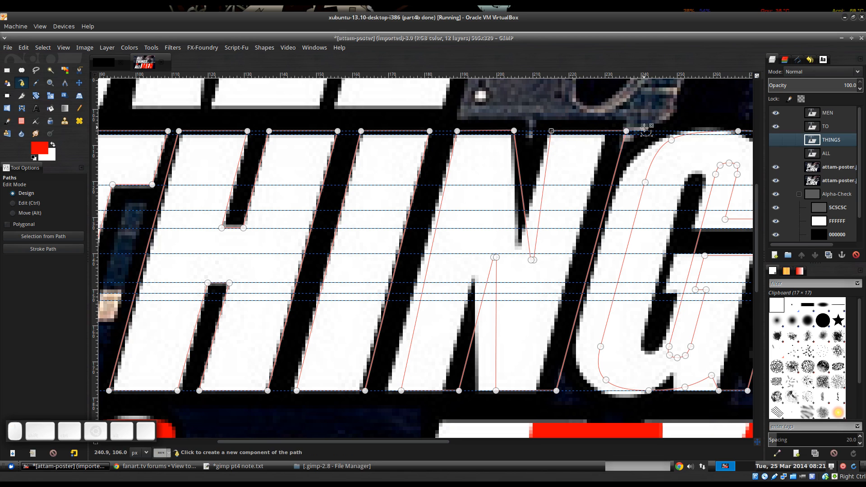
left_click_drag(626, 131, 605, 131)
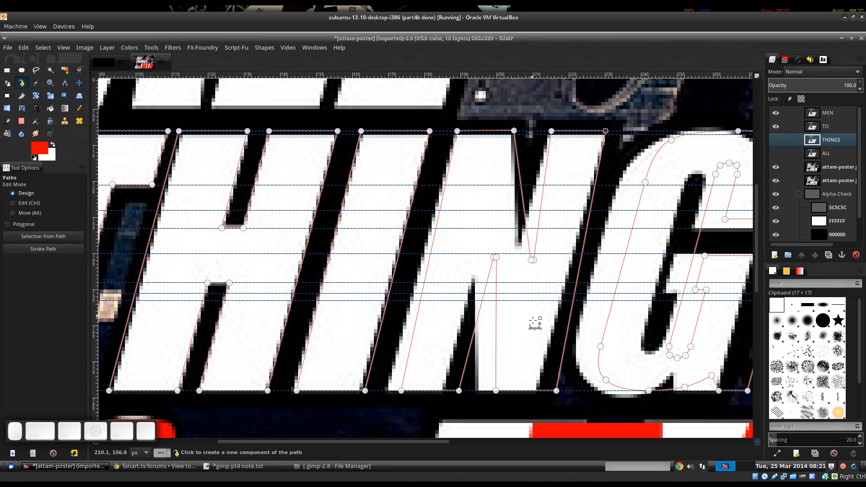
Fit the lower anchors of the N's left stem and diagonal and both notch points to the lettering, deleting the surplus notch anchors.
left_click_drag(505, 386, 387, 390)
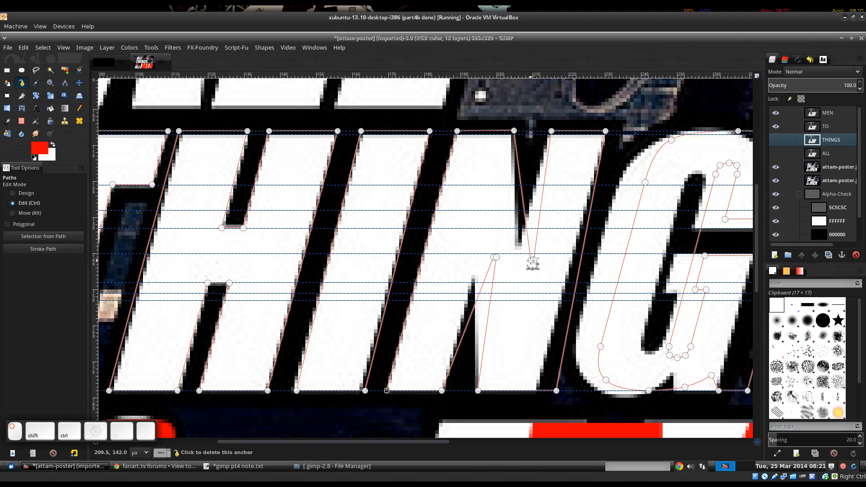
left_click_drag(531, 260, 472, 276)
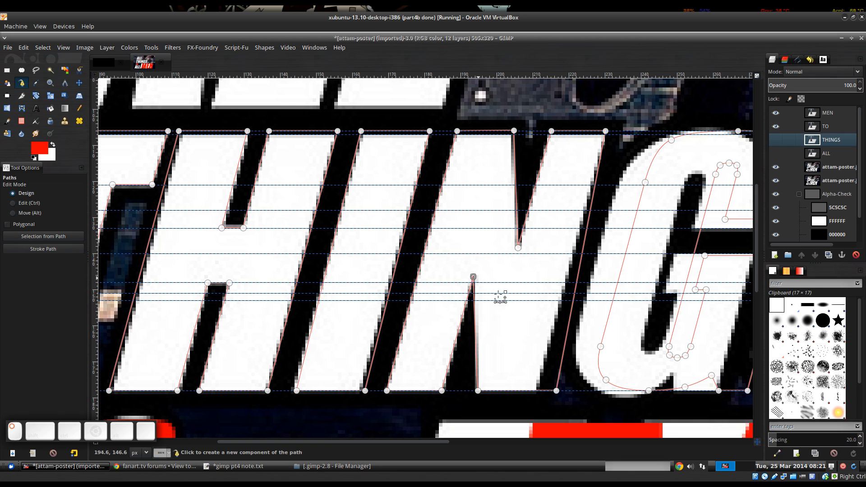
Move the lower outer anchor of the N's right stem leftward along the baseline to the white lettering's corner.
left_click_drag(556, 391, 536, 391)
scroll(634, 253, "right", 5)
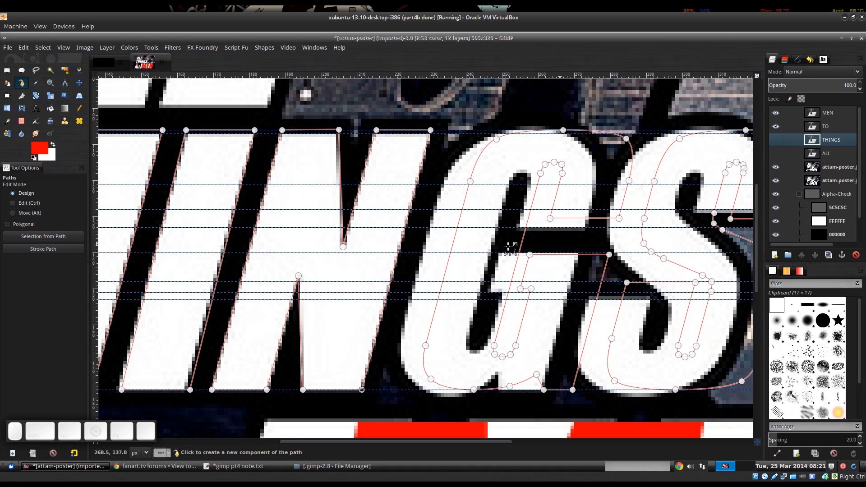
Shift the G and S components of the path leftward as whole outlines onto their white letters.
left_click(25, 213)
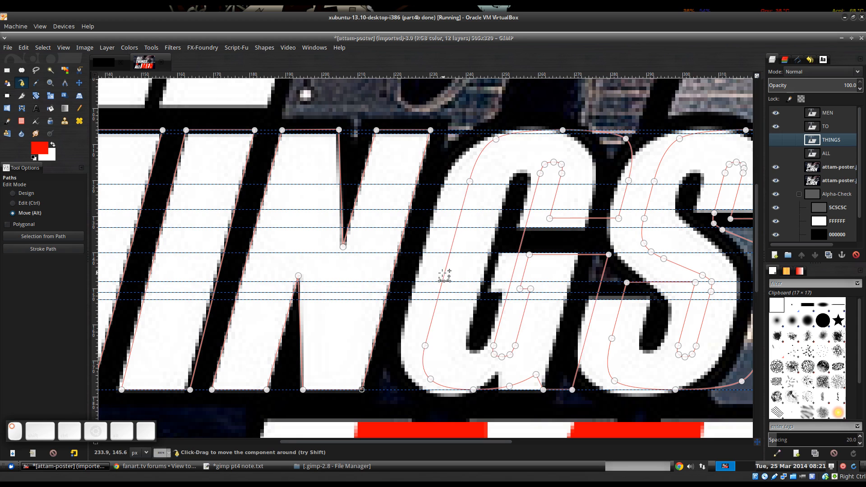
left_click_drag(447, 276, 430, 273)
key("ctrl+z")
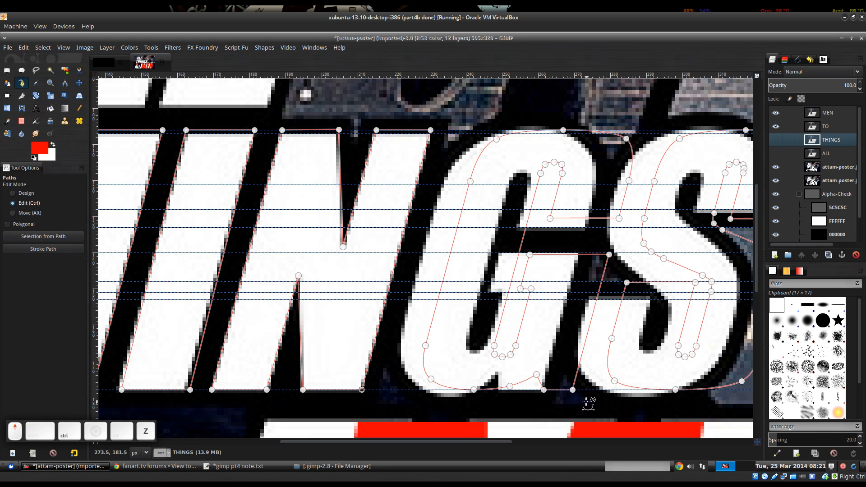
scroll(552, 383, "up", 2)
left_click_drag(529, 378, 500, 378)
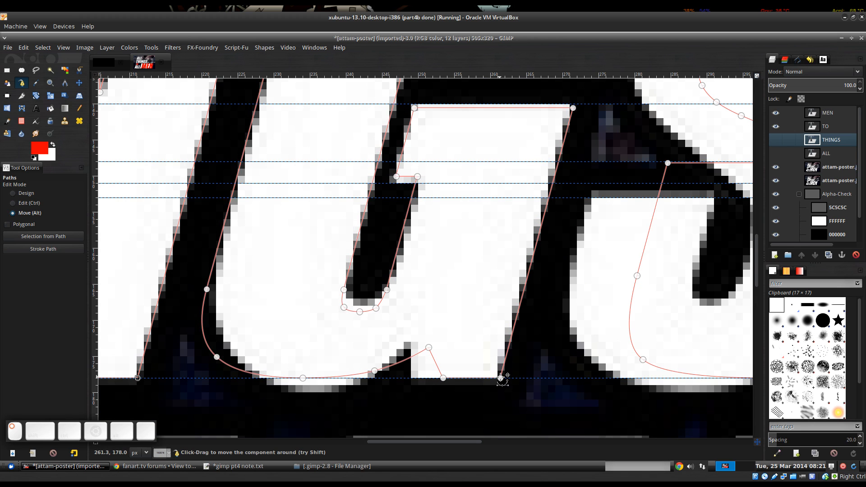
scroll(522, 359, "down", 2)
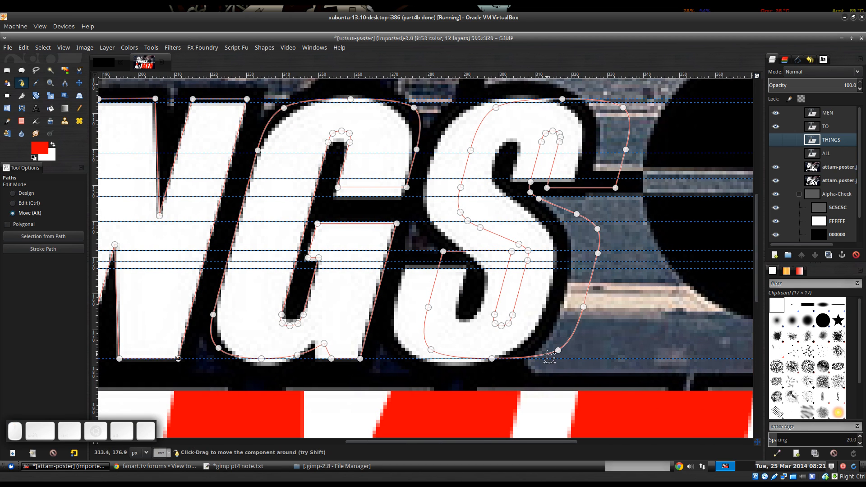
left_click_drag(493, 359, 459, 359)
scroll(542, 262, "down", 1)
mouse_move(401, 198)
left_mouse_down()
mouse_move(499, 198)
mouse_move(514, 239)
left_mouse_up()
scroll(499, 198, "up", 1)
Return the Paths tool to Design mode and activate the THINGS path for anchor editing around the G.
key("b")
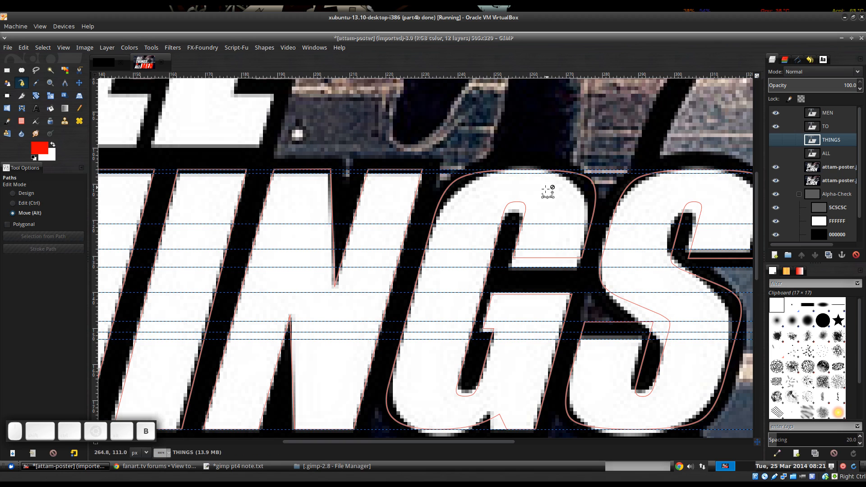
left_click(36, 195)
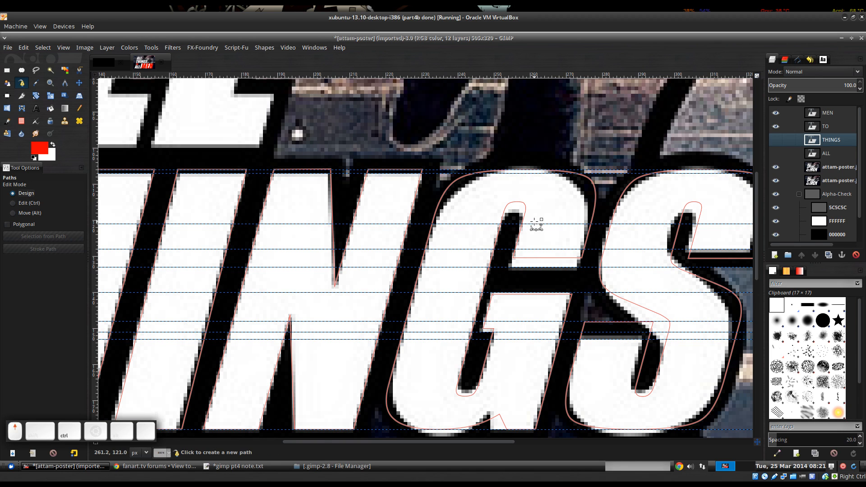
scroll(536, 224, "up", 1)
left_click(514, 203)
scroll(501, 218, "up", 1)
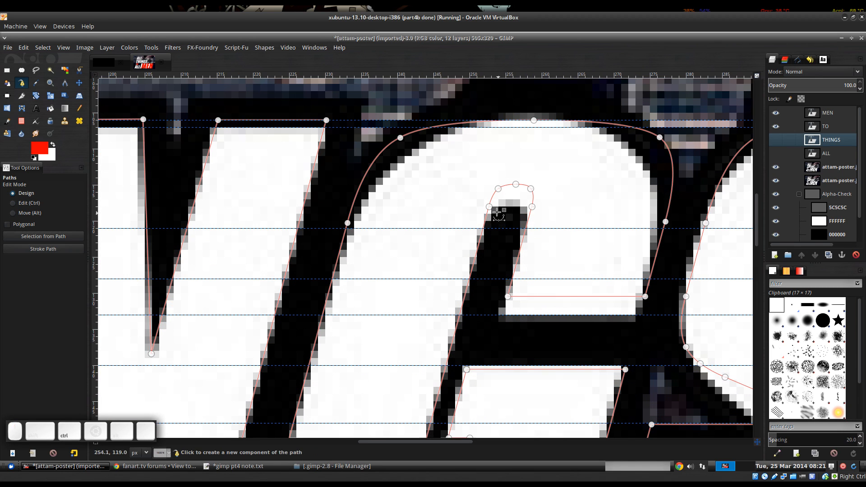
left_click(489, 207)
left_click(498, 189, "shift")
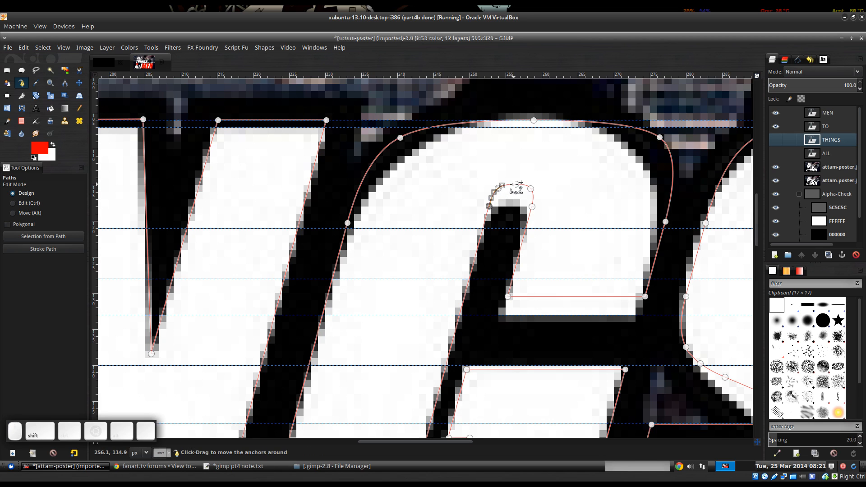
left_click(515, 184, "shift")
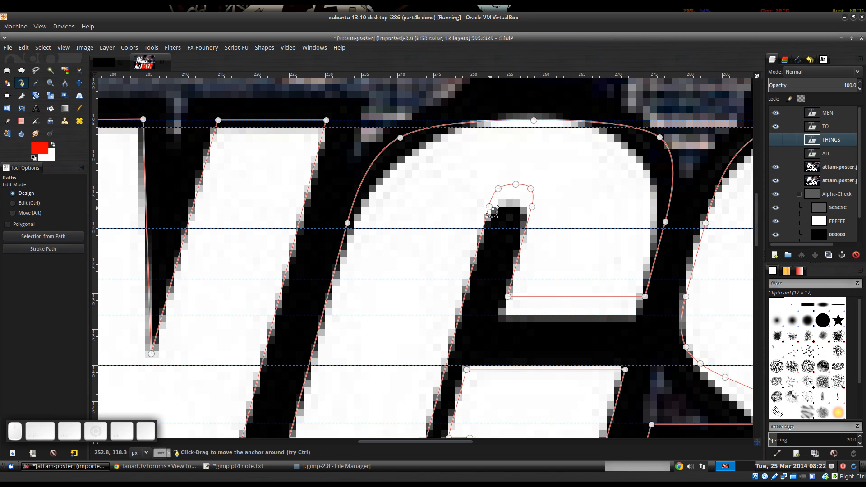
scroll(491, 210, "up", 1)
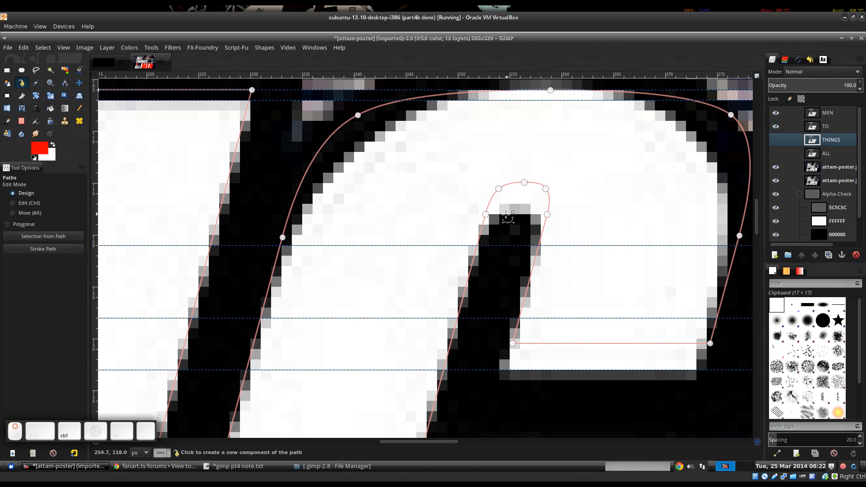
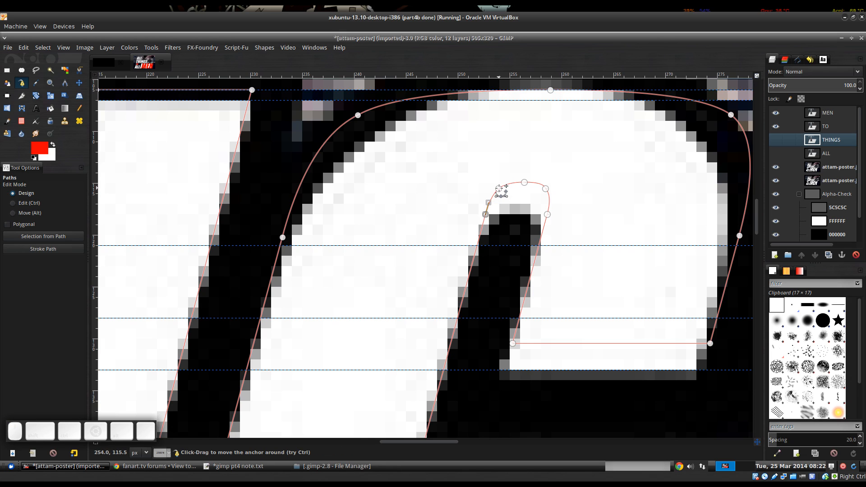
left_click(524, 182)
key("ctrl+z")
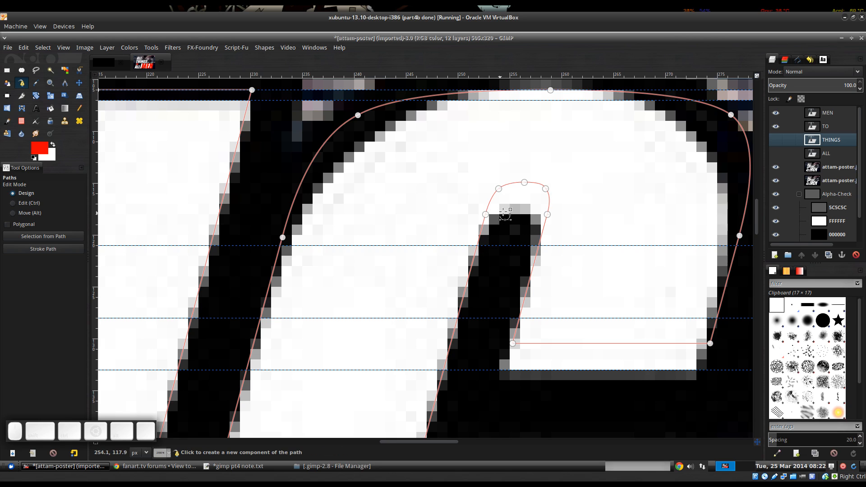
left_click(498, 189, "shift")
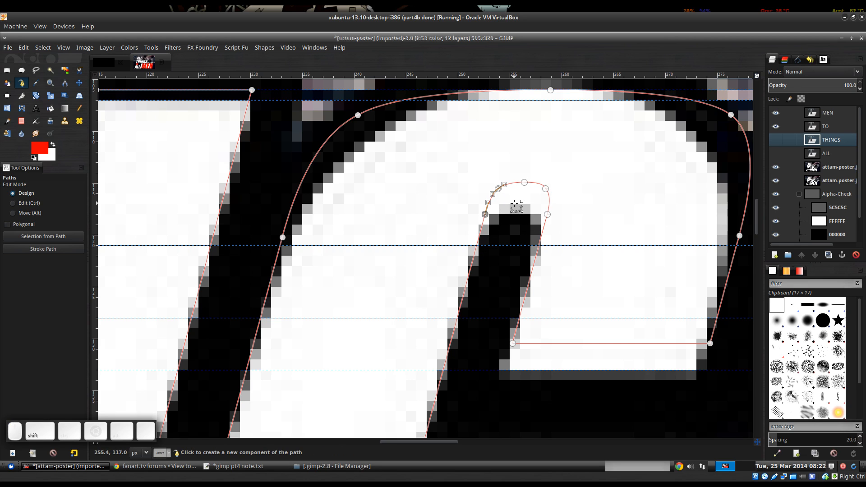
key("ctrl")
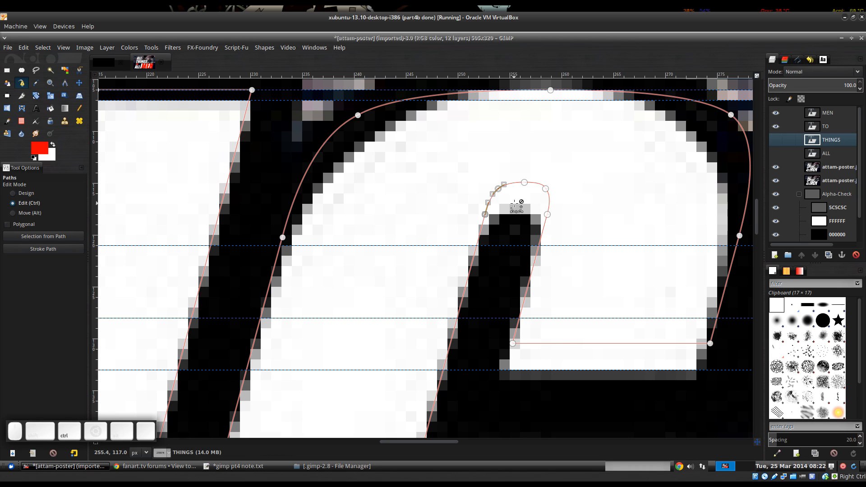
key("ctrl+z")
Move the five anchors of the G's upper counter curve down together to the inner edge of the white lettering.
key("shift")
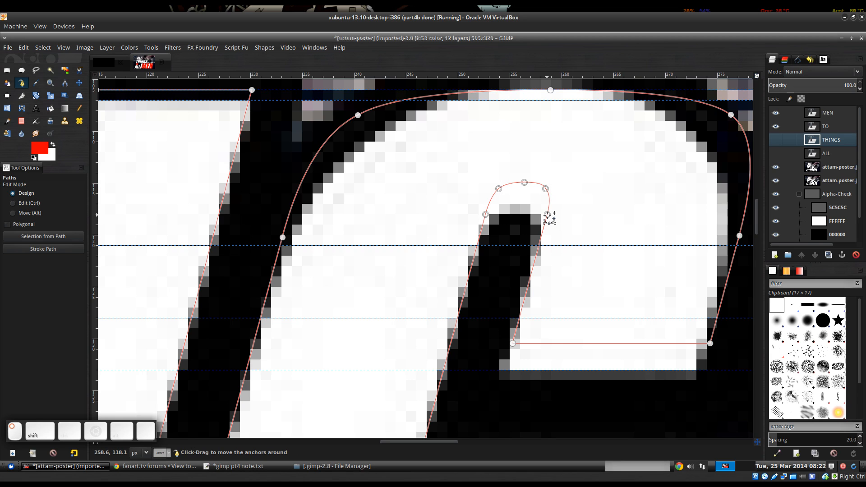
left_click_drag(547, 215, 538, 245)
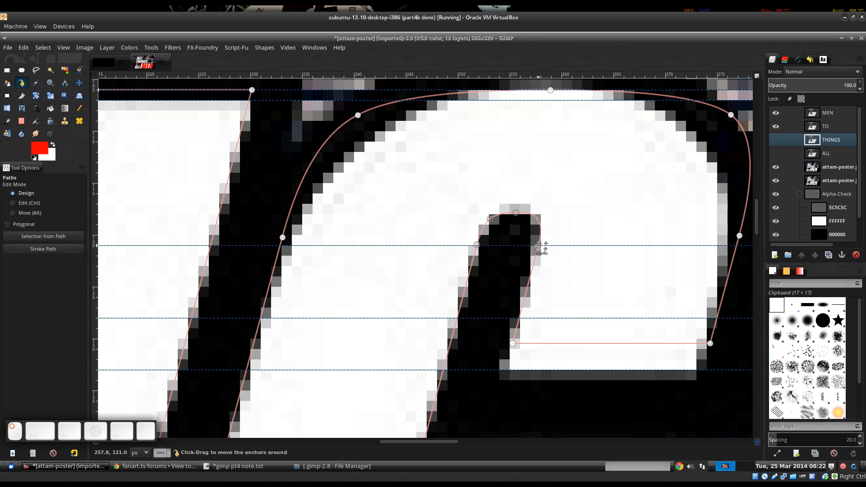
Select the five anchors rounding the bottom of the G's counter and move them up together to fit the lettering.
left_click_drag(560, 347, 600, 149)
left_click_drag(543, 328, 593, 174)
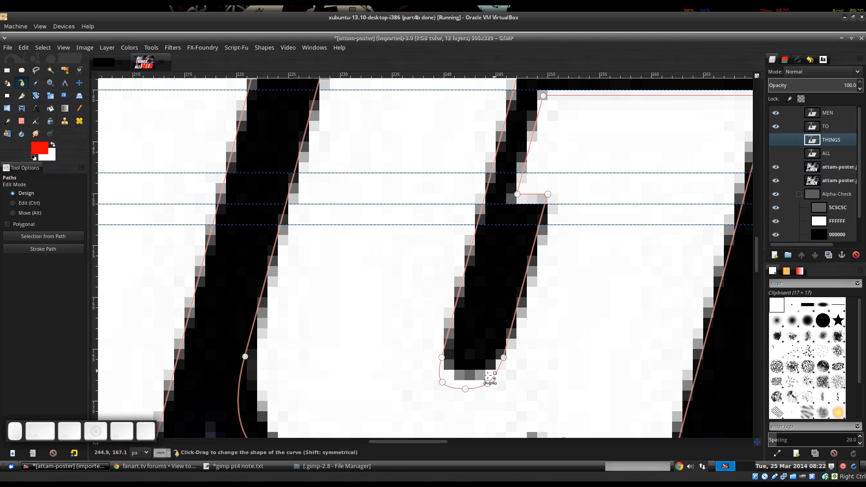
left_click(441, 357)
left_click(442, 382, "shift")
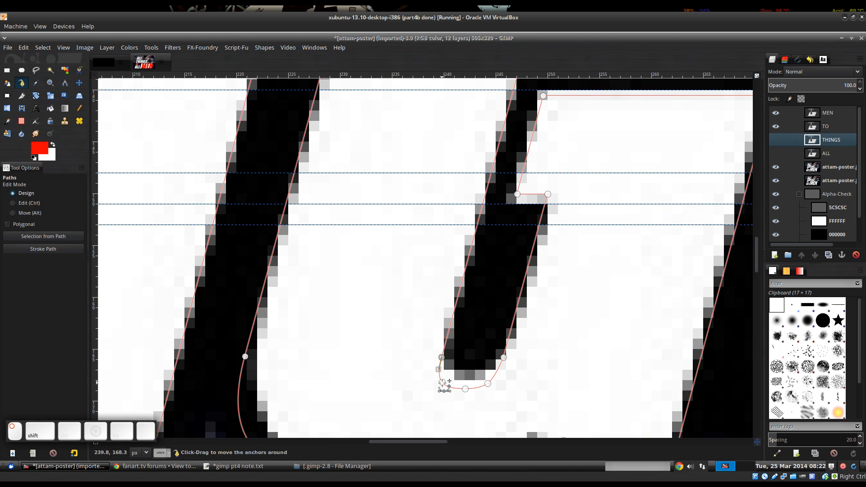
left_click(465, 388, "shift")
left_click(488, 383, "shift")
left_click(503, 357, "shift")
left_click_drag(505, 357, 509, 345)
Align the upper edge anchors of the G's crossbar and the two inner notch anchors below it with their guides.
left_click_drag(611, 269, 603, 328)
left_click_drag(611, 222, 541, 234)
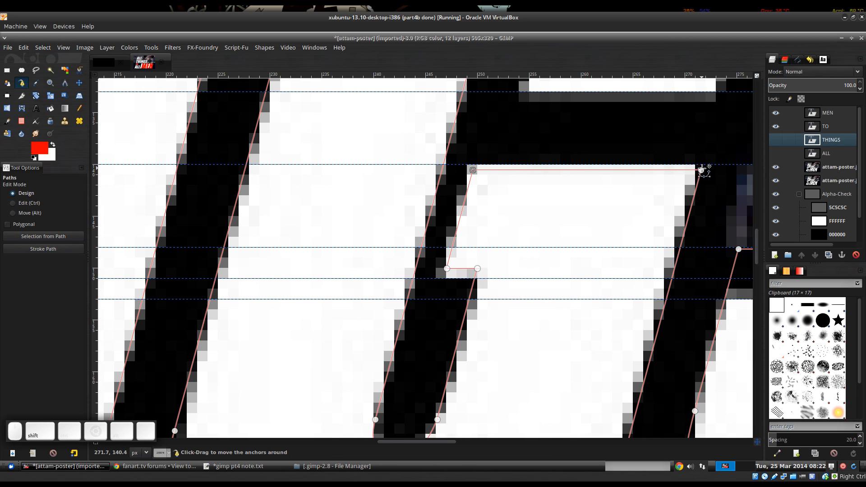
left_click_drag(701, 170, 701, 166)
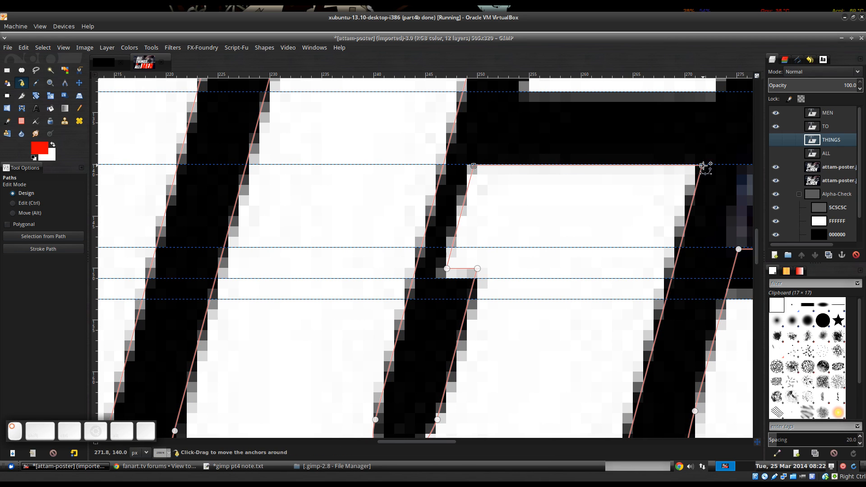
left_click(477, 268)
left_click_drag(447, 268, 444, 279)
Delete the surplus upper anchors on both sides of the G's outer top curve and adjust the curve's right side.
scroll(623, 278, "down", 3)
left_click_drag(622, 261, 622, 273)
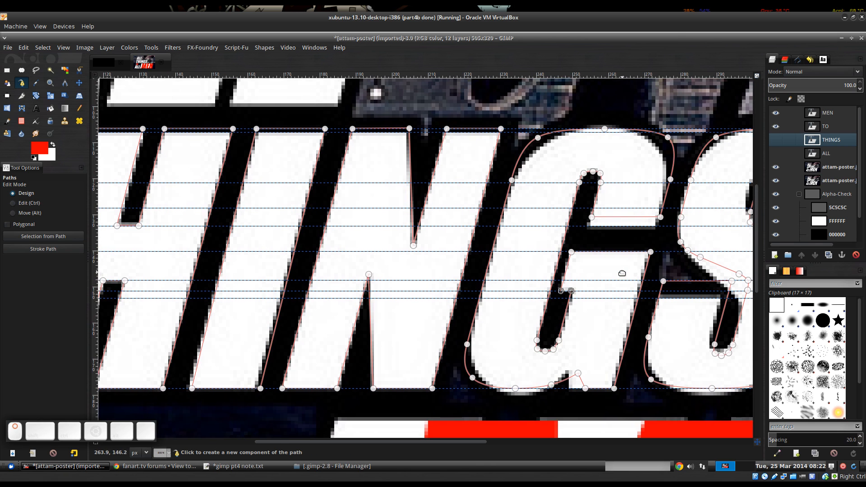
left_click_drag(646, 196, 609, 240)
left_click(631, 182, "ctrl+shift")
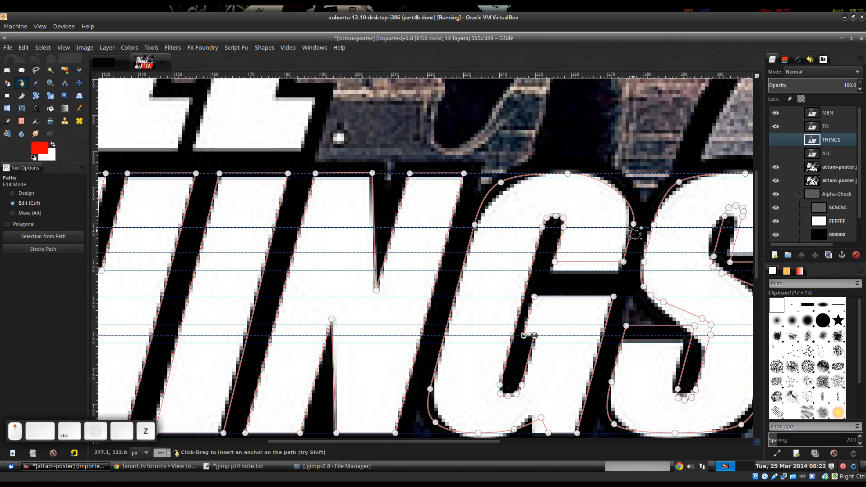
scroll(632, 225, "up", 3)
left_click_drag(635, 214, 625, 221)
left_click_drag(481, 274, 629, 325)
left_click(407, 142, "ctrl+shift")
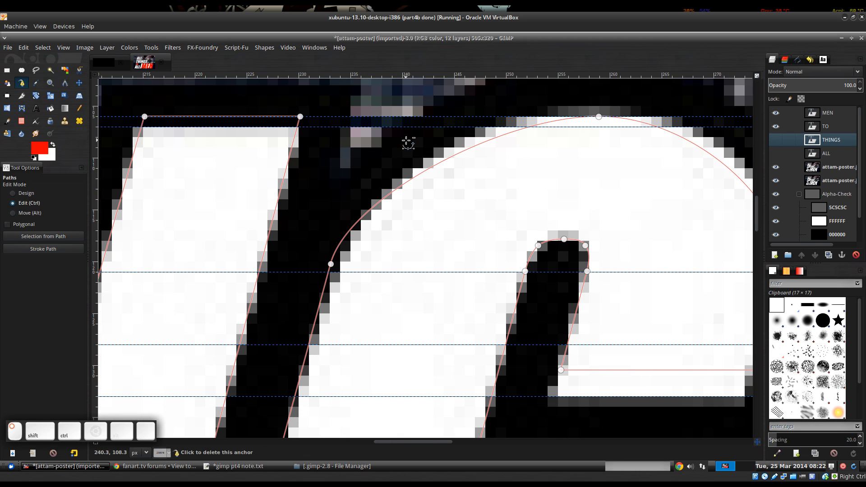
Reshape the G's outer top curve with the left anchor's handle and long horizontal handles on the top anchor.
left_click_drag(332, 269, 352, 207)
scroll(449, 246, "down", 1)
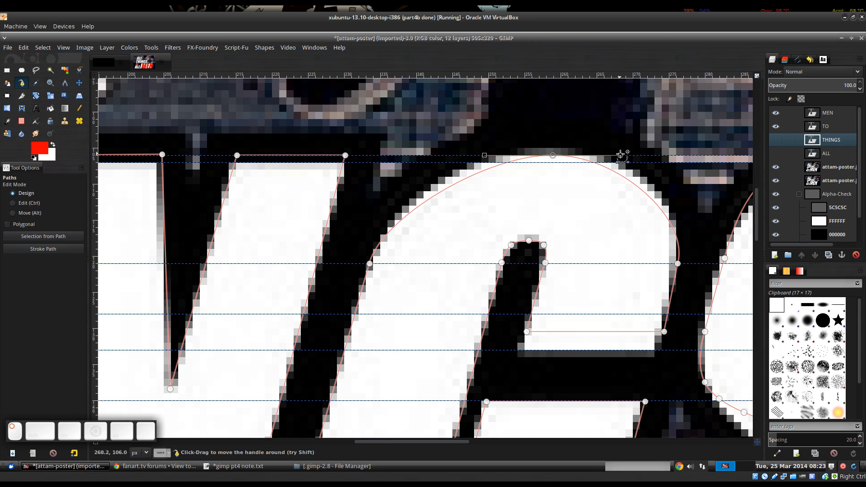
left_click_drag(620, 154, 598, 150)
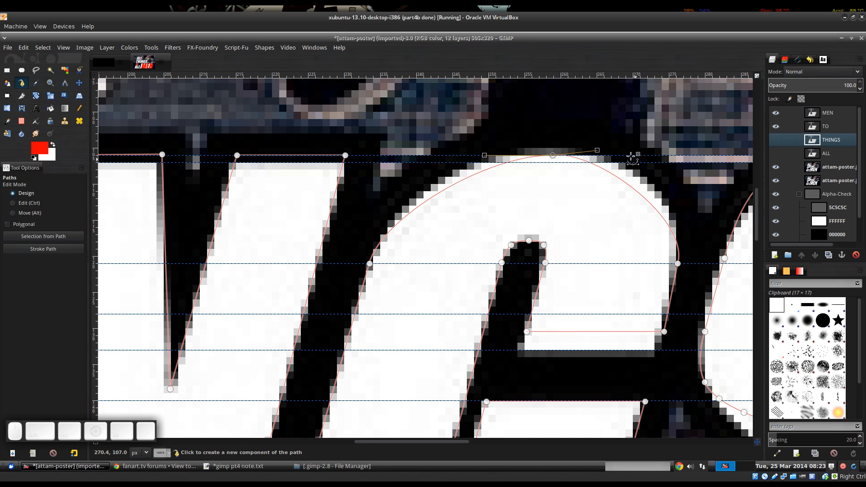
left_click_drag(598, 149, 589, 155)
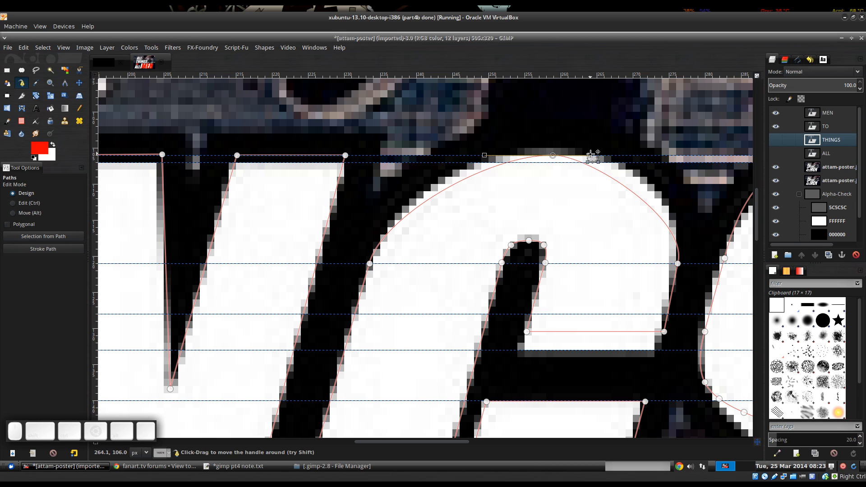
left_click_drag(590, 154, 656, 154)
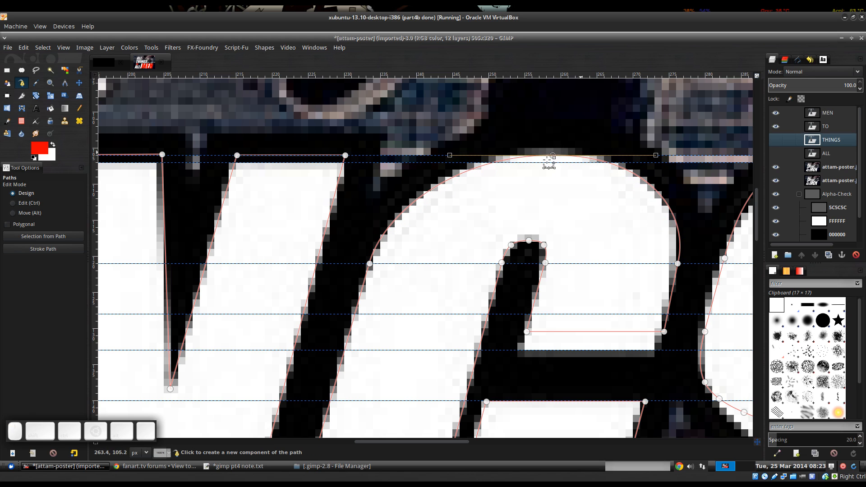
Move both lower anchors of the G's upper arm down together to the guide at the arm's white edge.
left_click_drag(640, 241, 628, 161)
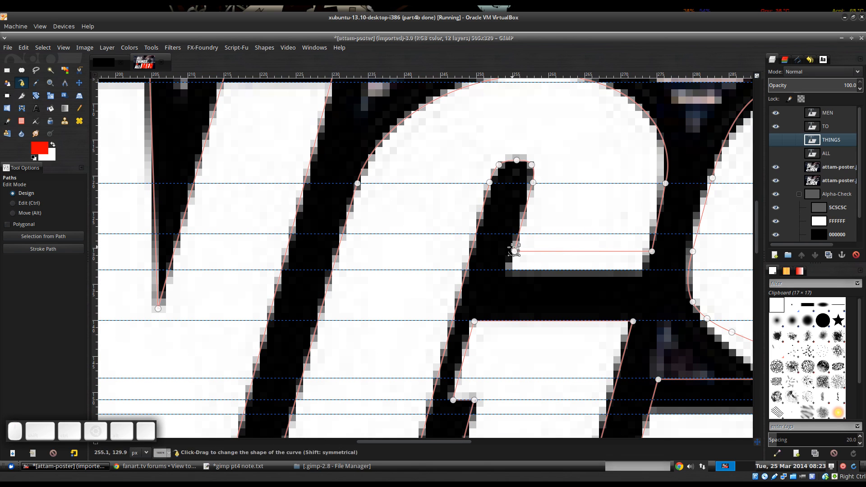
left_click(514, 251)
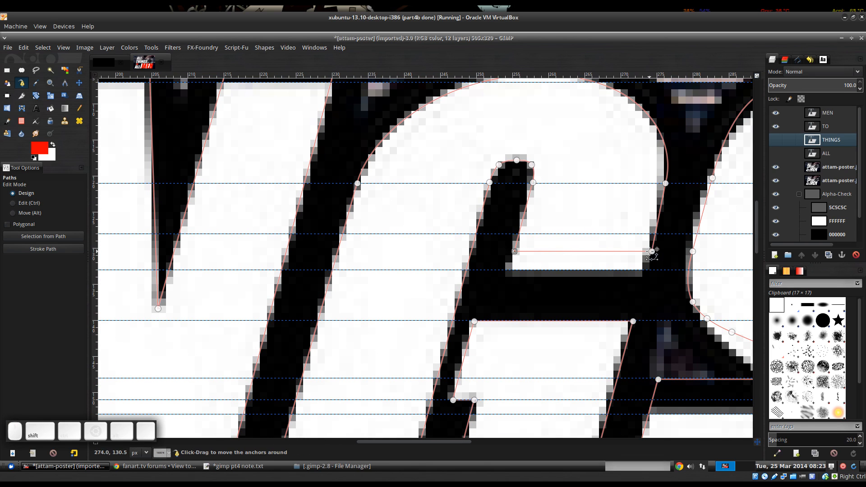
left_click_drag(652, 251, 648, 269)
Fit the notch peak and the adjacent baseline anchor at the foot of the G to the white lettering.
left_click_drag(636, 321, 705, 140)
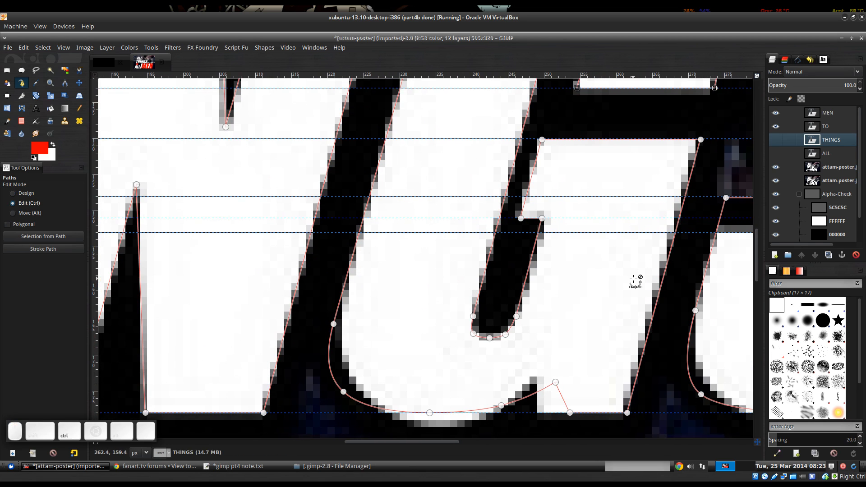
left_click_drag(633, 311, 633, 250)
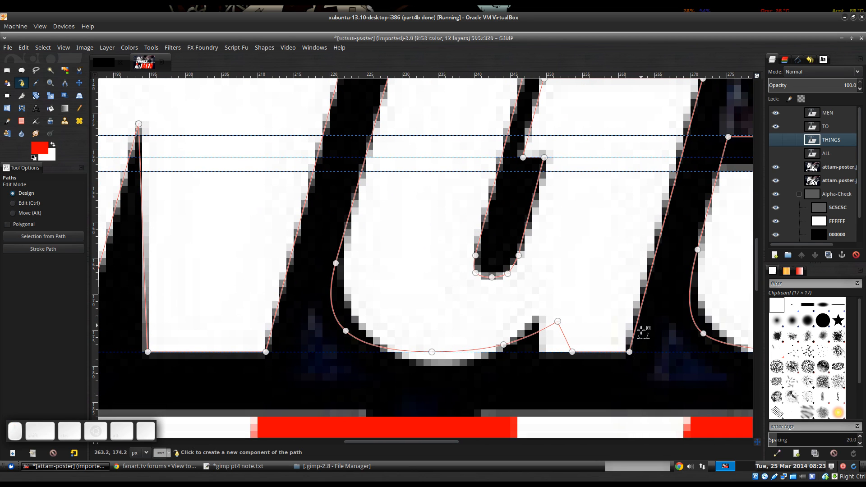
left_click_drag(558, 321, 535, 317)
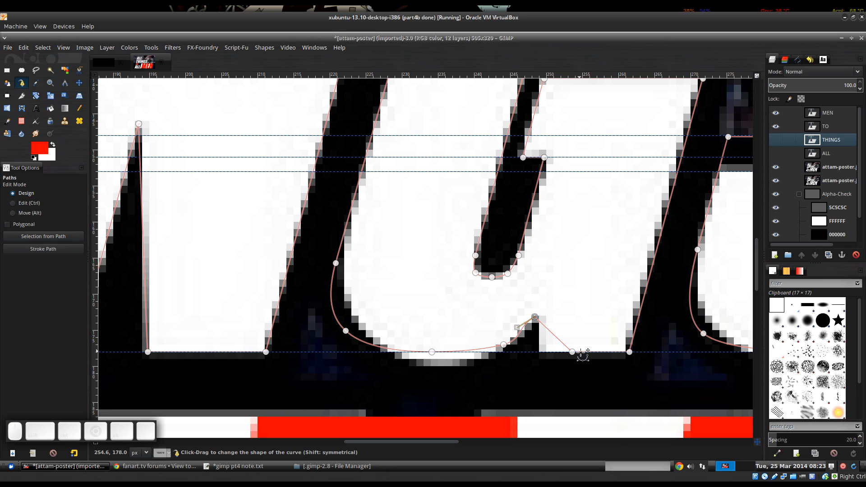
left_click(540, 352)
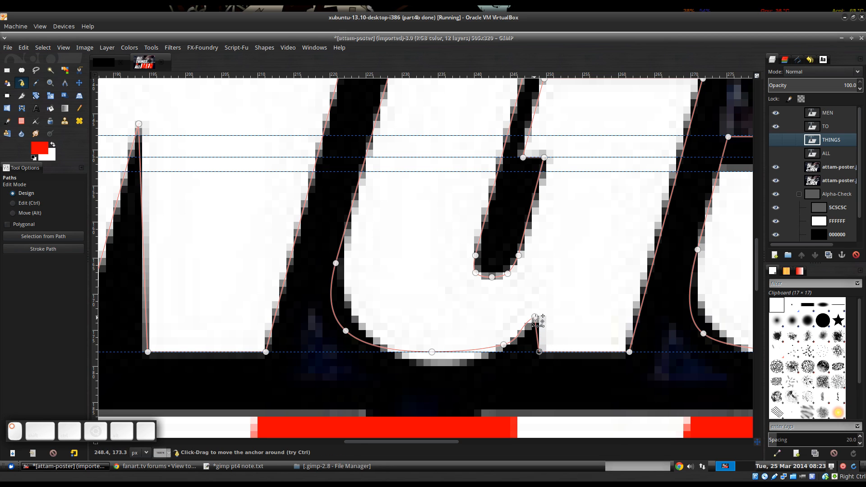
left_click_drag(535, 317, 540, 319)
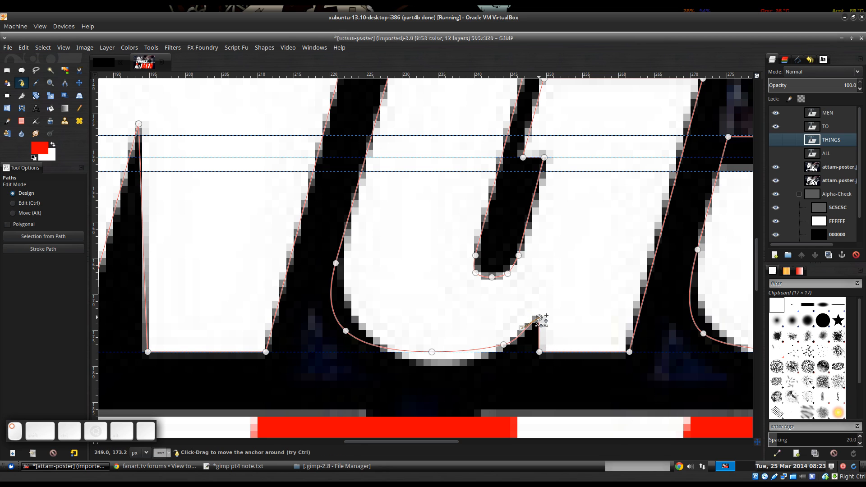
Delete the surplus lower anchors on the G's bottom bowl and reshape its curve with the left anchor and horizontal handles on the bottom anchor.
left_click(504, 345, "ctrl+shift")
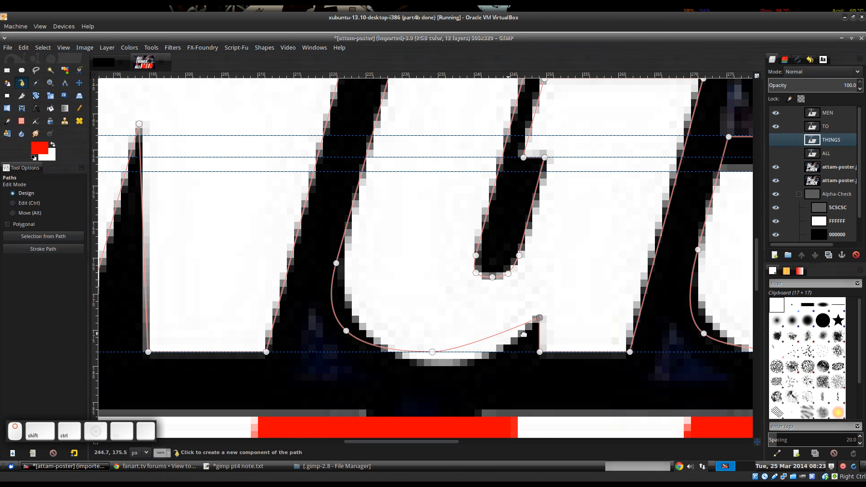
scroll(520, 334, "left", 2)
left_click(398, 330, "ctrl+shift")
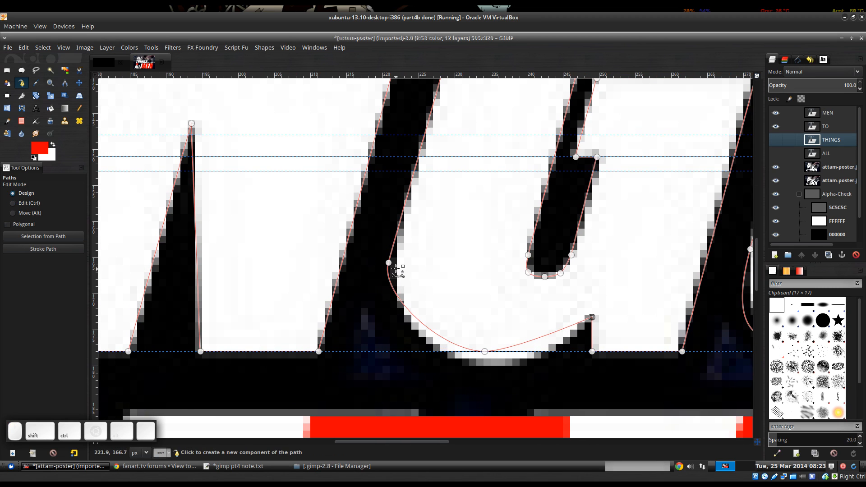
left_click_drag(388, 262, 394, 252)
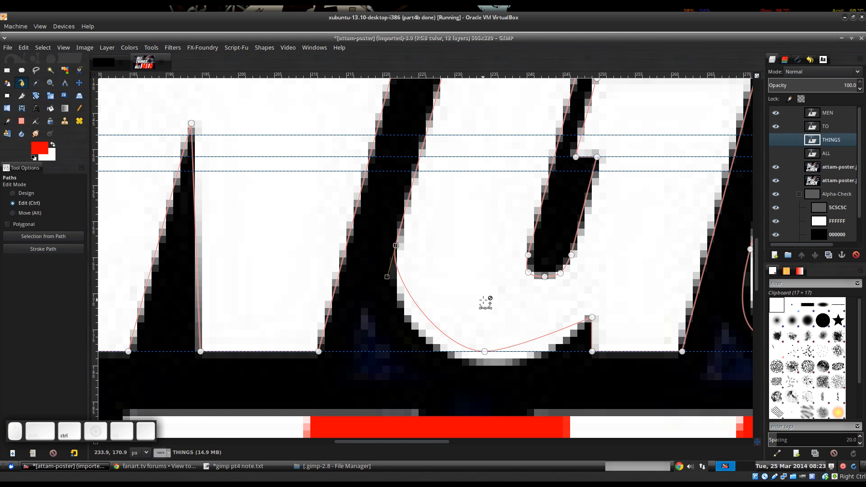
scroll(484, 336, "down", 1)
left_click_drag(484, 335, 540, 346)
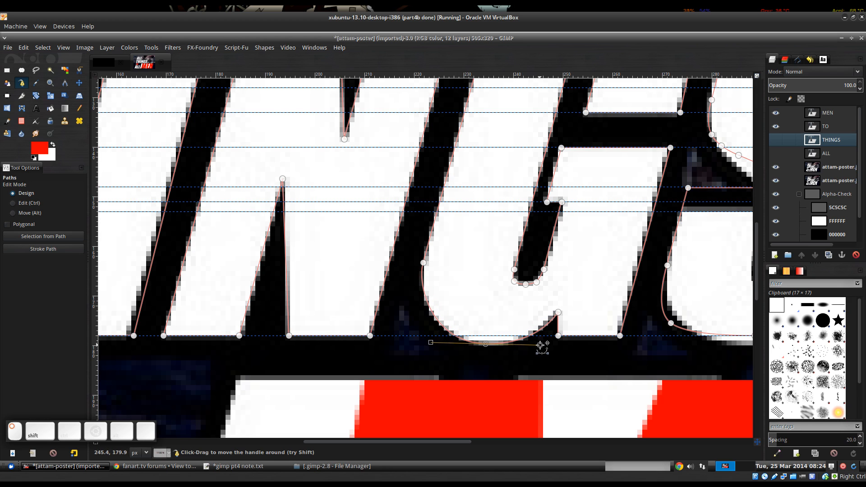
Move the anchors of the rounded end of the S's upper counter together down onto the white lettering's inner edge.
scroll(541, 346, "right", 5)
scroll(496, 315, "up", 4)
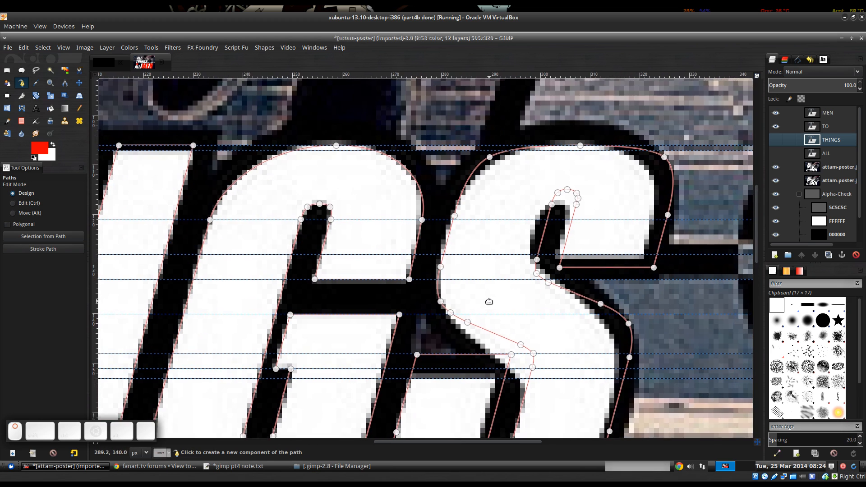
scroll(577, 209, "up", 1)
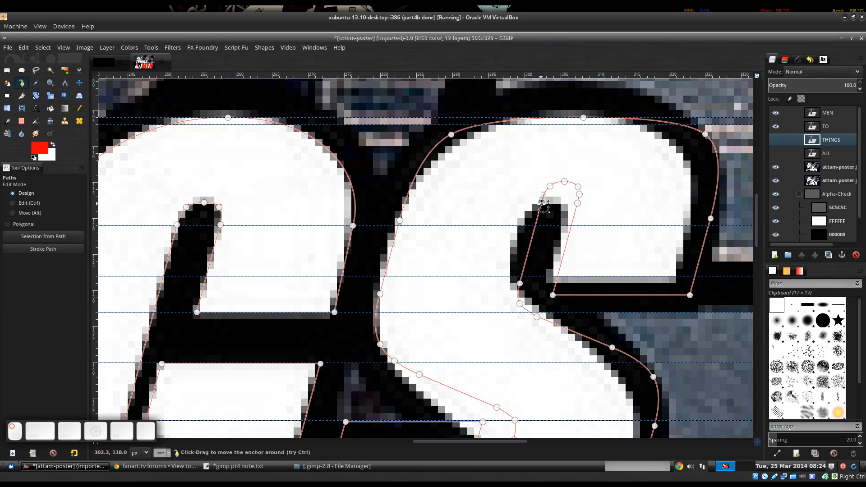
left_click(549, 186, "shift")
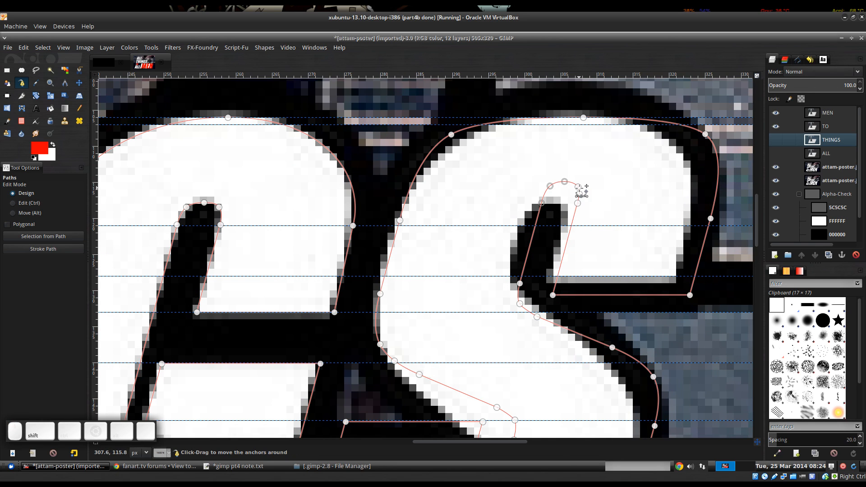
left_click_drag(577, 203, 564, 224)
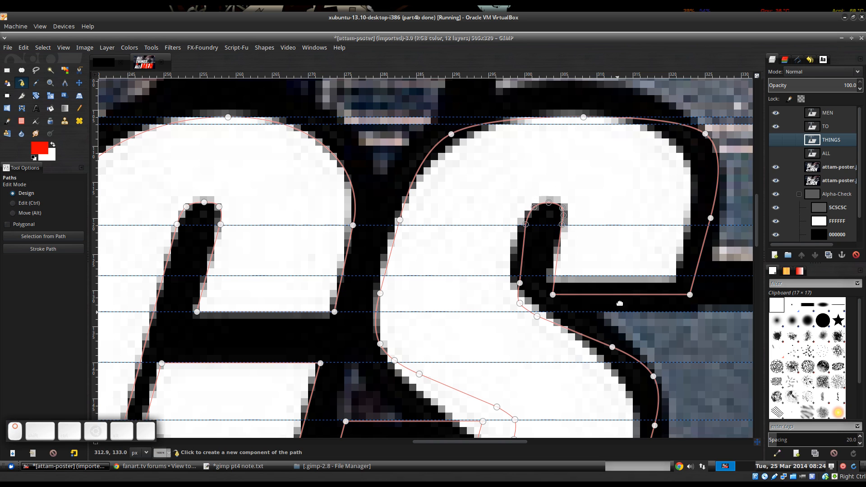
Move the anchors around the rounded end of the S's lower counter together up onto the white lettering's edge.
left_click_drag(621, 302, 667, 87)
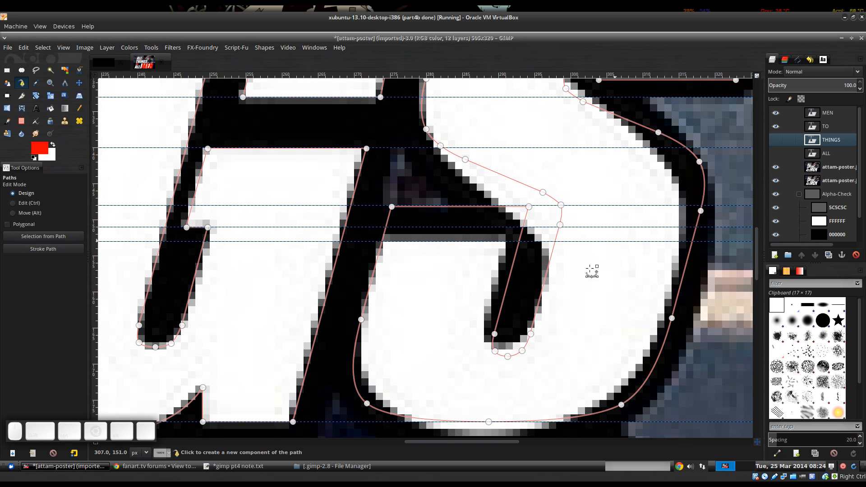
left_click(493, 350, "shift")
left_click(507, 355, "shift")
left_click(521, 350, "shift")
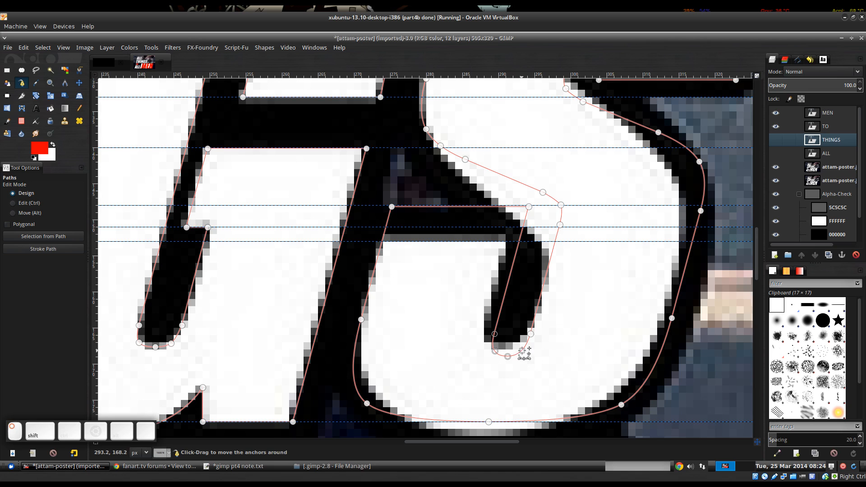
left_click(530, 334, "shift")
left_click_drag(507, 356, 502, 348)
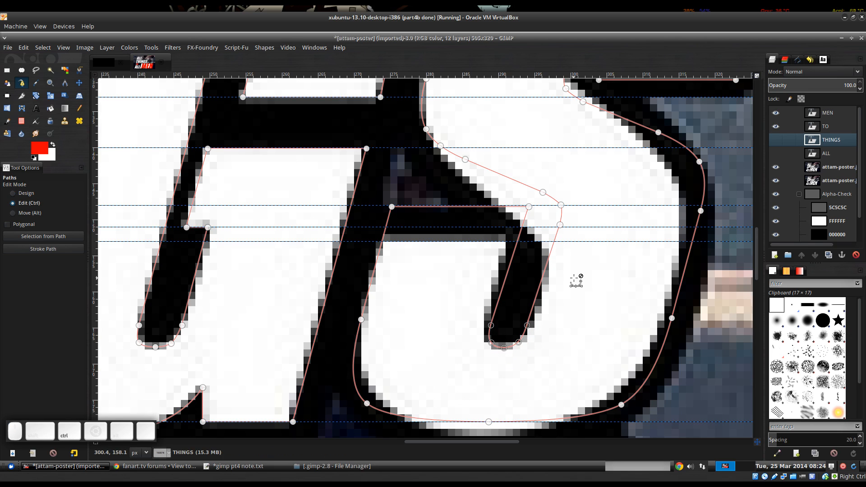
Move both upper corner anchors of the S's lower arm down to the guide and fit the right corner to the white edge.
left_click(529, 207)
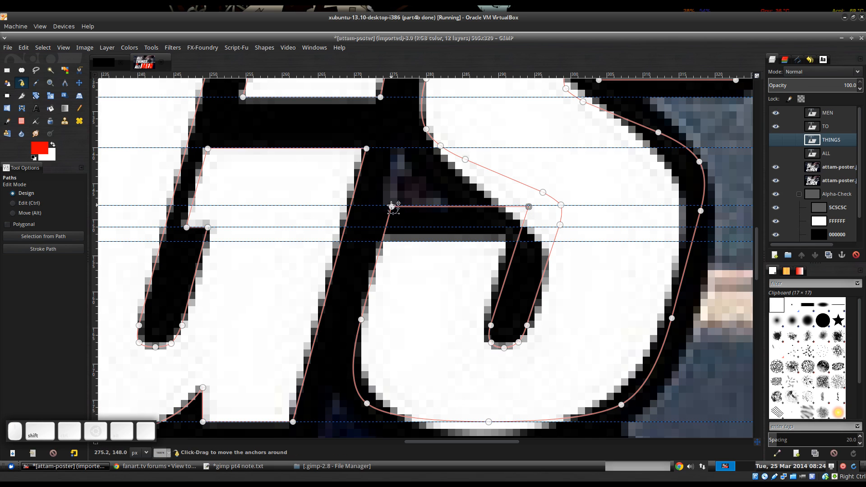
left_click_drag(391, 207, 383, 243)
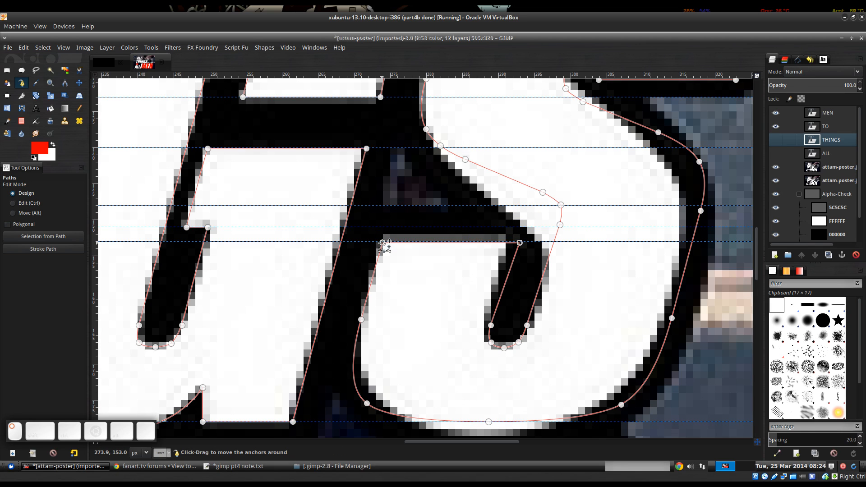
left_click_drag(518, 243, 504, 242)
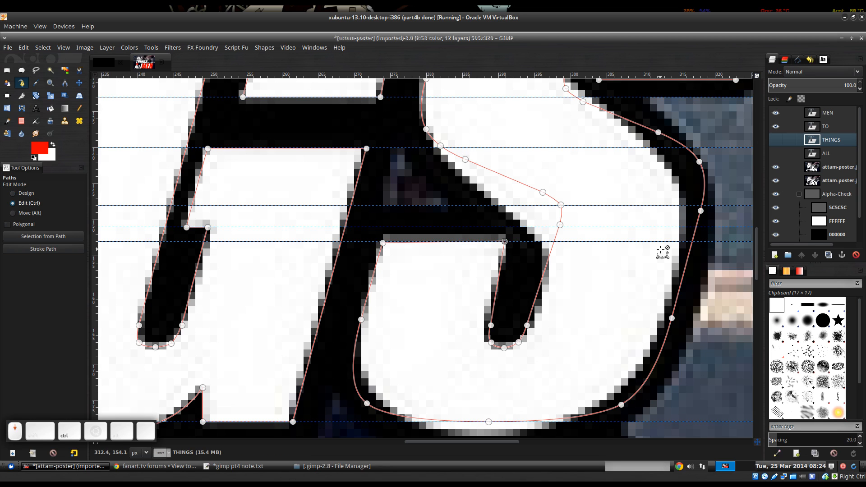
Lower the S's bottom anchor to the white edge, delete the surplus anchors on both sides of it and refit the side anchors.
scroll(663, 252, "down", 1, "ctrl")
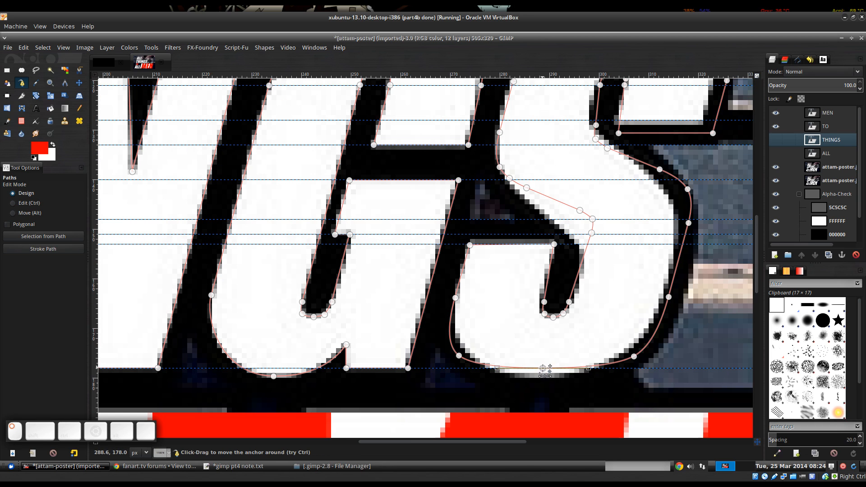
left_click_drag(542, 369, 542, 377)
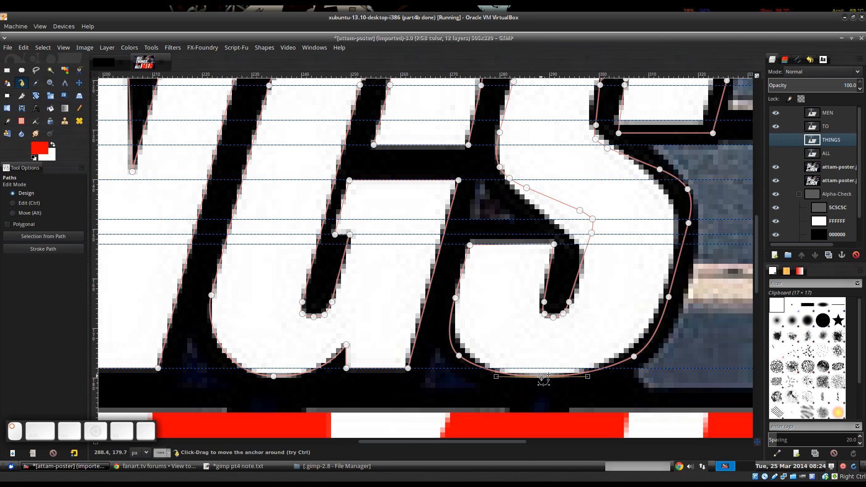
left_click(458, 356, "ctrl+shift")
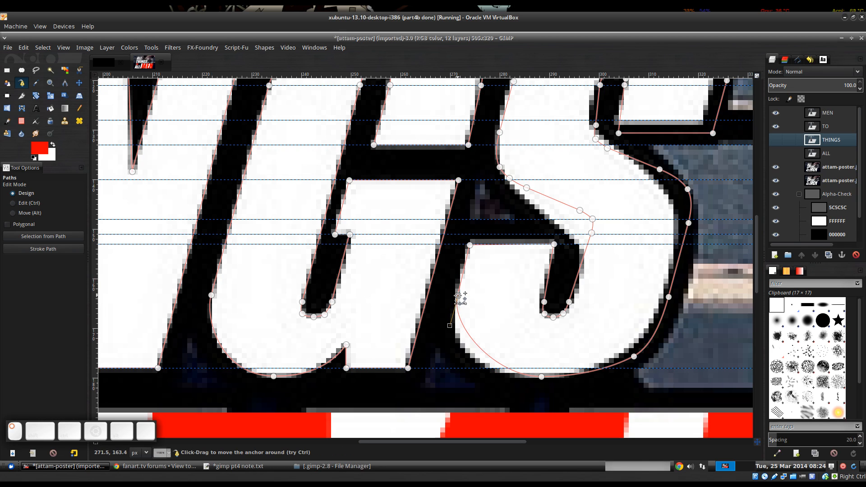
left_click(634, 357, "ctrl+shift")
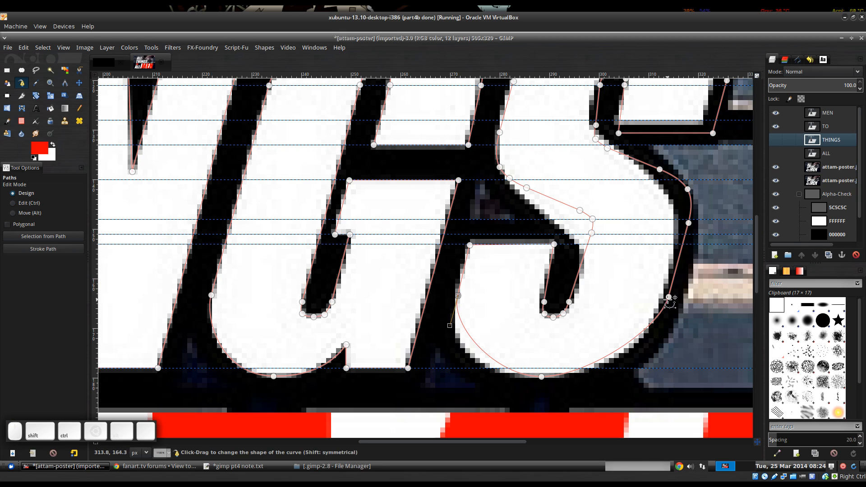
left_click_drag(668, 297, 659, 311)
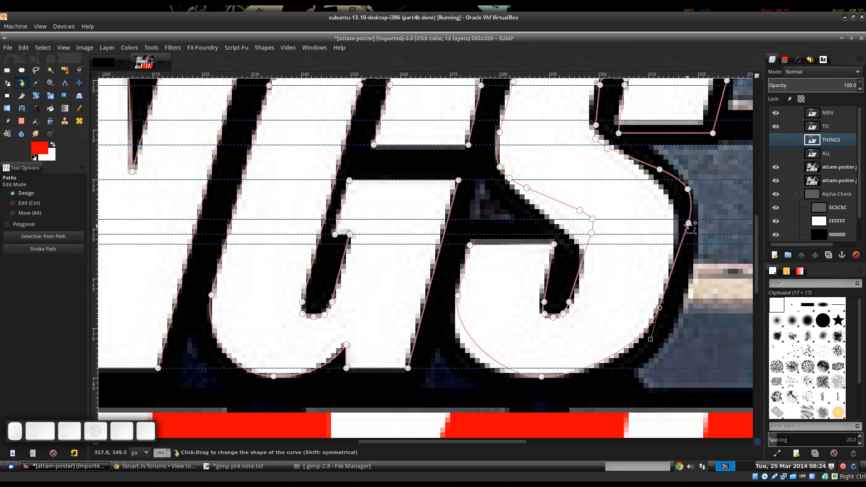
Move the anchor on the right of the S's lower bowl in to the white edge and delete the two surplus anchors above it.
left_click_drag(688, 223, 682, 234)
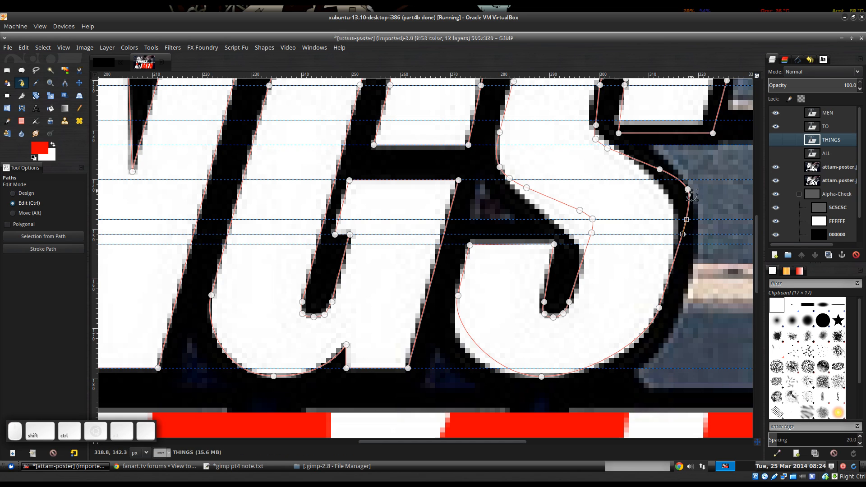
left_click(687, 189, "ctrl+shift")
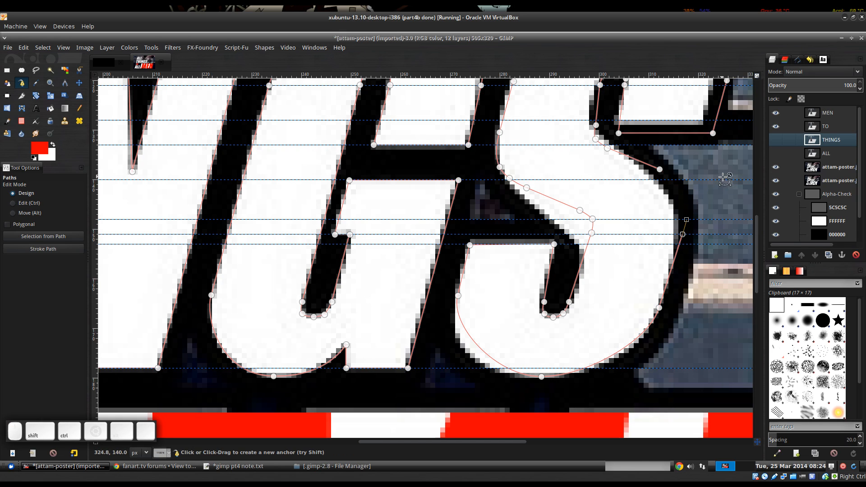
left_click(664, 172, "ctrl+shift")
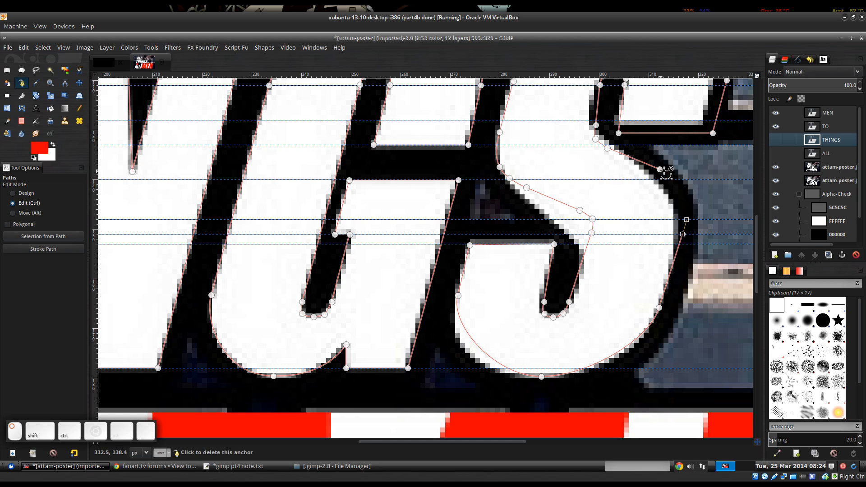
left_click_drag(695, 166, 689, 173)
key("ctrl+z")
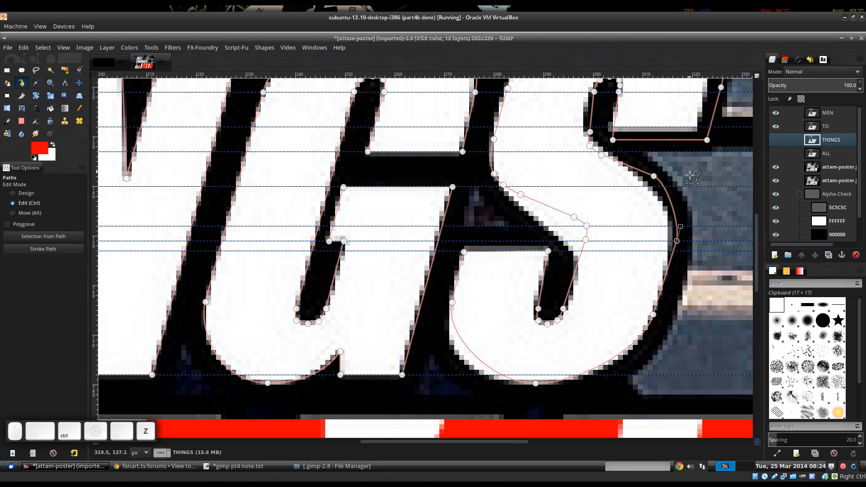
left_click(654, 176, "ctrl+shift")
scroll(674, 208, "up", 1)
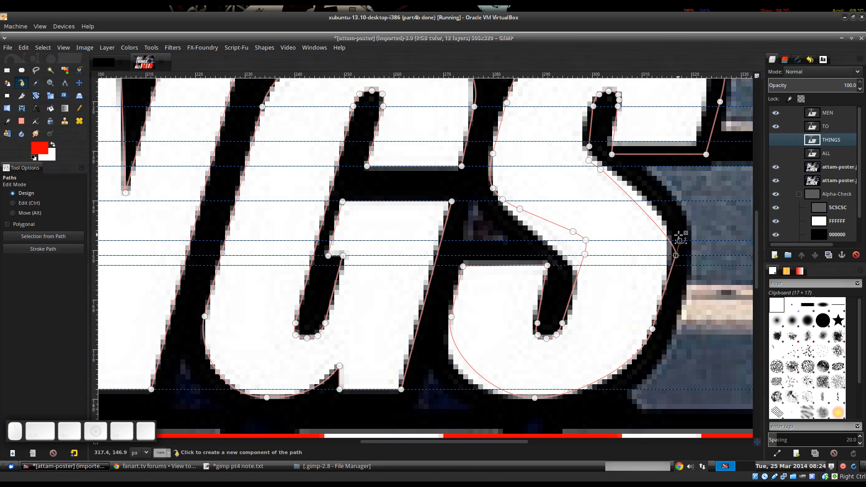
Lengthen the horizontal handles of the S's bottom anchor and nudge the bowl's upper right anchor onto the white edge.
left_click(536, 398)
left_click_drag(581, 398, 608, 397)
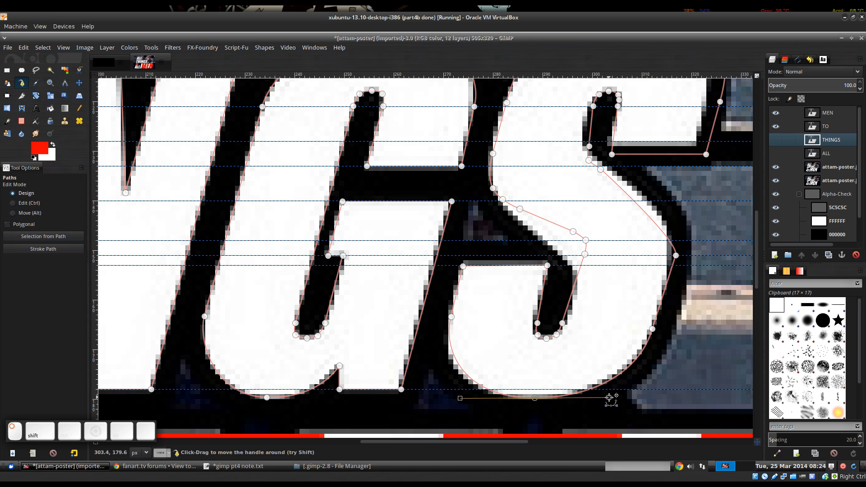
left_click_drag(683, 310, 647, 314)
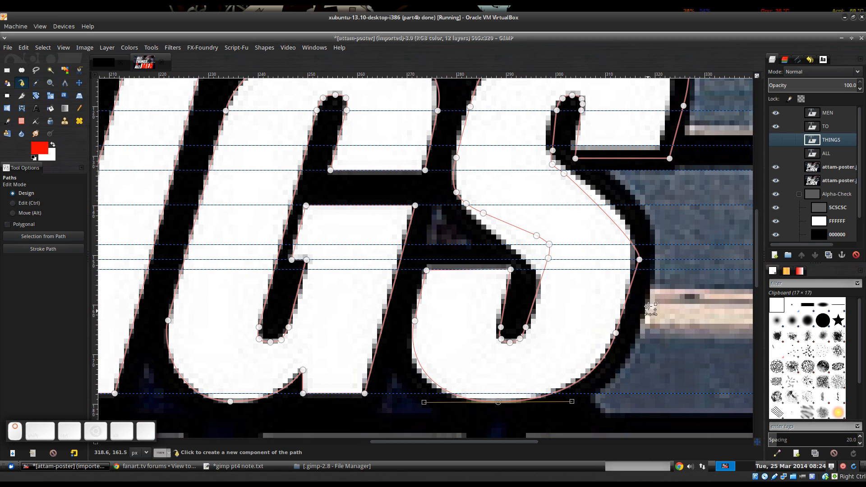
left_click(638, 259)
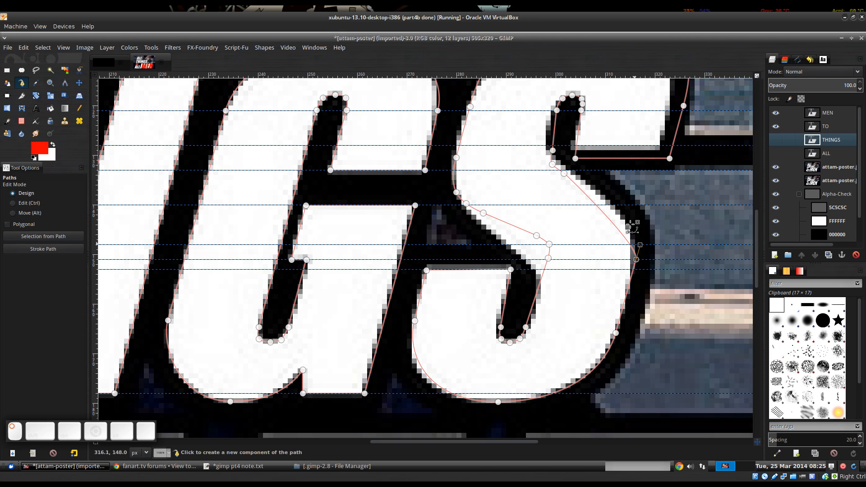
Delete the three anchors at the inner bend between the S's upper counter and its diagonal spine.
key("ctrl+shift")
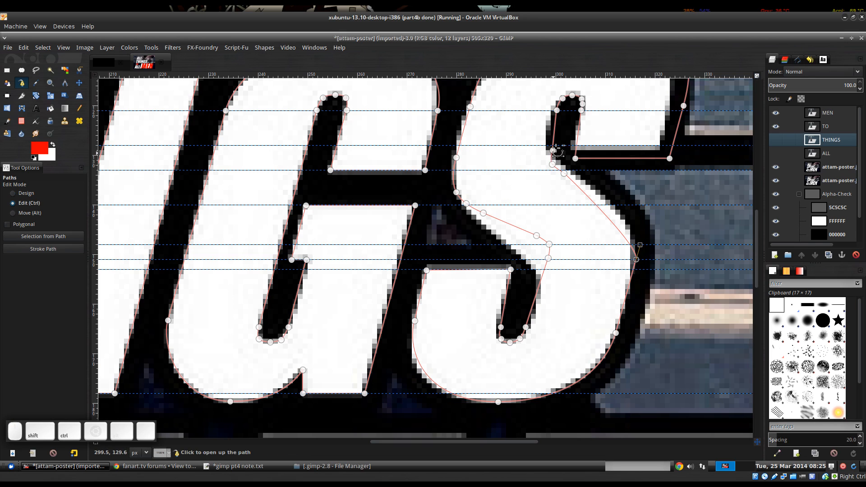
left_click(553, 163, "ctrl+shift")
left_click(563, 171, "ctrl+shift")
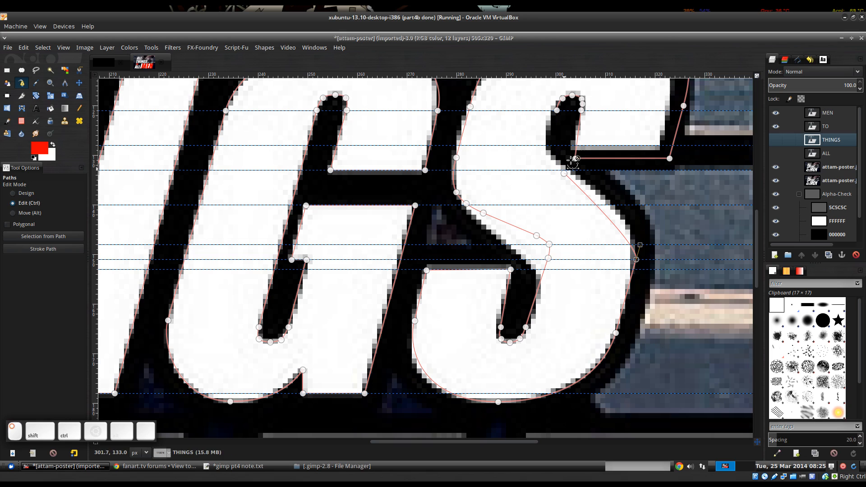
key("ctrl+z")
left_click(564, 173, "ctrl+shift")
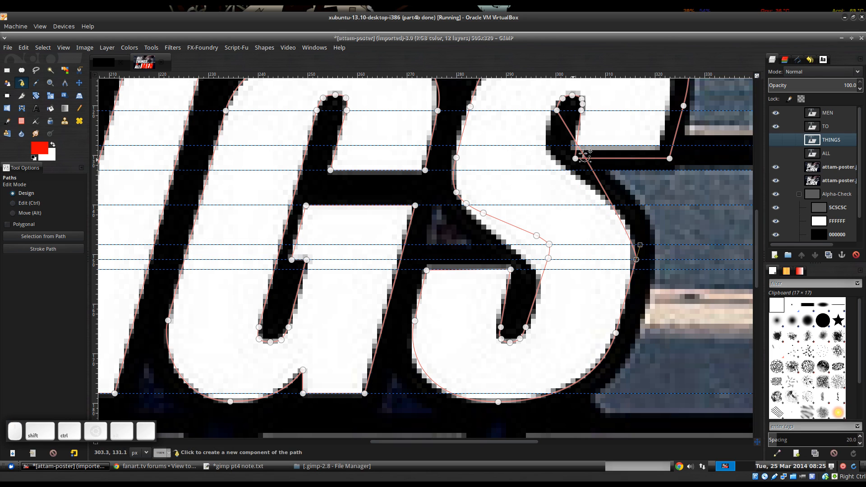
Insert a single curved anchor at the S's inner bend and extend the lower bowl's right anchor handles to round the spine.
left_click_drag(571, 136, 550, 153)
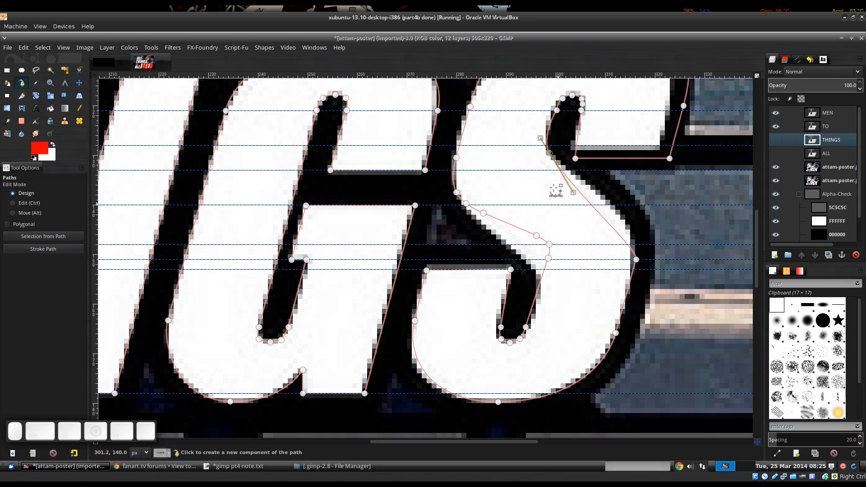
left_click(636, 259)
left_click_drag(636, 260, 645, 218)
Move both lower anchors of the S's upper arm up to the guide and shift the arm's right-side anchor in to the white edge.
scroll(631, 226, "up", 4)
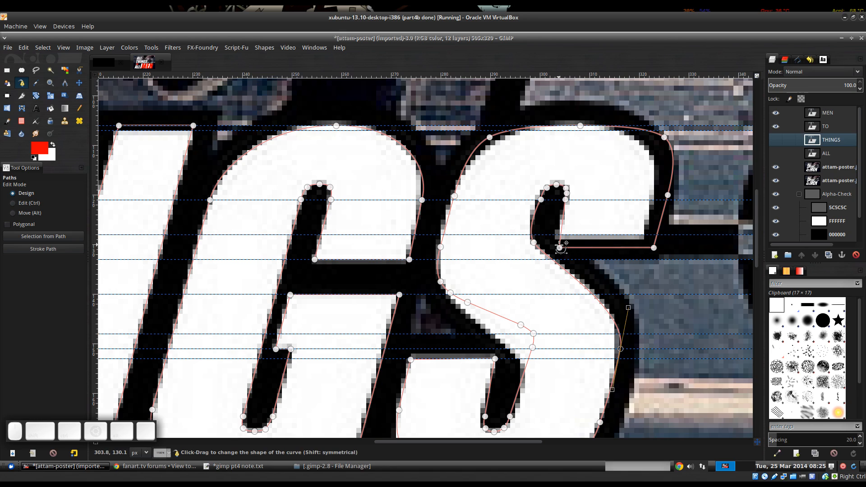
left_click_drag(654, 247, 646, 235)
key("ctrl")
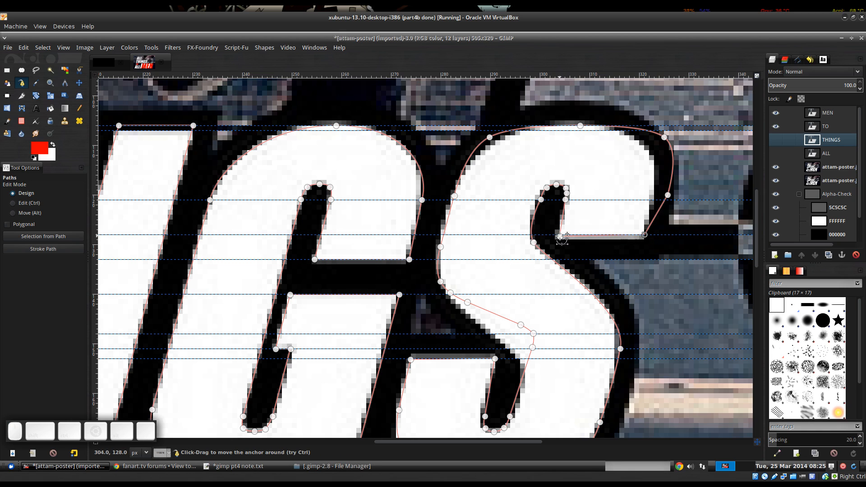
left_click_drag(560, 240, 561, 234)
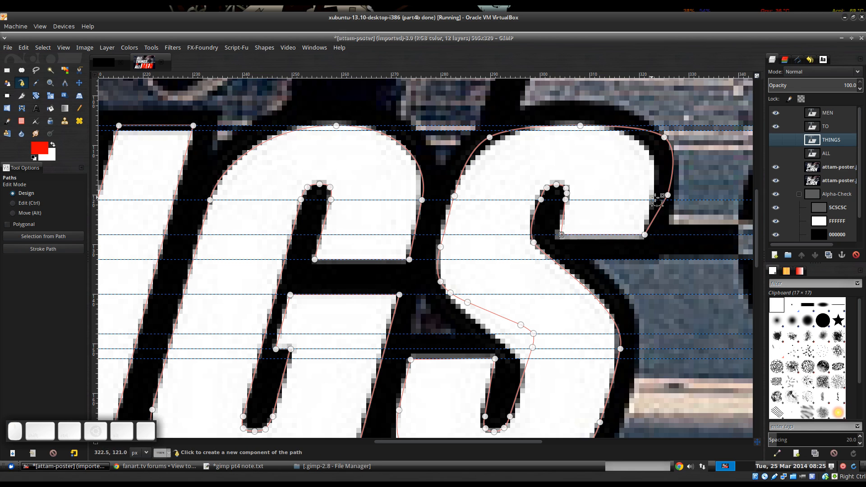
left_click_drag(667, 195, 657, 192)
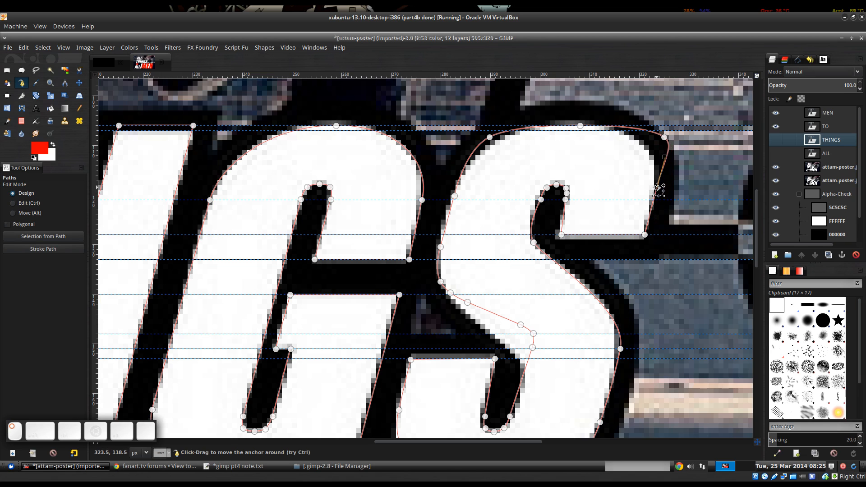
Delete the two anchors on either side of the S's top center anchor.
left_click(664, 137, "ctrl+shift")
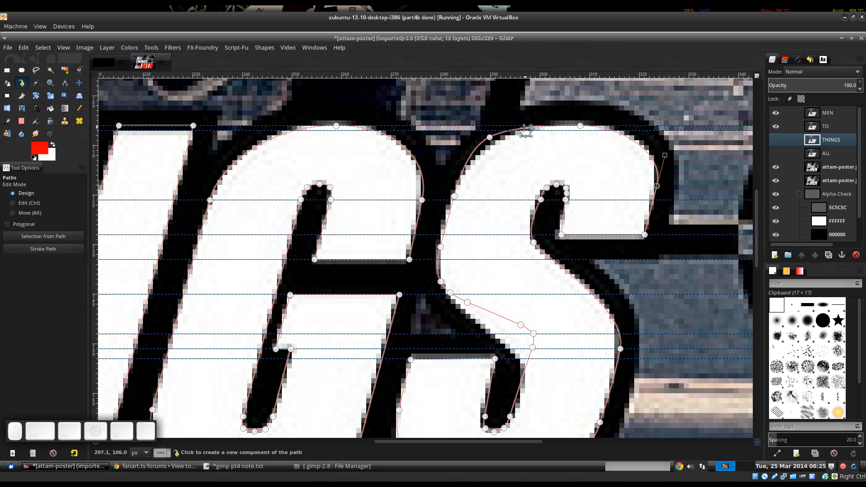
key("ctrl+shift")
left_click(490, 137, "ctrl+shift")
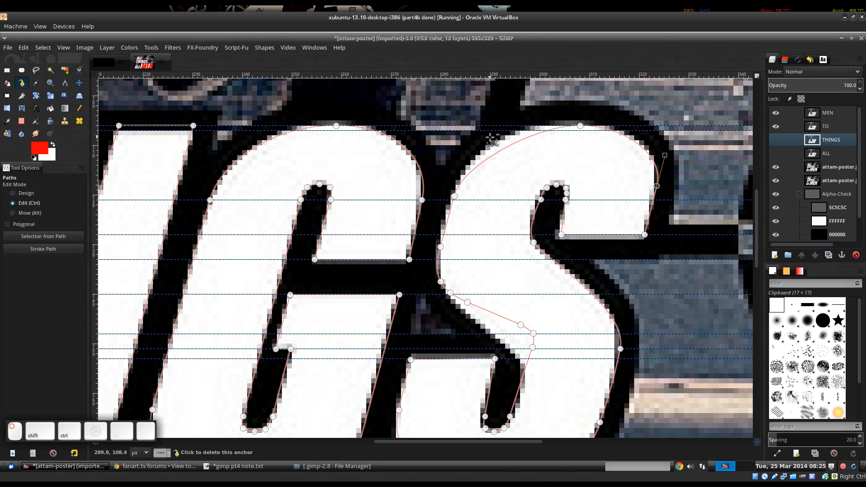
Nudge the S's upper left anchor onto the white edge and extend the top anchor's handles horizontally to round the upper arc.
left_click(455, 197)
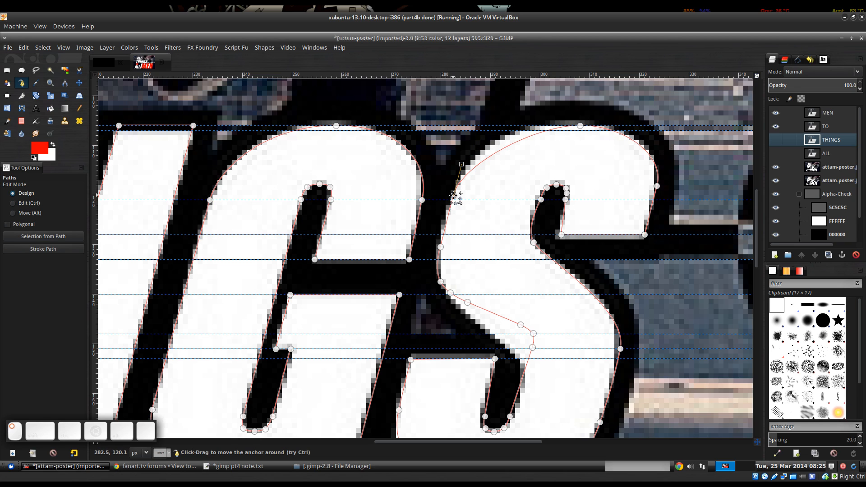
left_click_drag(455, 197, 457, 194)
left_click_drag(582, 127, 645, 129)
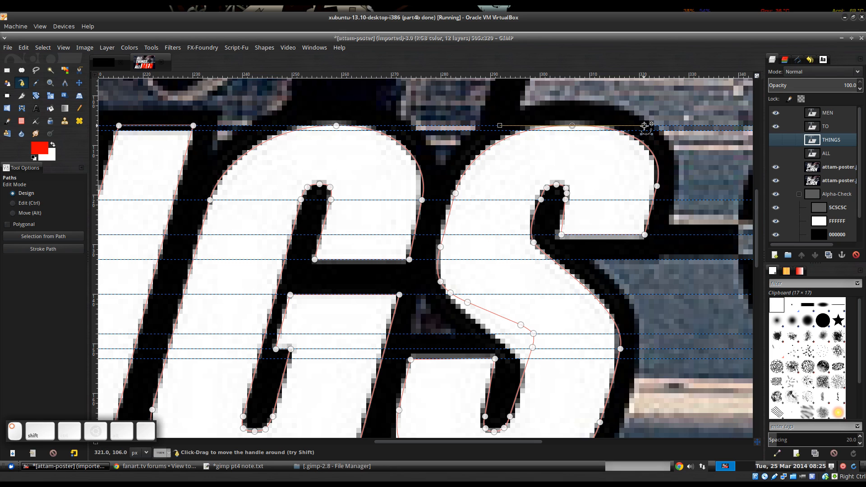
left_click_drag(572, 126, 571, 125)
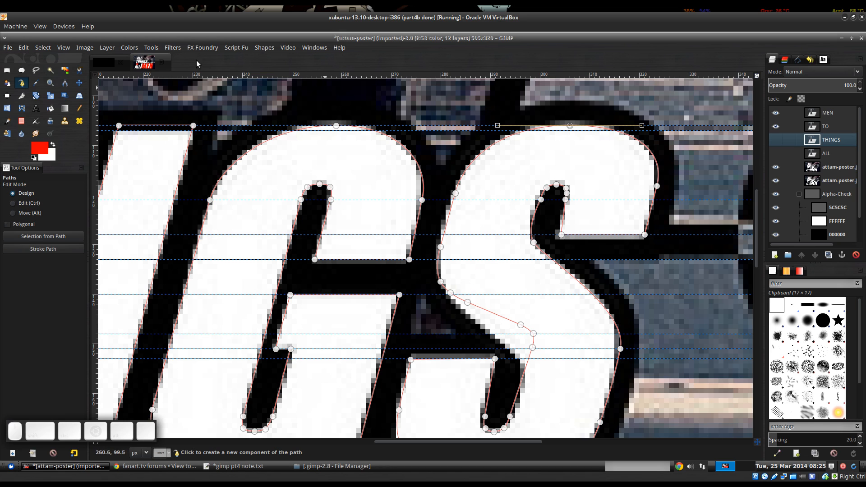
left_click(70, 50)
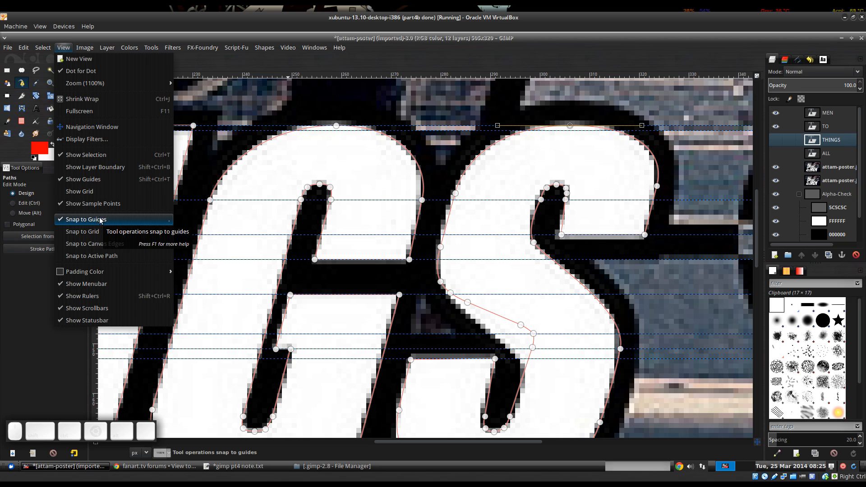
left_click(498, 38)
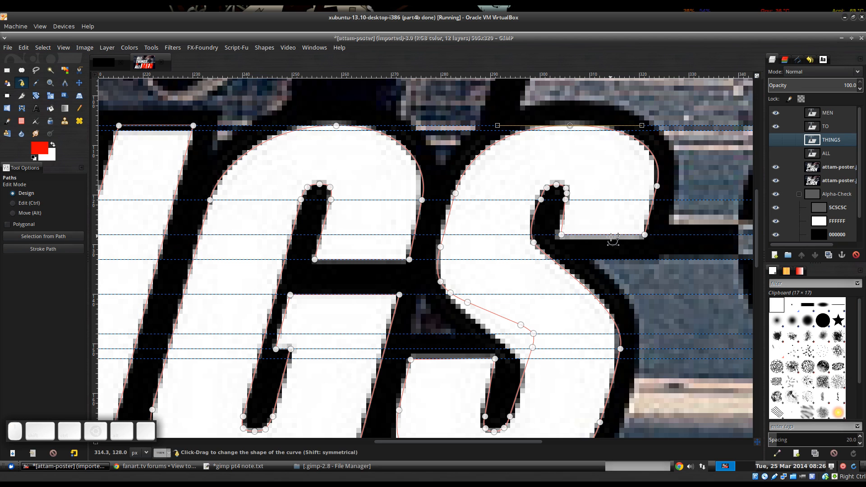
left_click(657, 186)
Delete the anchors along the underside of the S's diagonal spine, from the lower counter up to its left side.
left_click_drag(645, 277, 675, 189)
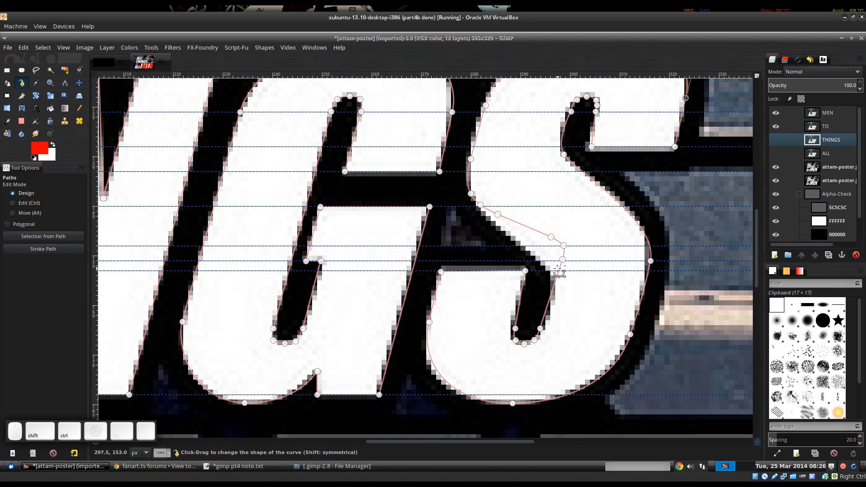
left_click(563, 246, "ctrl+shift")
left_click(562, 260, "ctrl+shift")
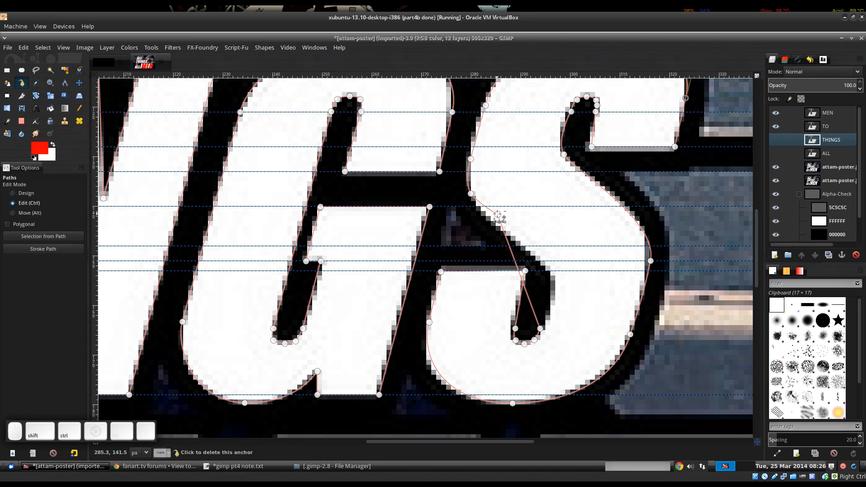
left_click(497, 215, "ctrl+shift")
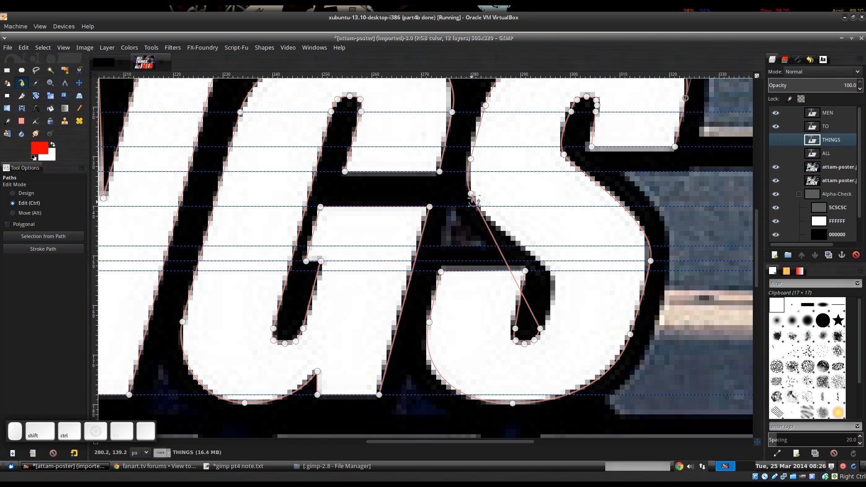
left_click(471, 195, "ctrl+shift")
Insert a curved anchor where the S's spine bends into the lower counter and pull out a handle to round the counter's lower right side.
left_click_drag(532, 294, 561, 293)
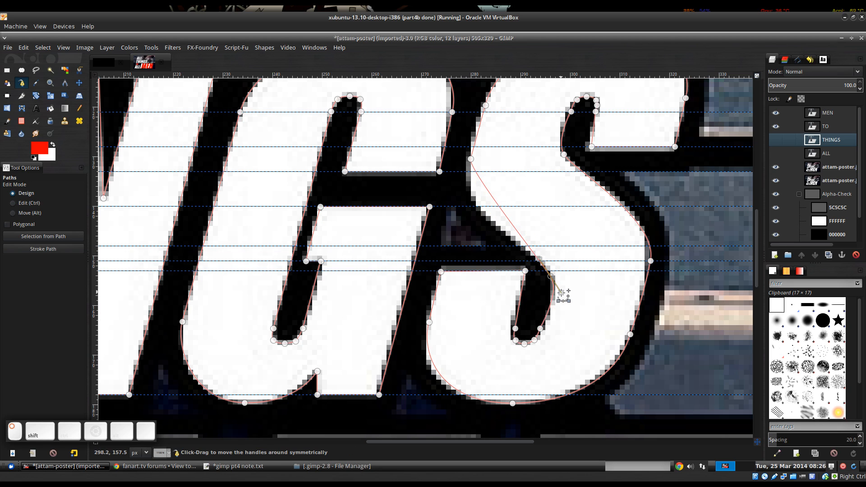
left_click(532, 342)
left_click_drag(536, 338, 544, 330)
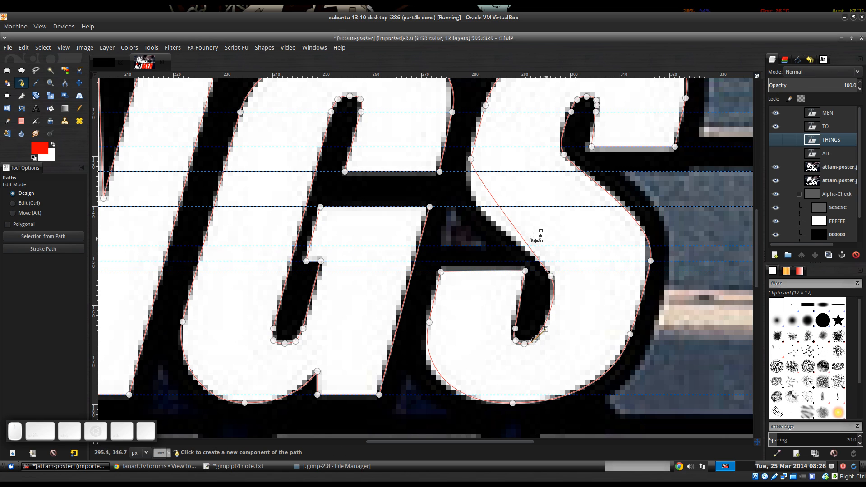
Extend the S's left anchor handle downward to curve the spine's underside and nudge the inner bend anchor onto the white edge.
left_click_drag(533, 234, 542, 260)
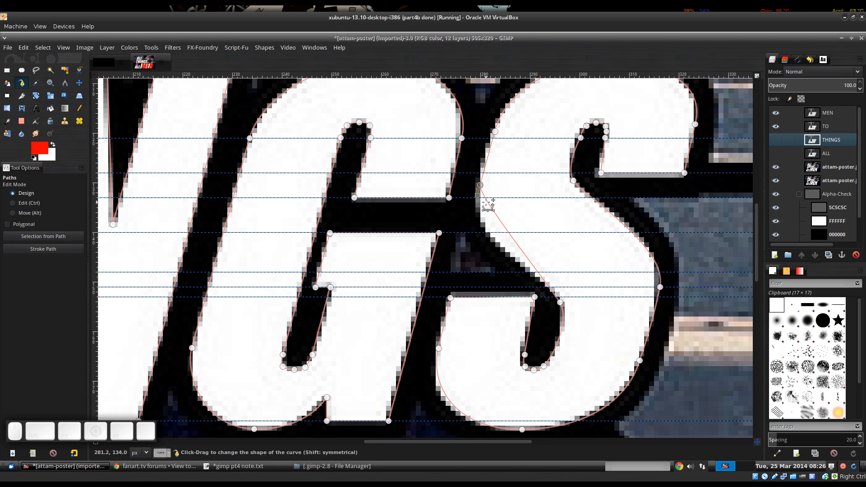
left_click_drag(480, 185, 458, 237)
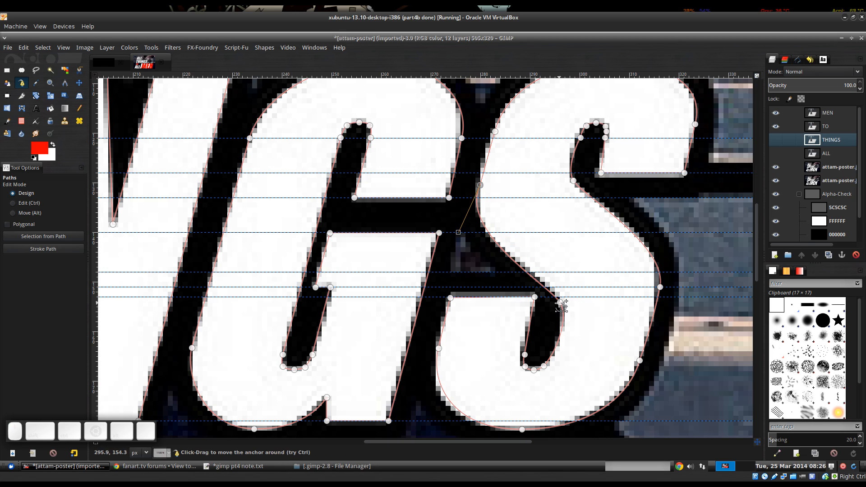
left_click_drag(560, 302, 561, 303)
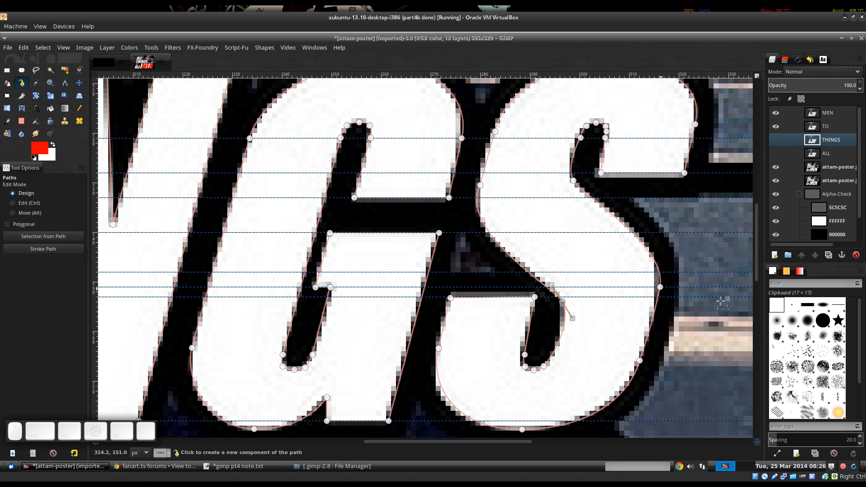
Examine the fitted THINGS path against the poster lettering at several zoom levels.
scroll(721, 302, "down", 2)
scroll(723, 303, "down", 1)
scroll(576, 298, "right", 2)
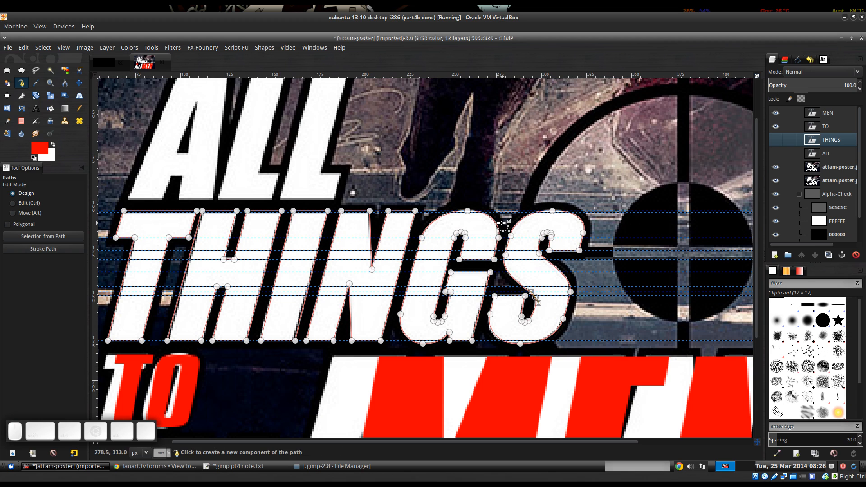
scroll(504, 225, "down", 1)
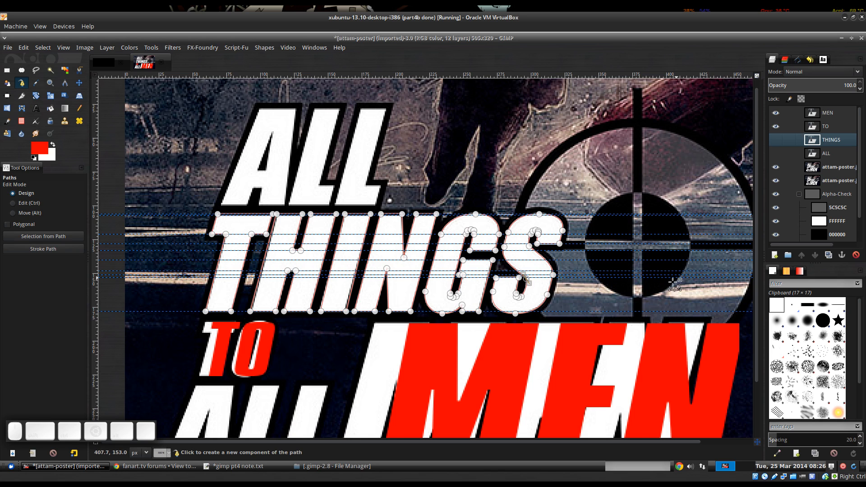
scroll(577, 292, "down", 1)
left_click_drag(521, 244, 567, 254)
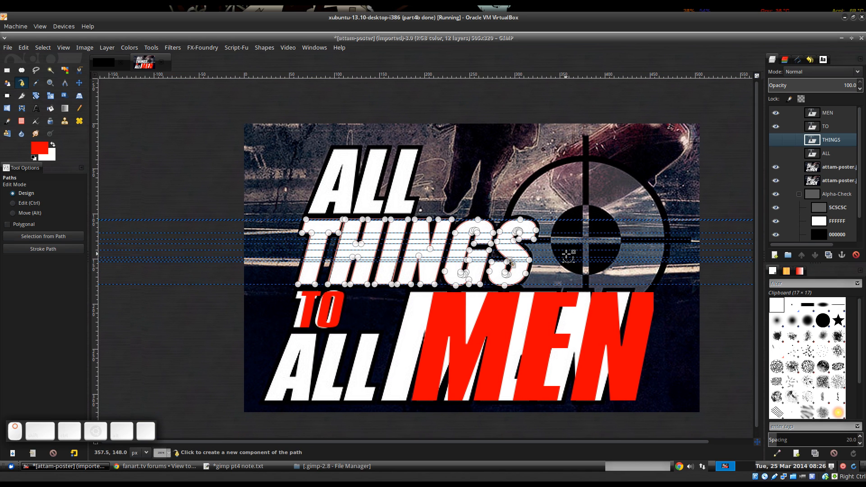
scroll(559, 264, "up", 3)
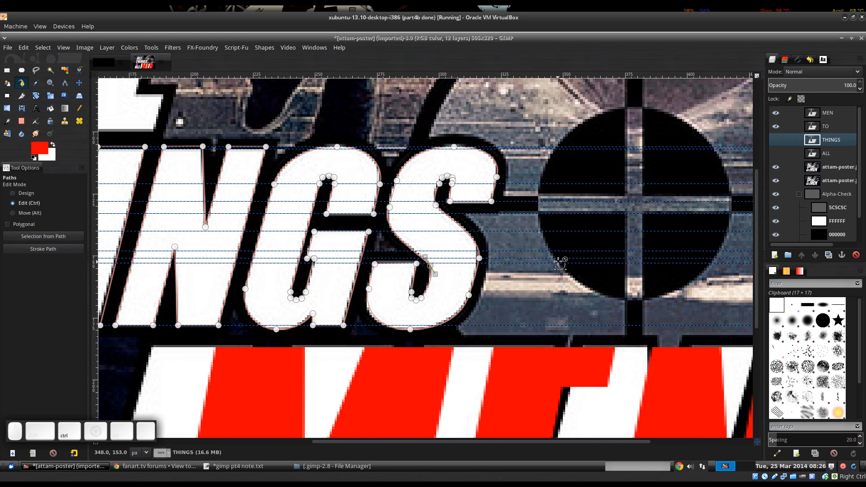
scroll(556, 265, "down", 2)
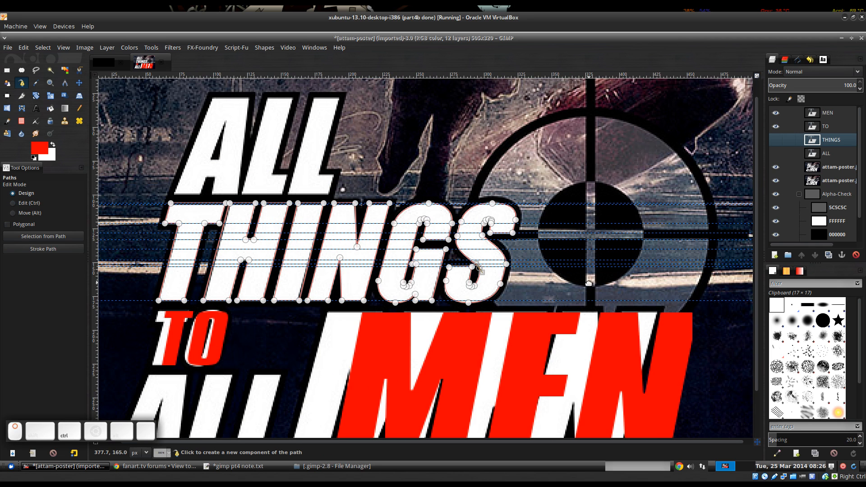
scroll(584, 255, "down", 1)
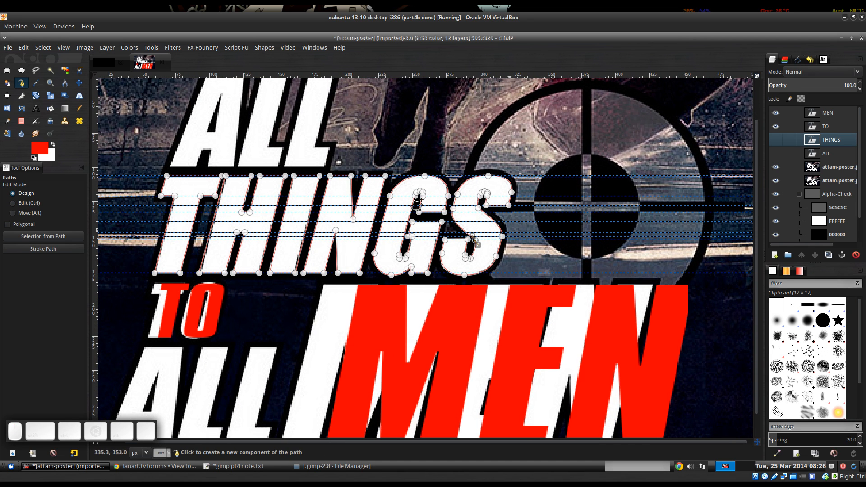
left_click_drag(479, 229, 564, 200)
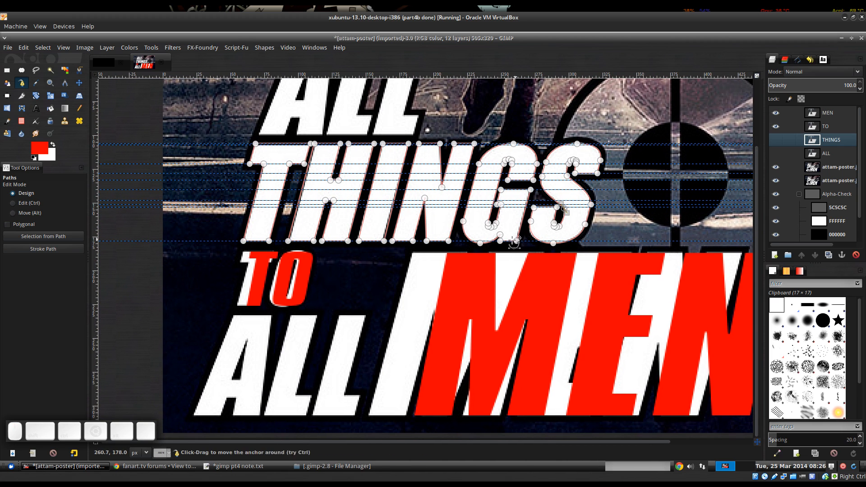
left_click_drag(514, 242, 515, 263)
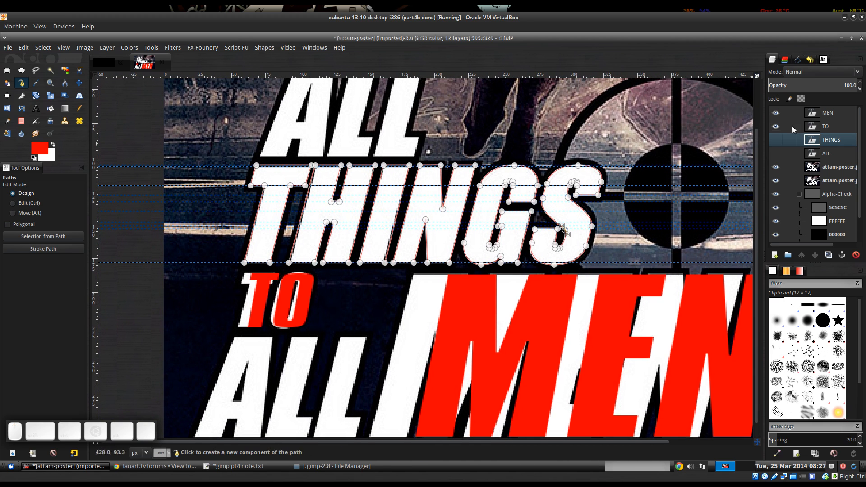
Hide both attam-poster image layers and the guides, and switch to the Move tool to show only the path outline.
left_click(775, 179)
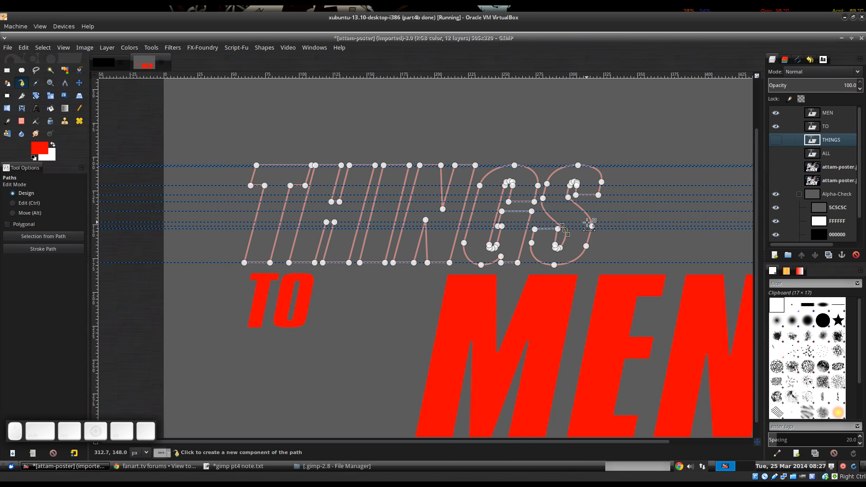
key("ctrl+shift+t")
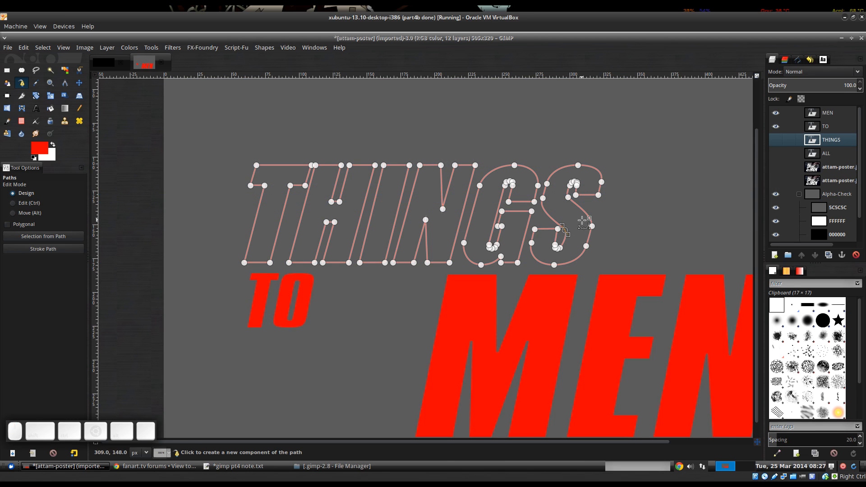
key("n")
key("m")
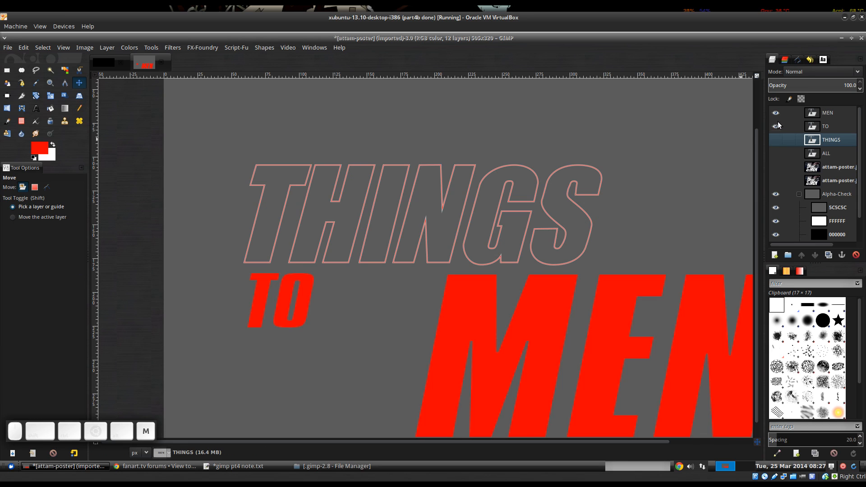
Make the ALL lettering's path visible and move it to the top of the path stack.
left_click(798, 59)
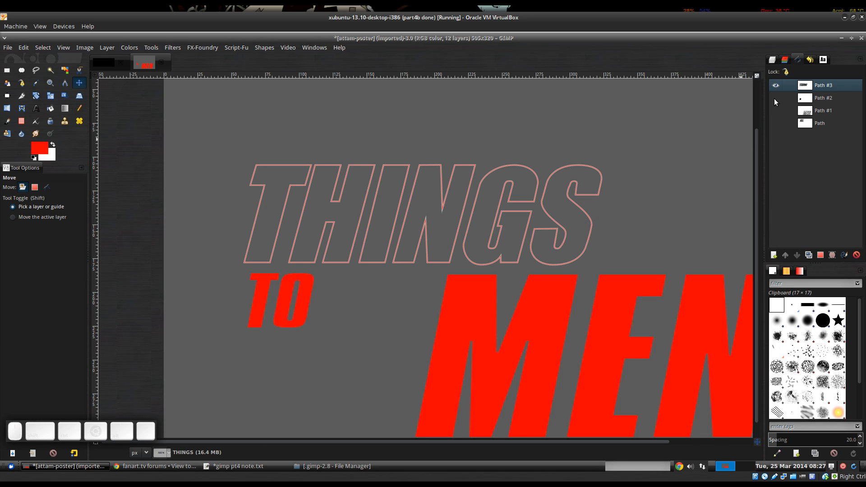
left_click(775, 123)
left_click_drag(818, 122, 825, 80)
Rename the ALL lettering's path as All and Path #3 as Things.
scroll(532, 190, "up", 1)
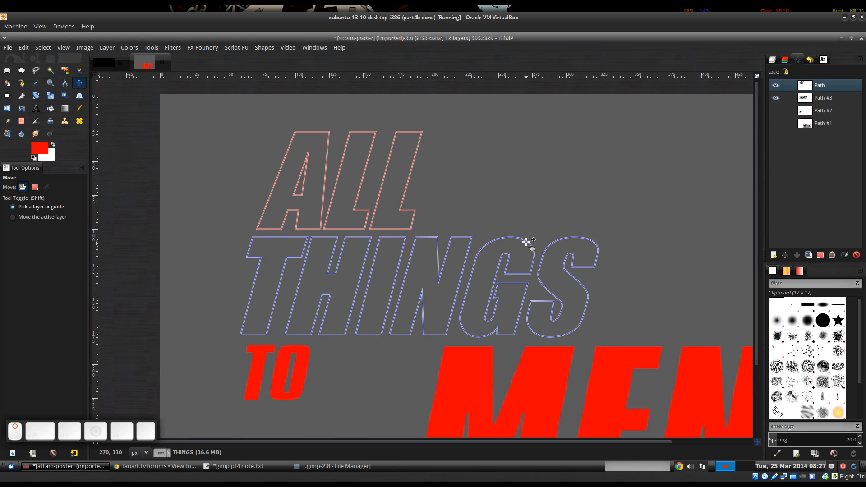
scroll(523, 225, "up", 1)
scroll(557, 222, "up", 1)
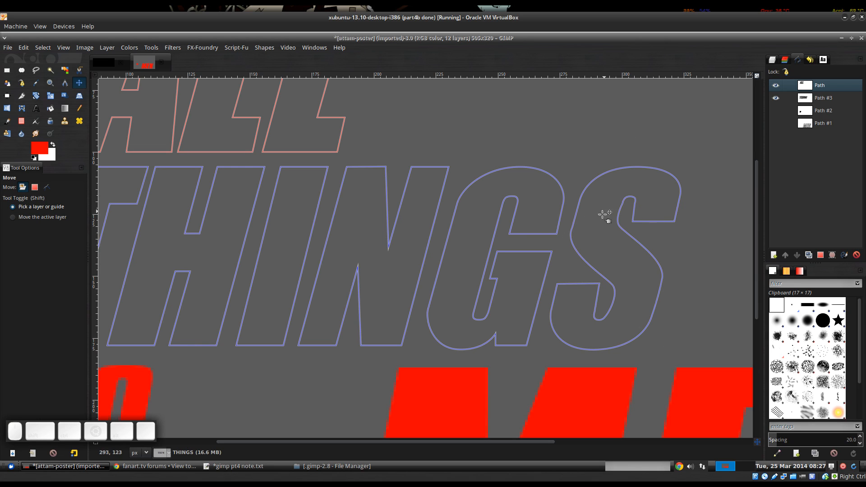
left_click_drag(361, 235, 381, 252)
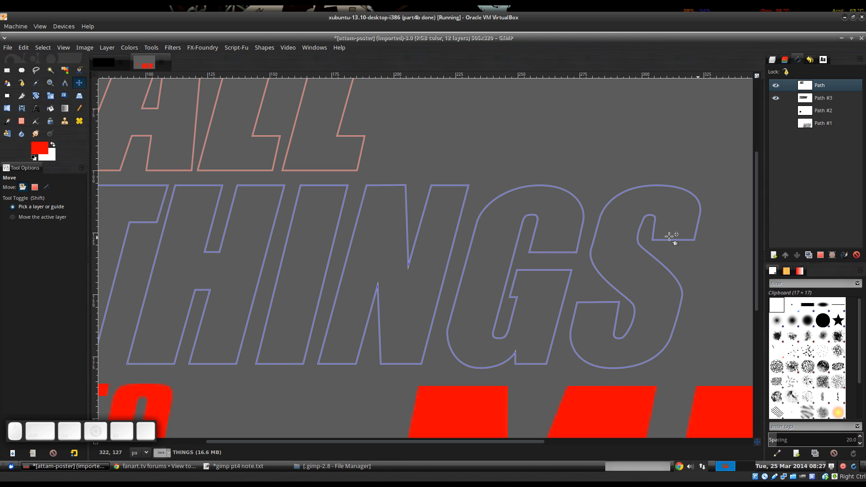
scroll(669, 236, "down", 2, "ctrl")
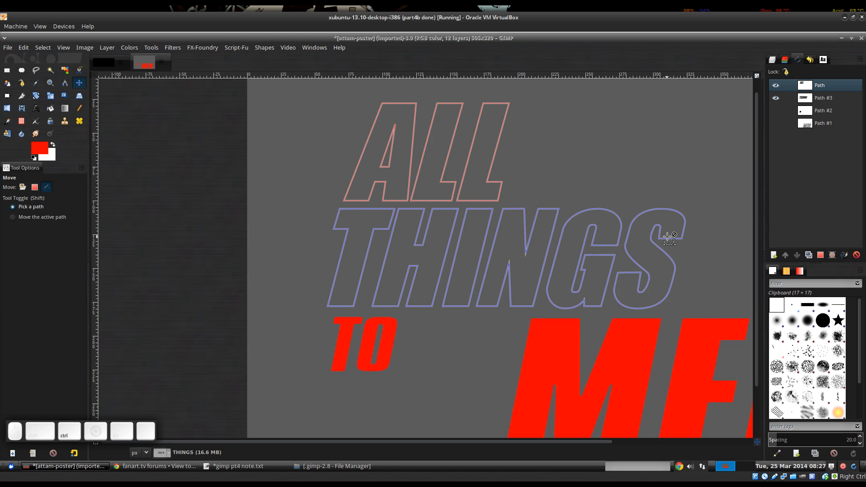
scroll(669, 235, "down", 1, "ctrl")
double_click(821, 87)
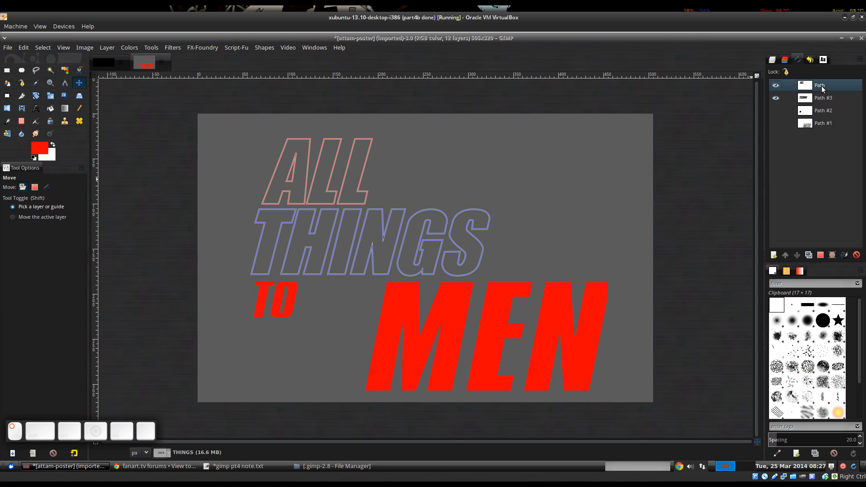
type("All")
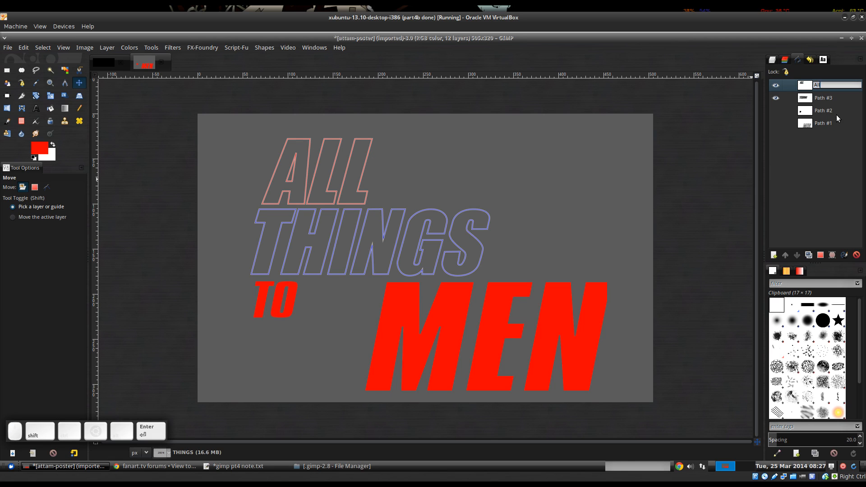
key("Return")
key("Down")
key("Return")
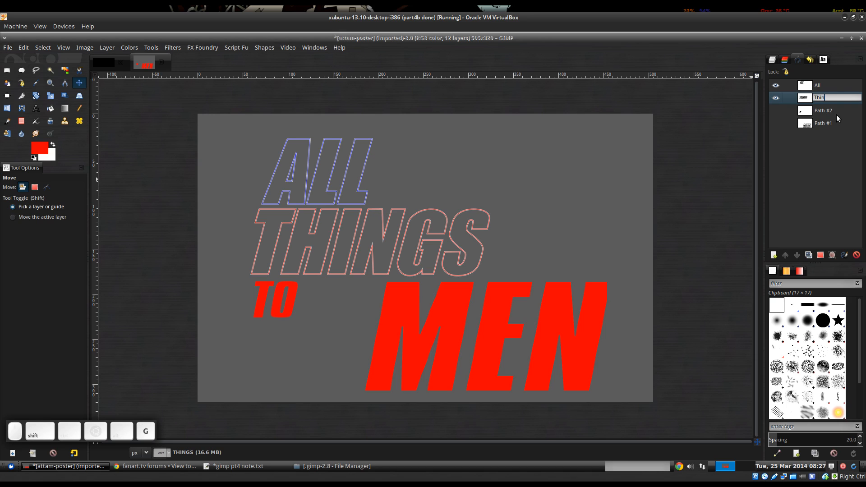
key("Return")
Rename Path #2 as To in the path stack.
key("Down")
key("Return")
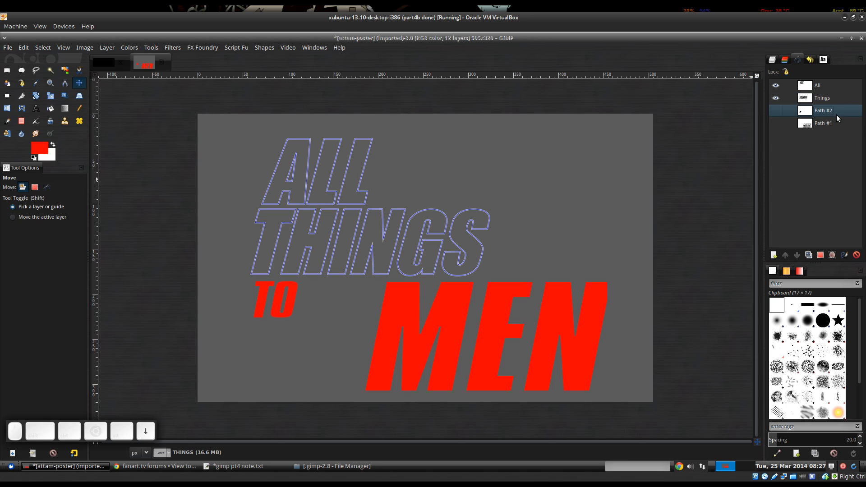
type("To")
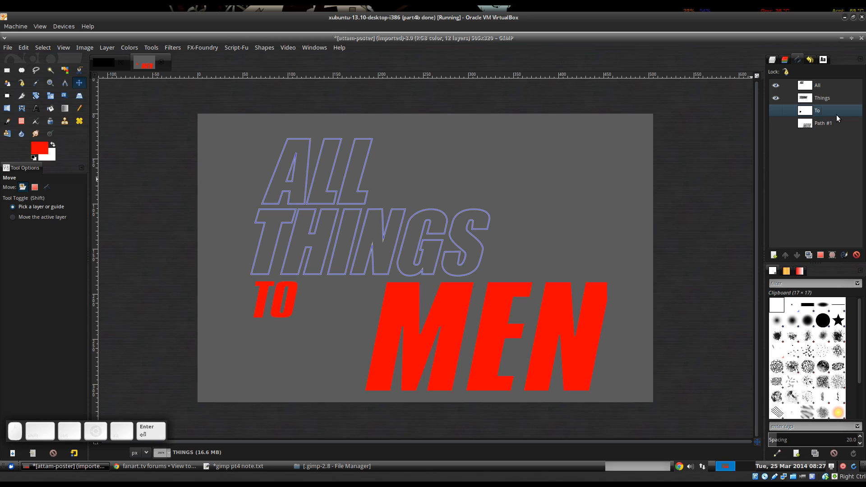
key("Return")
key("Down")
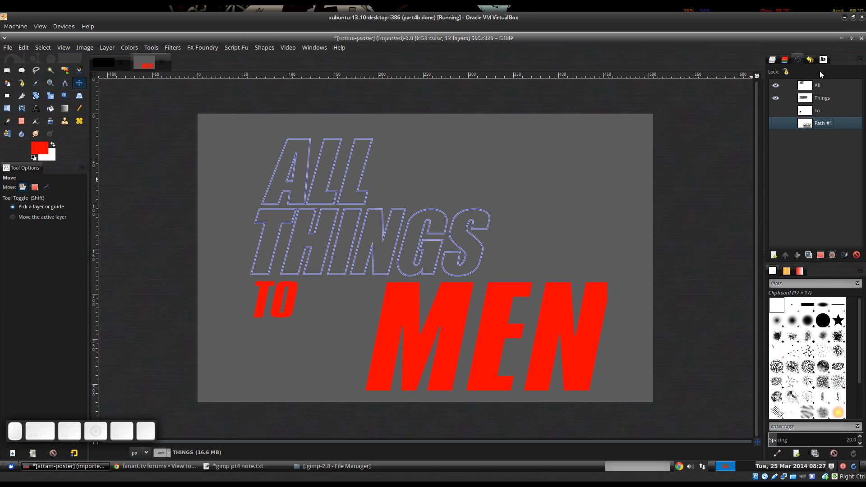
Make the TO and MEN lettering paths visible and rename Path #1 as Men.
left_click(775, 110)
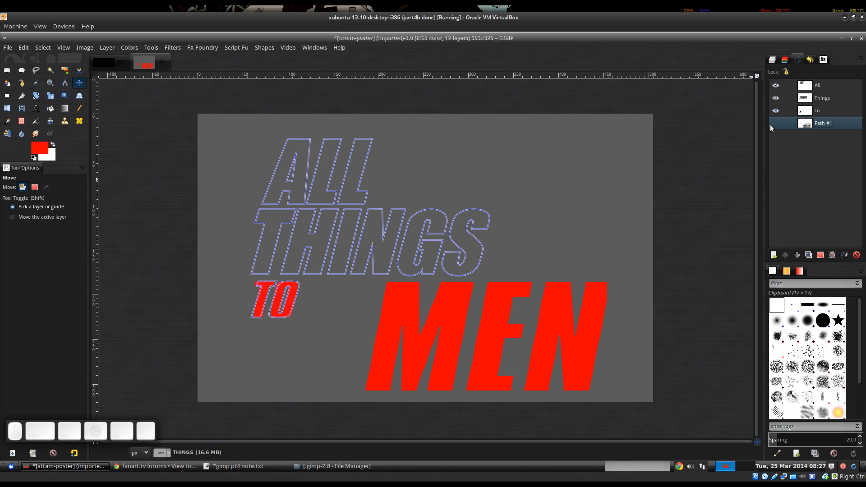
left_click(775, 123)
double_click(820, 125)
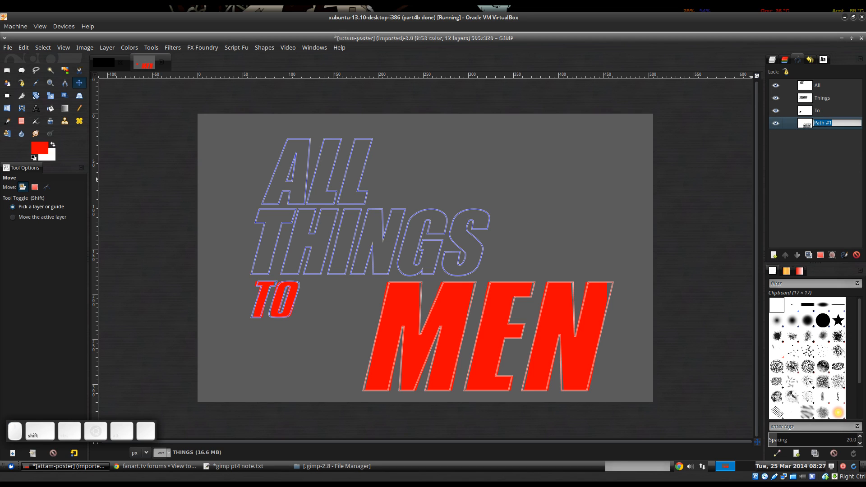
type("Men")
key("Return")
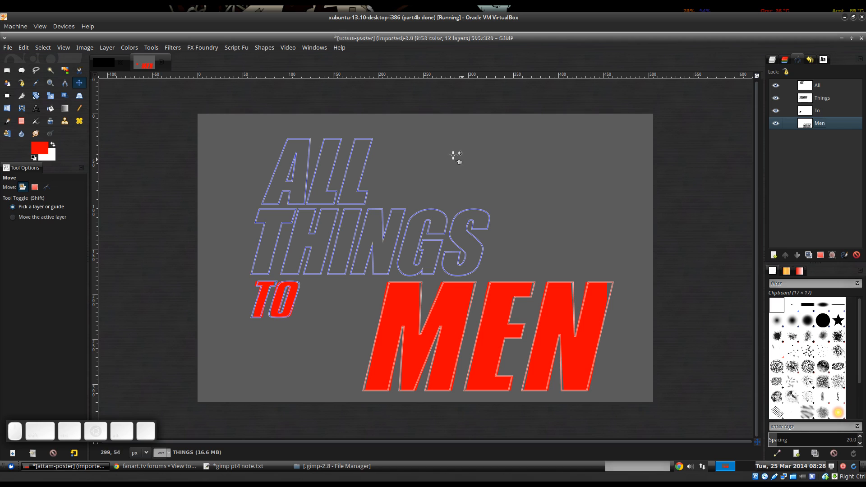
Duplicate the All path and show only the duplicate.
left_click(822, 85)
left_click(807, 256)
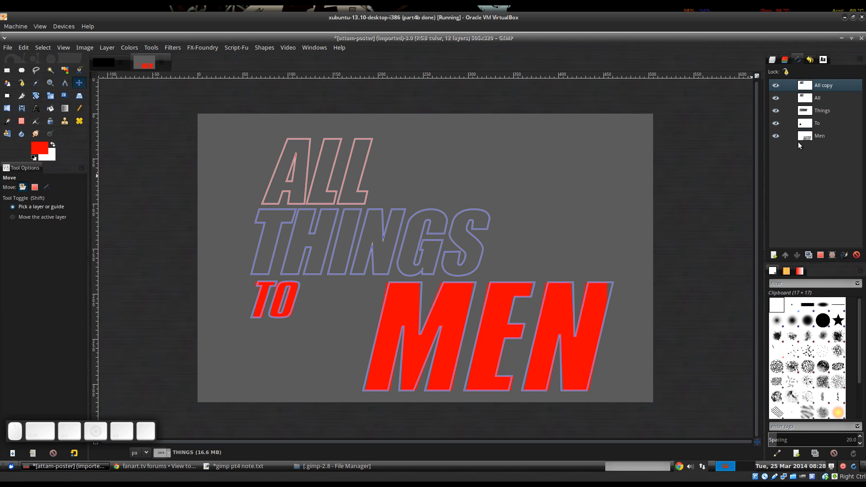
left_click(776, 86, "shift")
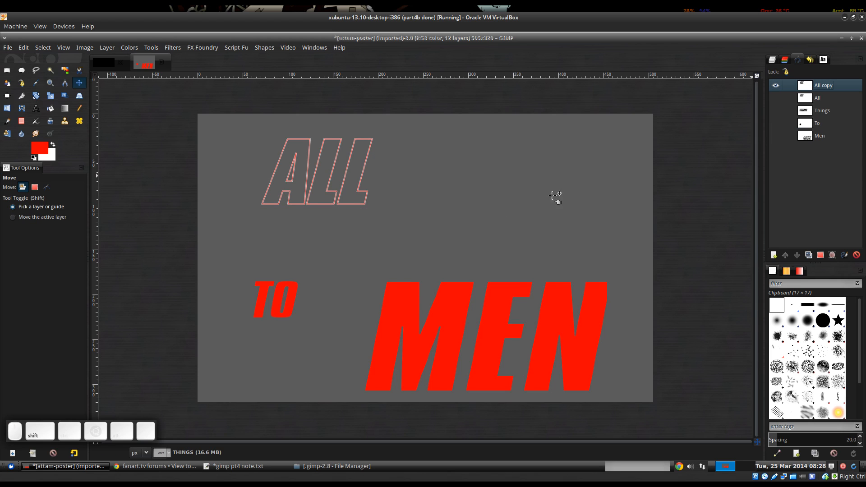
Show the upper attam-poster image layer and hide the TO and MEN text layers.
left_click(772, 61)
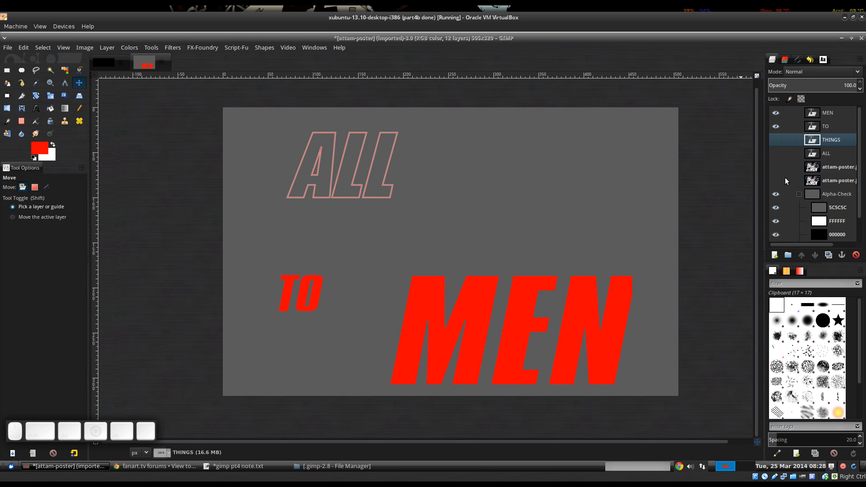
left_click(775, 167)
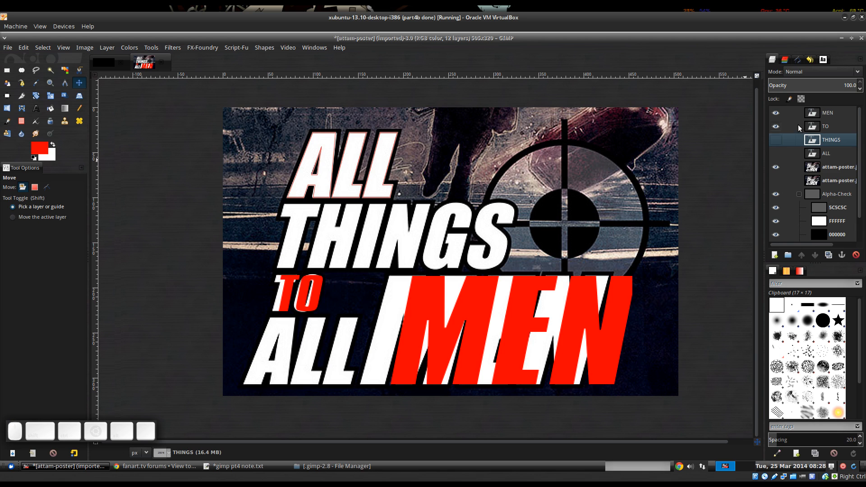
left_click(775, 127)
left_click(774, 119)
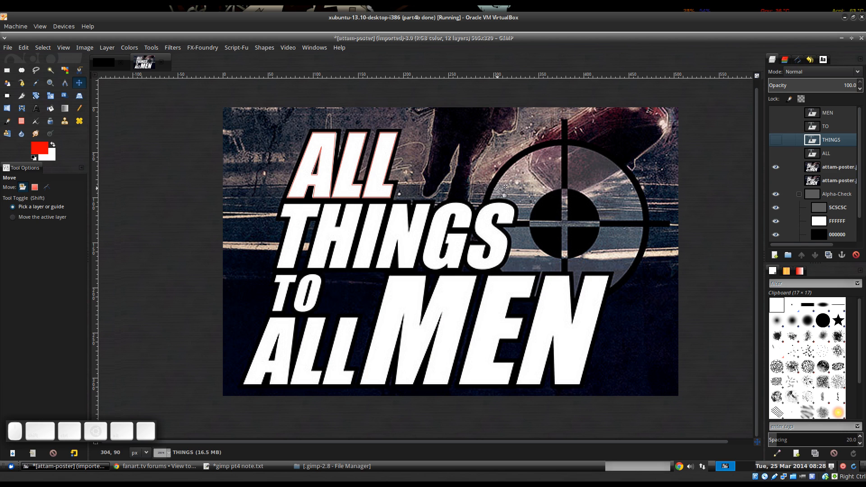
Move the duplicated ALL path onto the poster's lower ALL lettering with the Move tool set to paths.
key("m")
scroll(351, 202, "up", 1)
left_click_drag(376, 206, 438, 396)
key("ctrl")
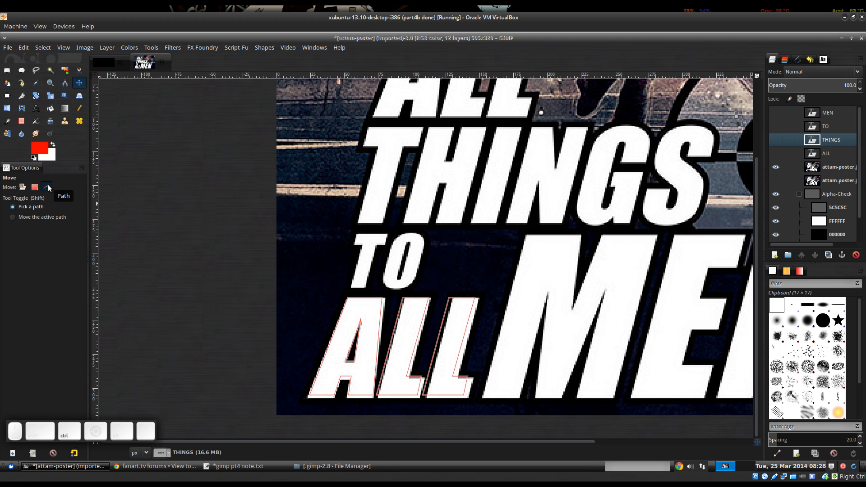
scroll(466, 387, "down", 2)
scroll(465, 387, "up", 2)
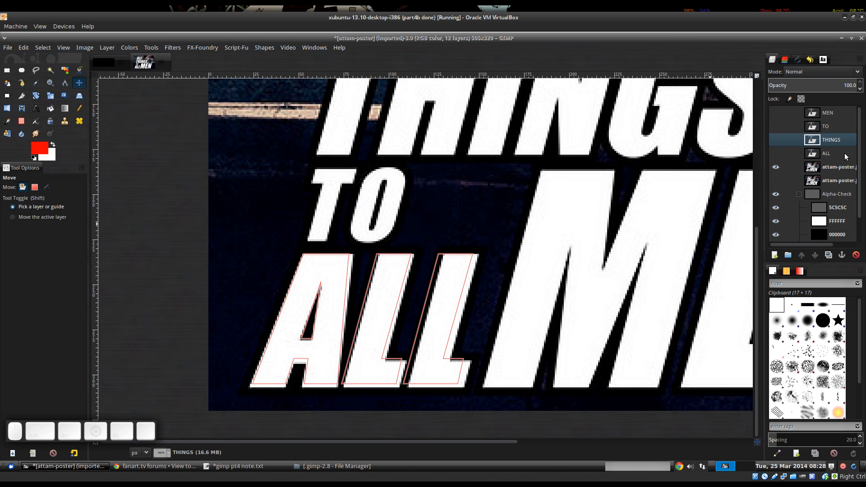
Create a selection from the All copy path and activate the Scale tool.
left_click(798, 60)
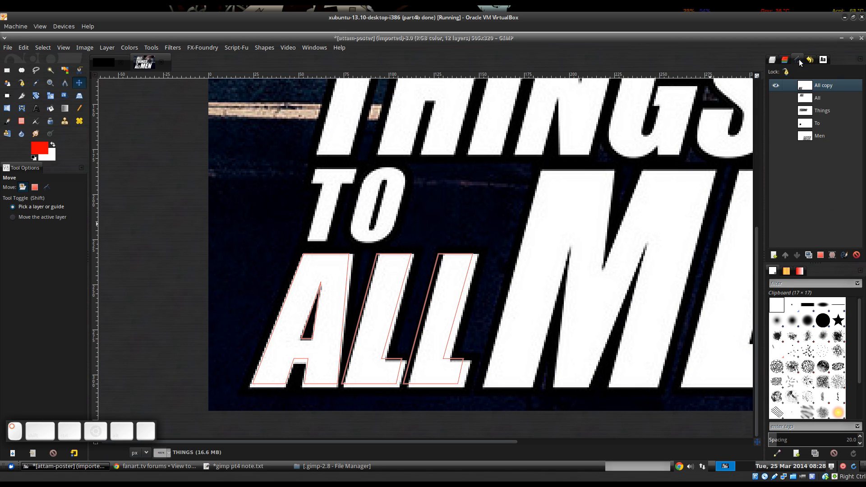
left_click(819, 254)
key("shift+s")
left_click(400, 285)
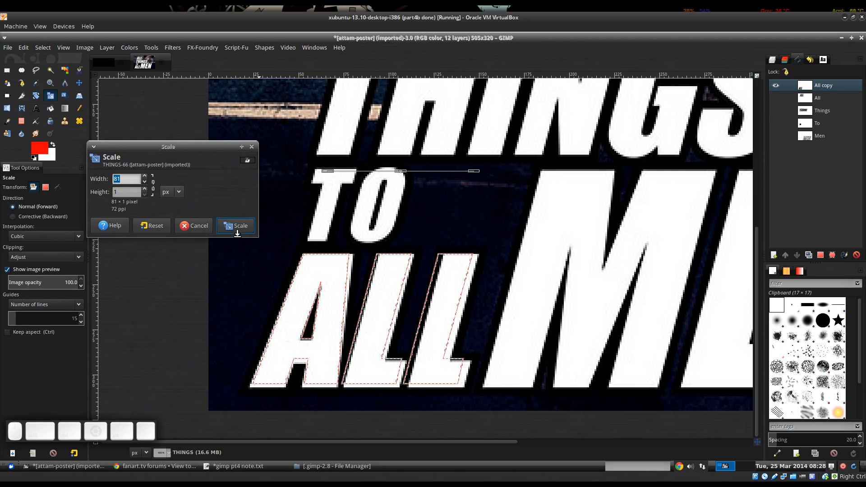
left_click(193, 226)
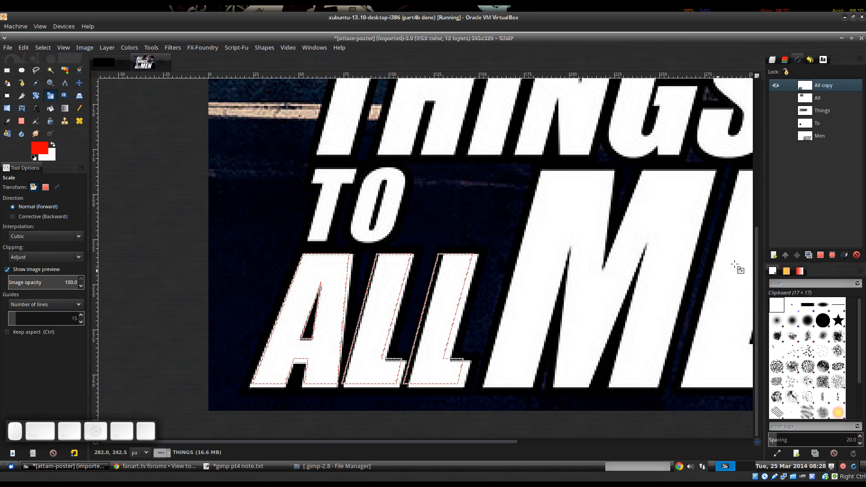
Add a new transparent layer at the top of the layer stack.
left_click(772, 60)
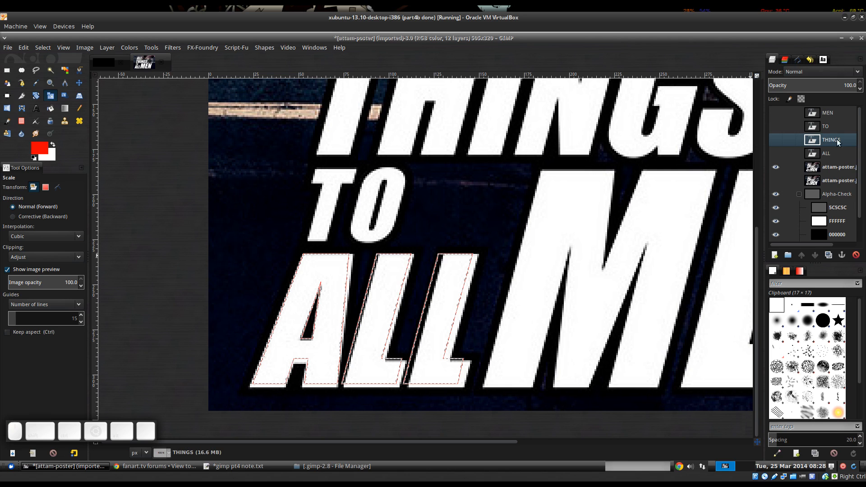
left_click(834, 170)
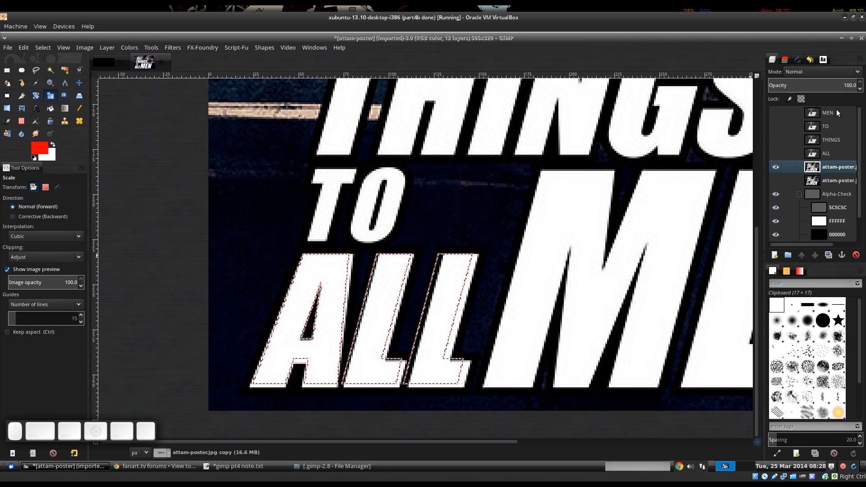
left_click(774, 256, "shift")
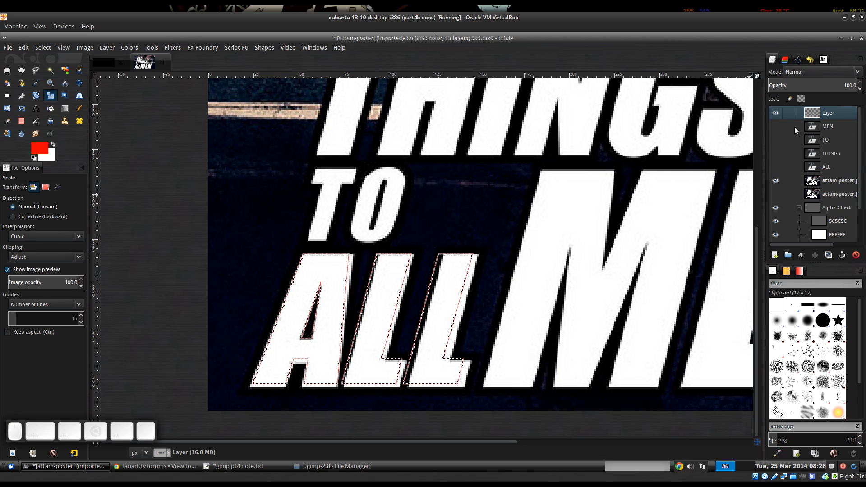
Start scaling the selected lower ALL area and reduce the transform grid to 3 guide lines.
scroll(541, 246, "down", 1, "ctrl")
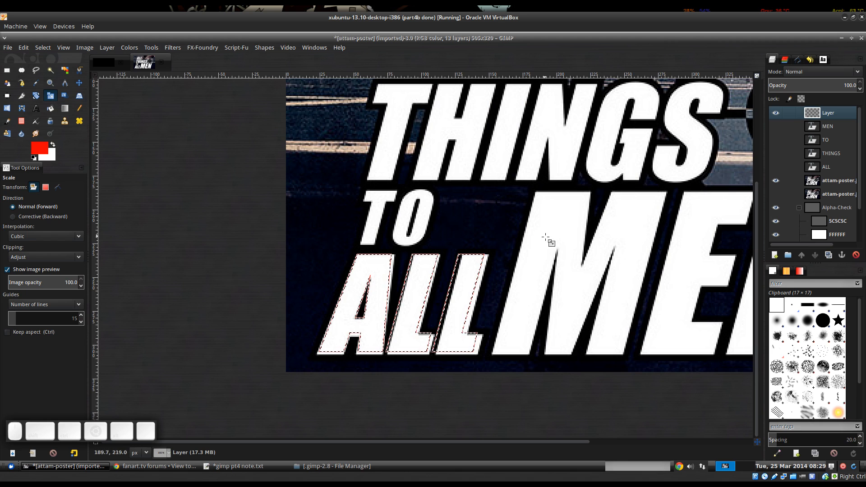
left_click_drag(524, 239, 418, 259)
left_click(797, 59)
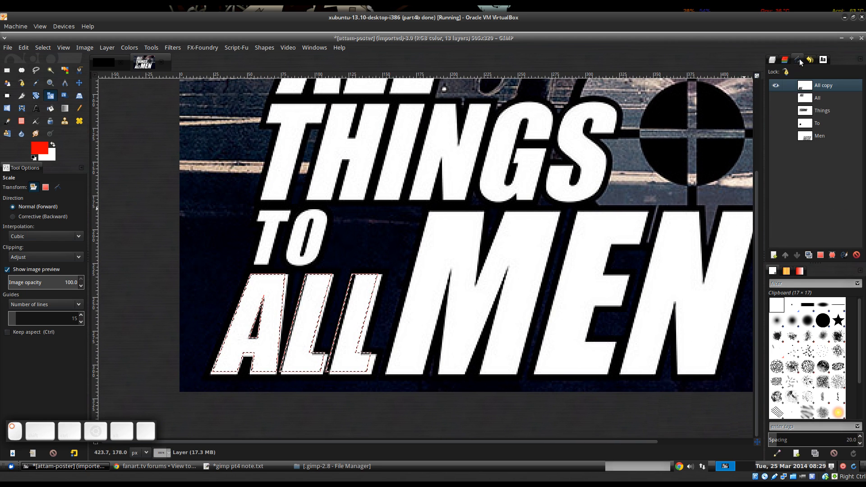
scroll(340, 407, "up", 3)
left_click_drag(440, 379, 513, 400)
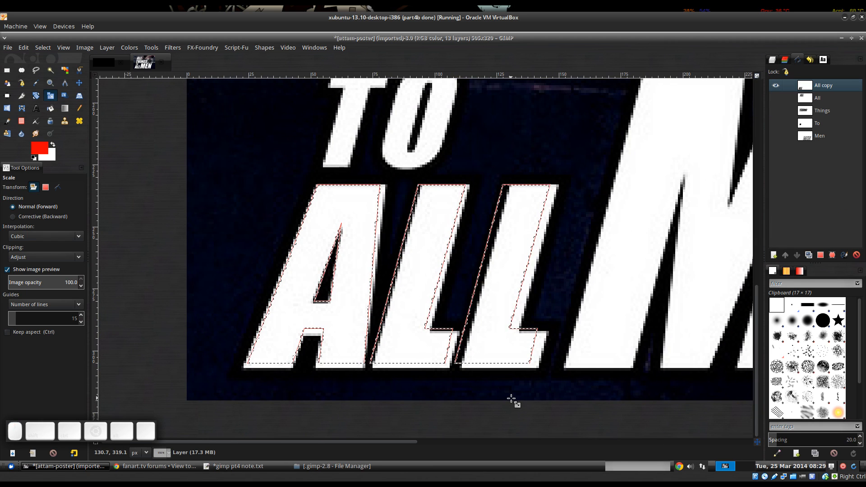
left_click(532, 367)
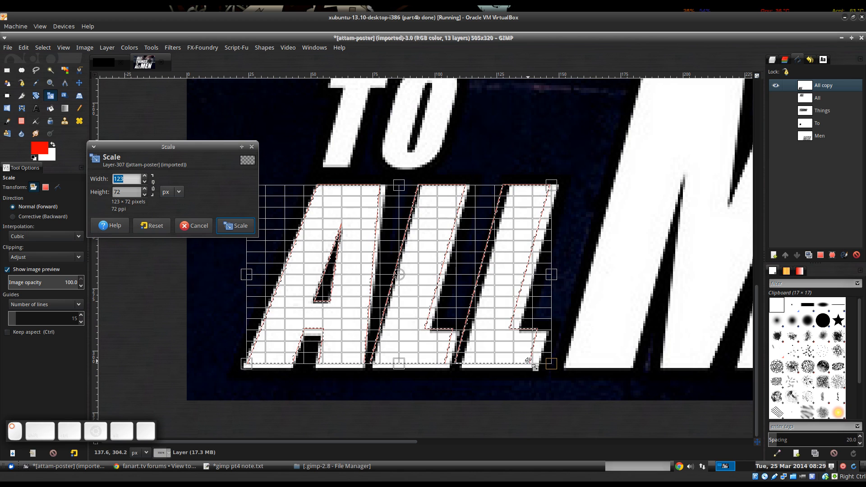
scroll(34, 322, "down", 10)
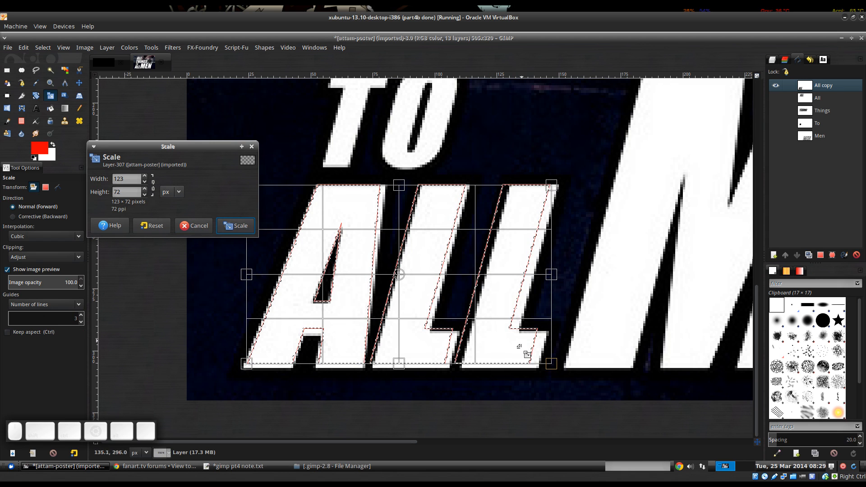
mouse_move(551, 364)
left_mouse_down()
mouse_move(541, 386)
mouse_move(599, 290)
mouse_move(582, 297)
mouse_move(560, 396)
mouse_move(627, 366)
mouse_move(572, 367)
mouse_move(575, 376)
mouse_move(549, 390)
mouse_move(564, 372)
left_mouse_up()
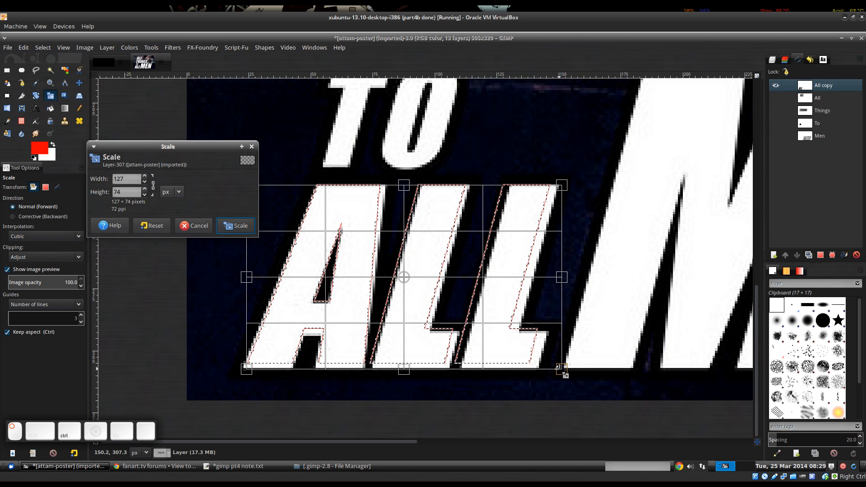
mouse_move(559, 368)
left_mouse_down()
mouse_move(552, 363)
mouse_move(567, 375)
left_mouse_up()
left_click(157, 228)
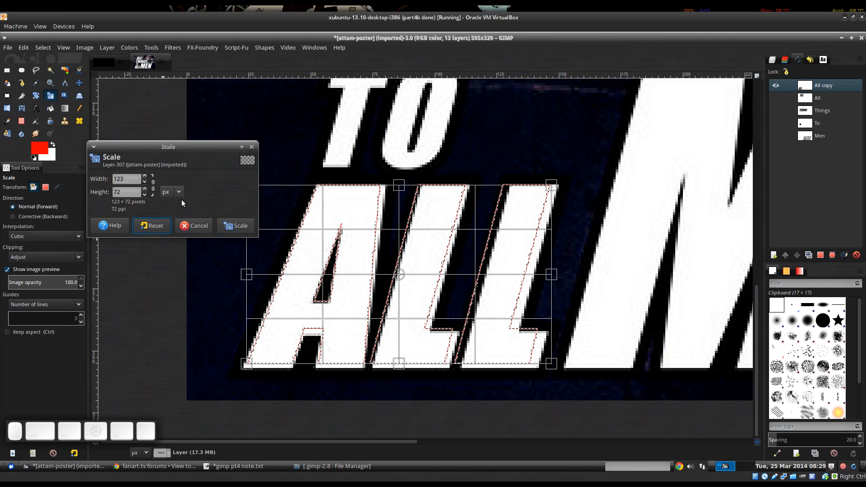
Lock the aspect ratio, set the Scale tool to transform paths, and scale the All copy path to 127 × 74 px.
left_click(153, 188)
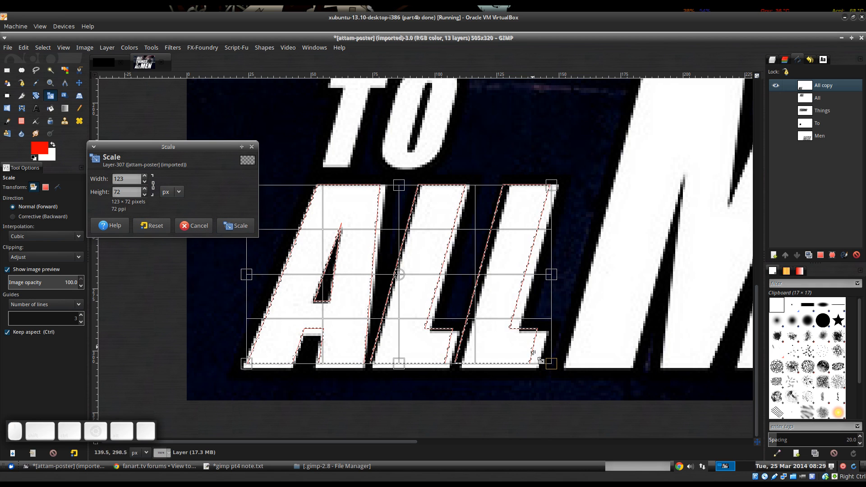
left_click_drag(560, 371, 565, 377)
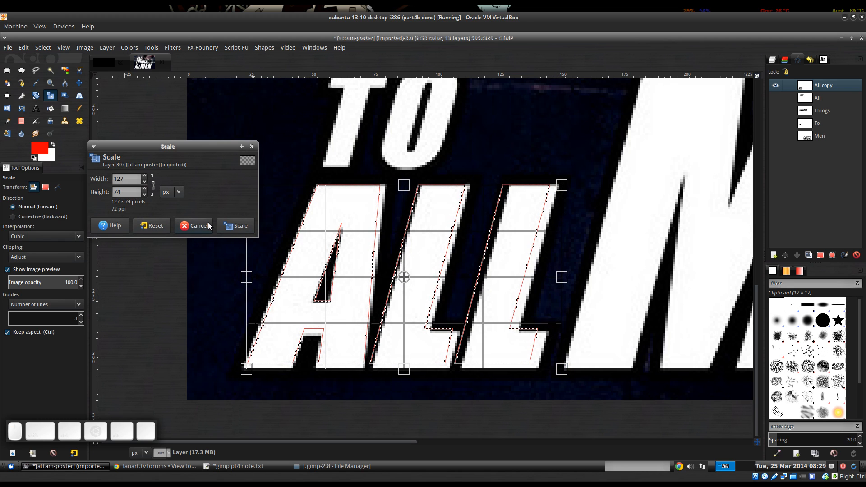
left_click(191, 226)
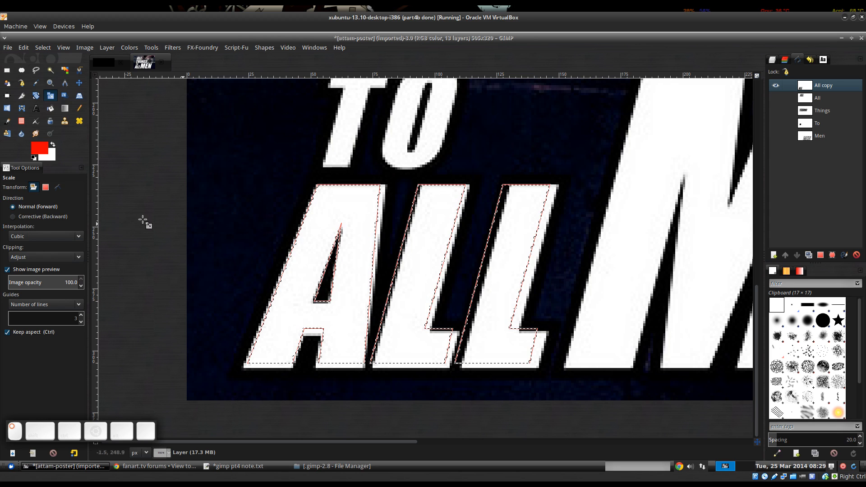
left_click(57, 187)
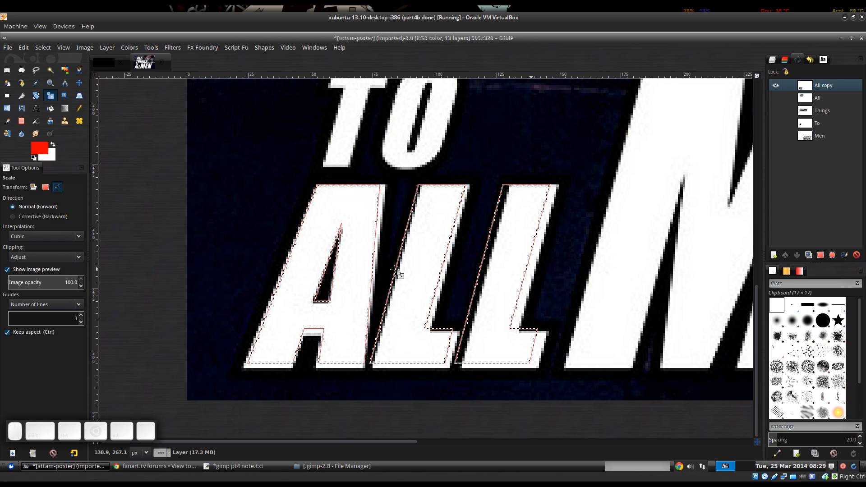
left_click(441, 299)
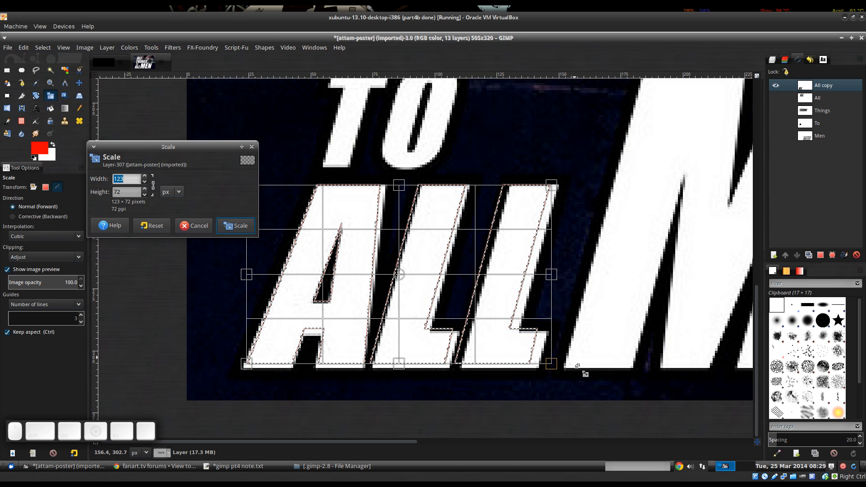
left_click_drag(558, 367, 567, 380)
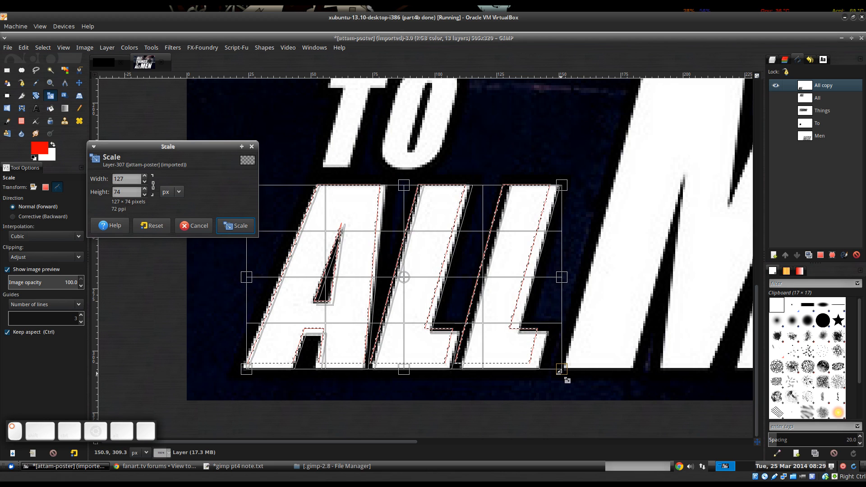
left_click(243, 226)
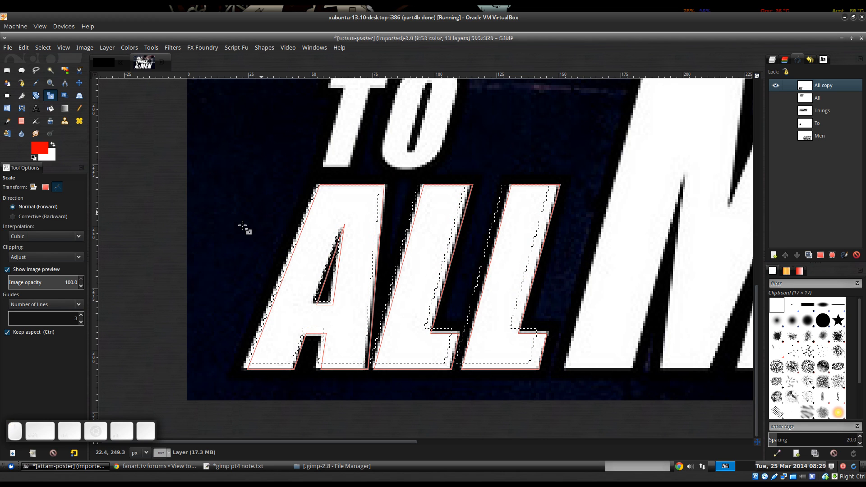
Clear the selection and compare the scaled All copy path with the lower ALL lettering.
key("ctrl+shift+a")
scroll(414, 334, "up", 1)
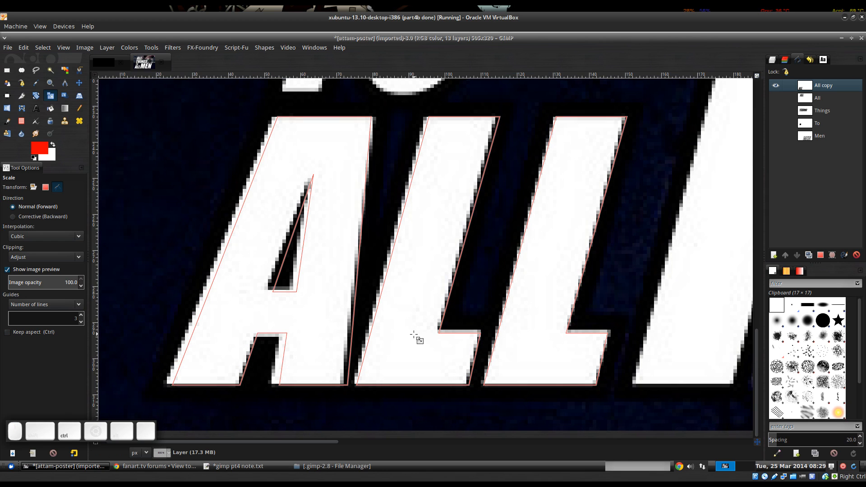
scroll(413, 334, "down", 1)
left_click_drag(414, 334, 436, 336)
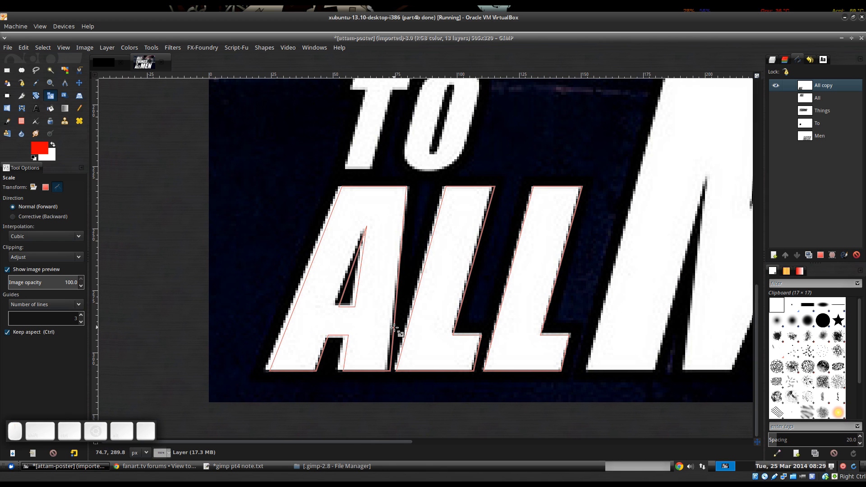
Use the Paths tool in Move edit mode to shift the All copy path's A outline onto the lower ALL's letter A.
key("b")
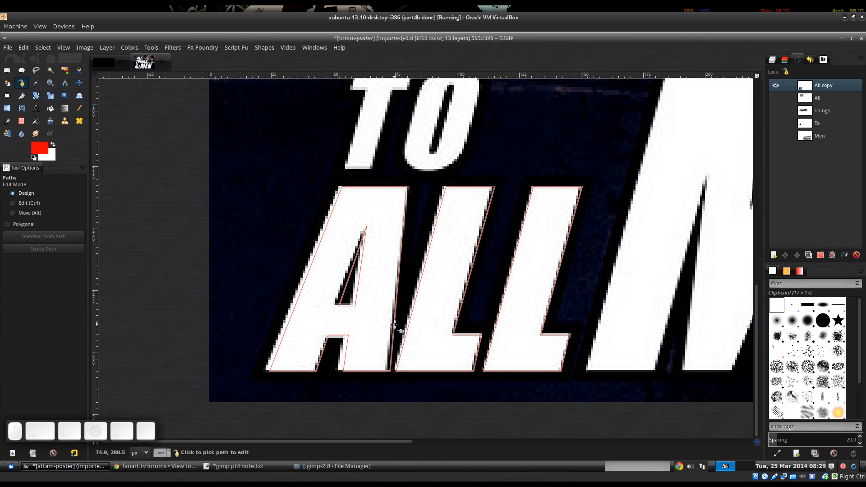
left_click(396, 329)
left_click(19, 214)
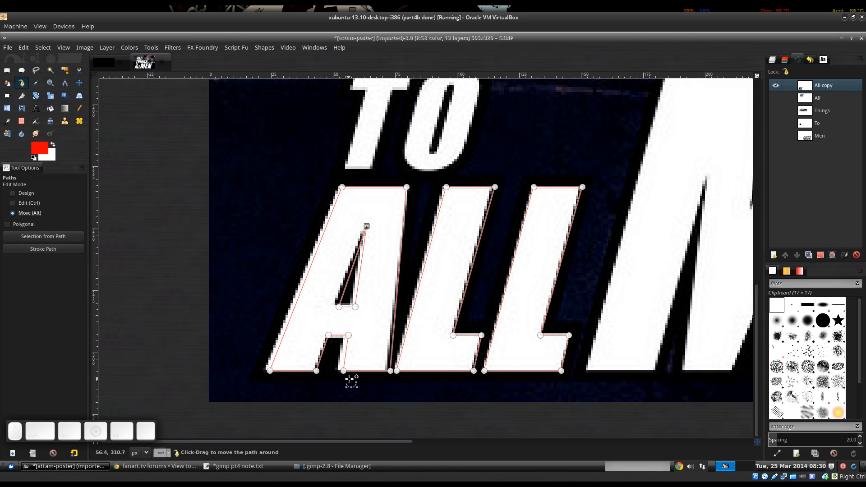
left_click_drag(344, 370, 339, 371)
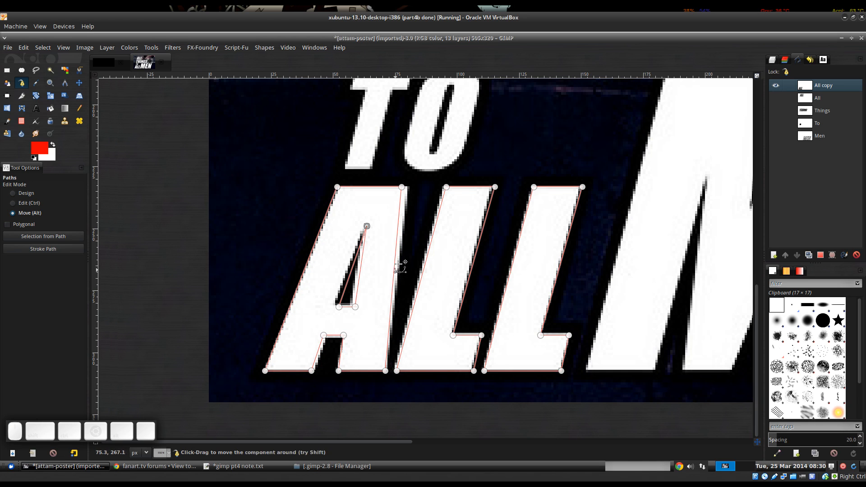
left_click_drag(402, 187, 403, 187)
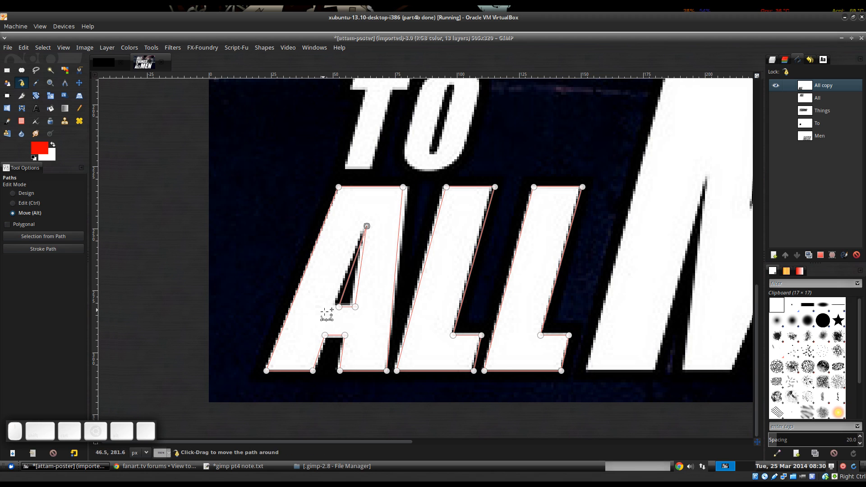
Leave path editing for the Move tool, and switch to the file manager window showing the Encoded folder.
scroll(617, 303, "down", 3, "ctrl")
left_click_drag(631, 291, 641, 294)
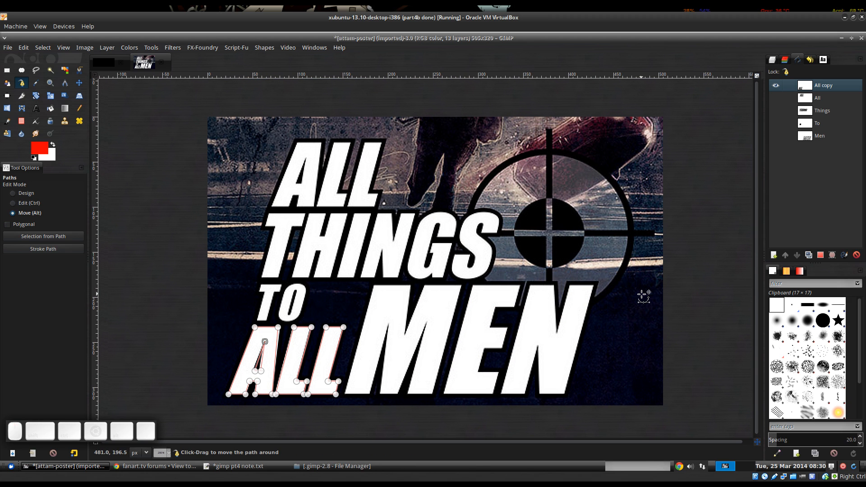
key("m")
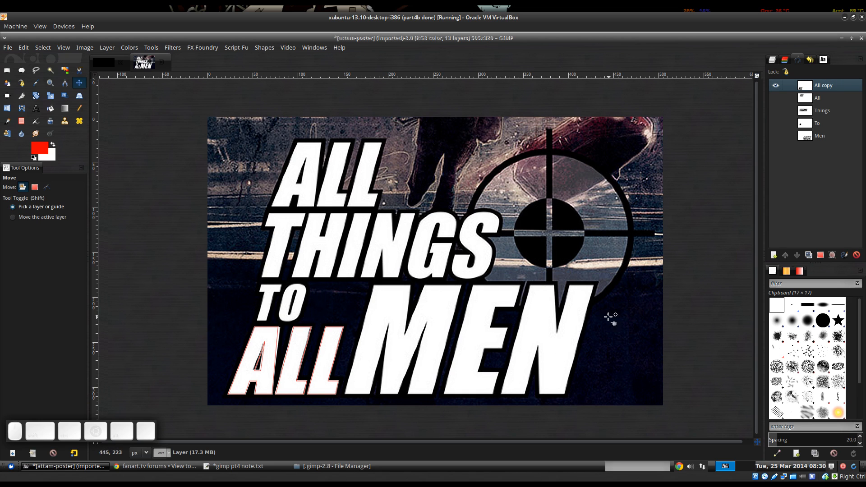
mouse_move(611, 315)
left_mouse_down()
mouse_move(602, 323)
mouse_move(603, 315)
left_mouse_up()
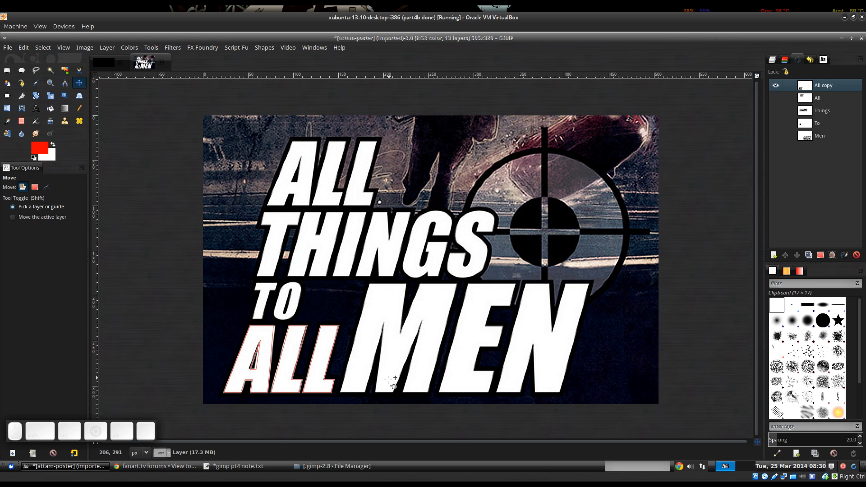
left_click(271, 485)
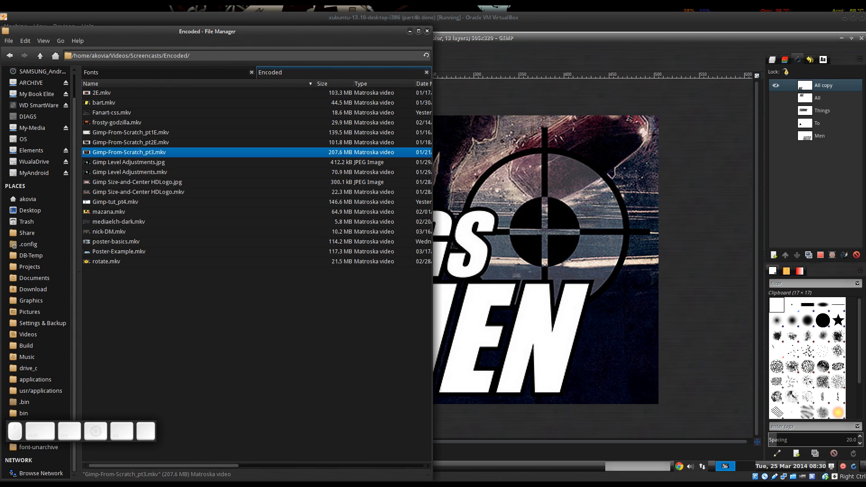